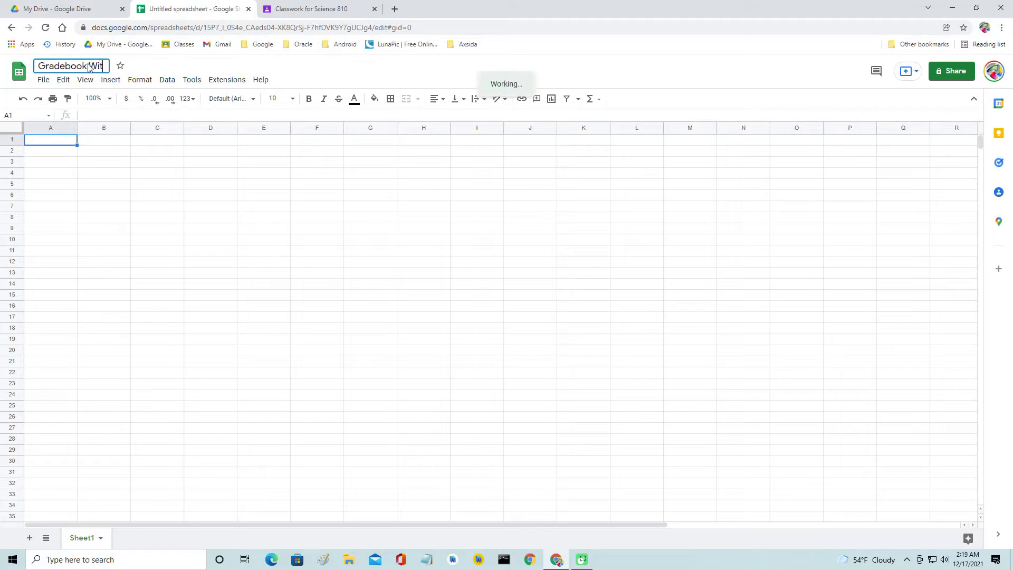
Name the spreadsheet "Gradebook With Standards Demo"
{"action": "type", "text": "dar"}
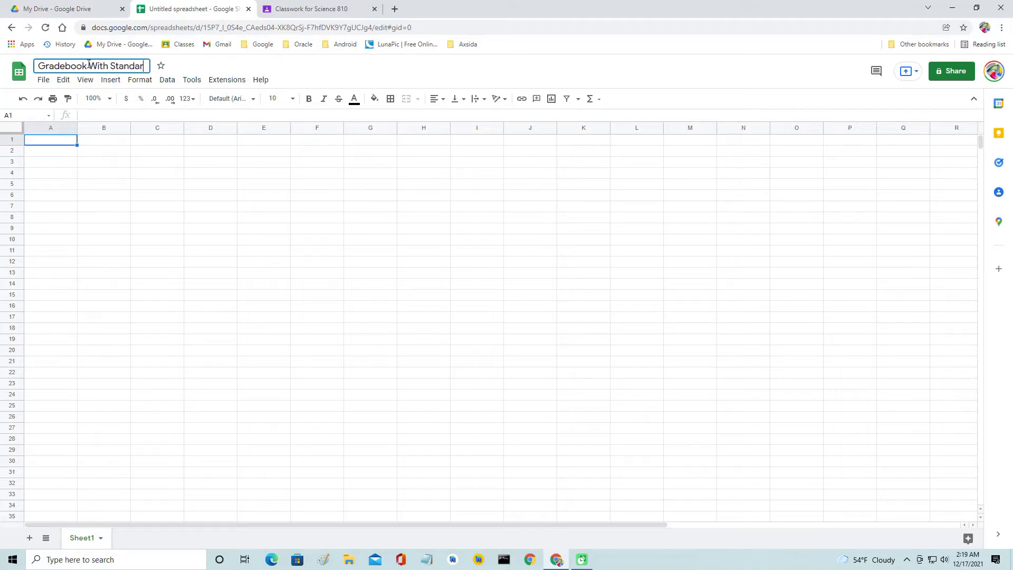
{"action": "type", "text": "ds Demo"}
{"action": "key", "text": "Return"}
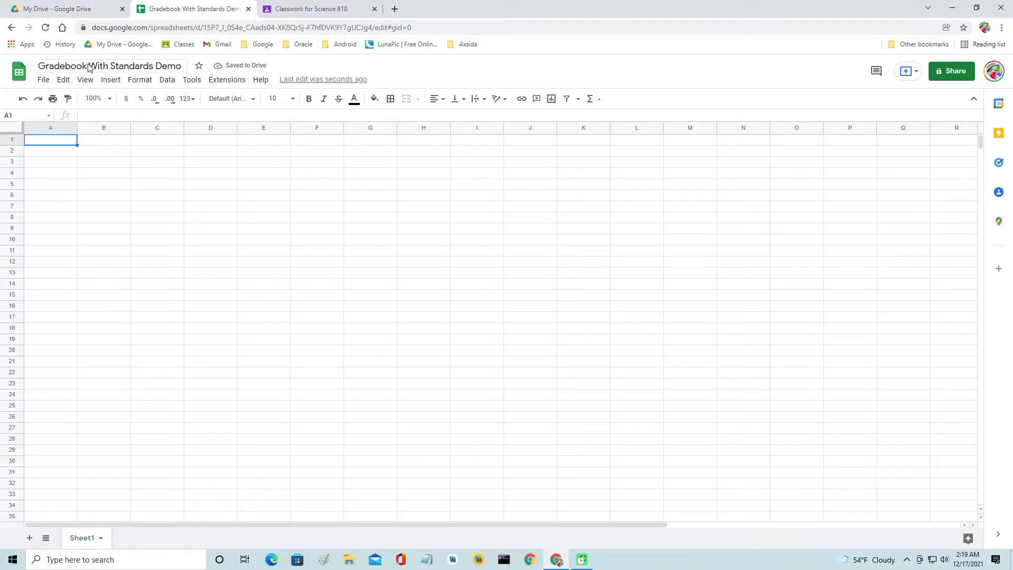
Search the Google Workspace Marketplace for the "Gradebook With Standards" add-on
{"action": "left_click", "coordinate": [227, 84]}
{"action": "mouse_move", "coordinate": [252, 99]}
{"action": "left_click", "coordinate": [389, 106]}
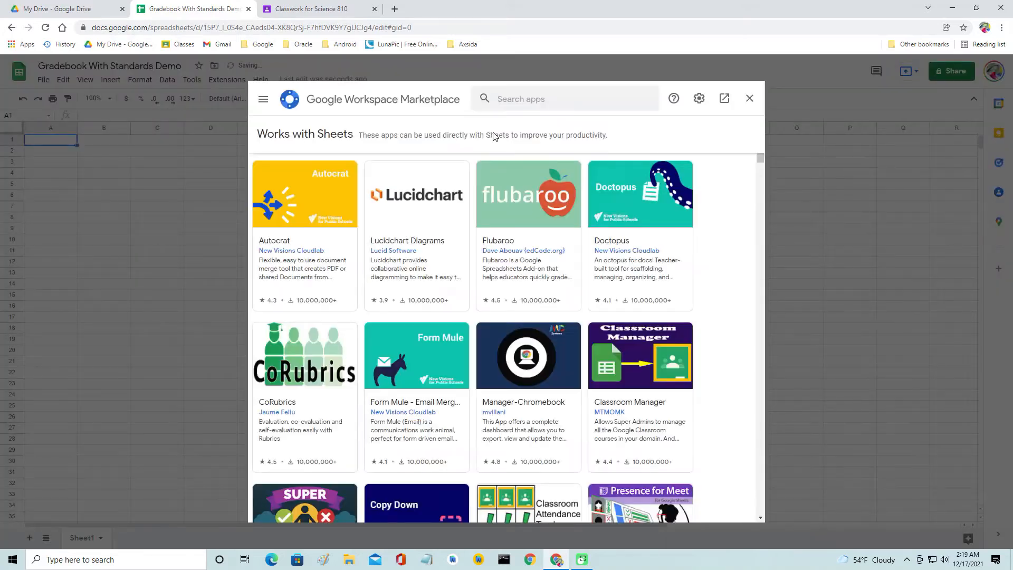
{"action": "left_click", "coordinate": [503, 99]}
{"action": "type", "text": "Gradebook Wi"}
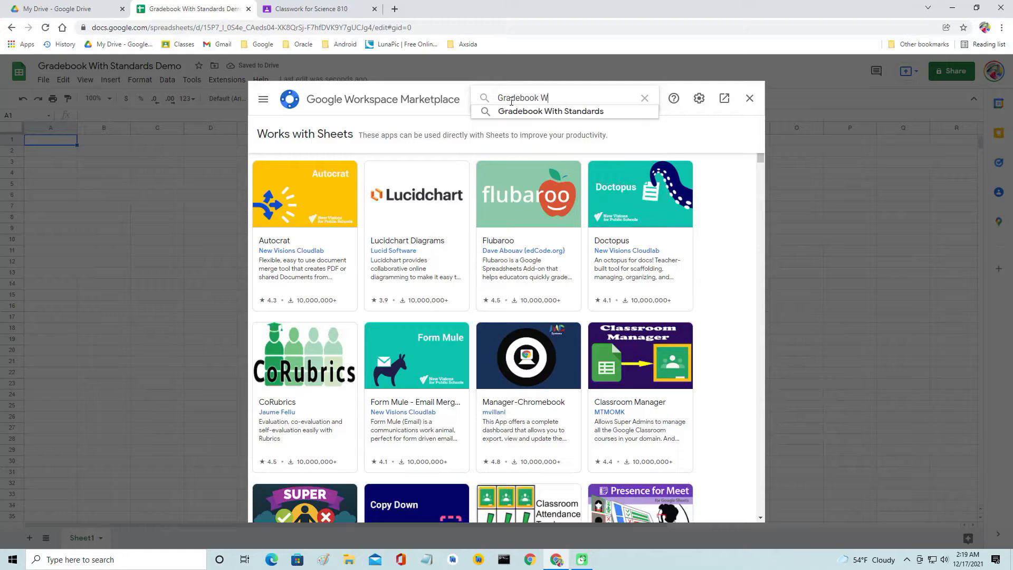
{"action": "left_click", "coordinate": [540, 110]}
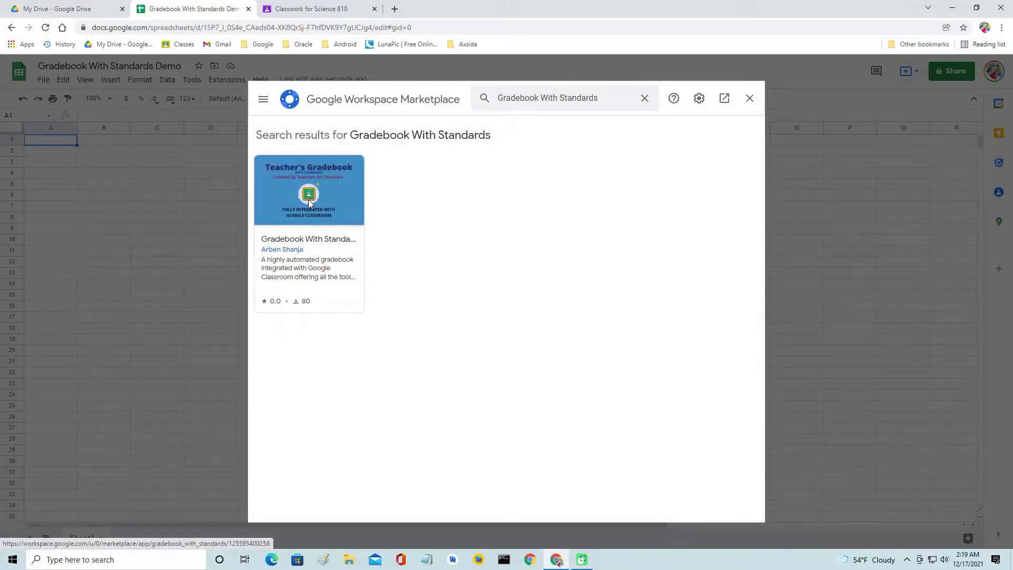
Start installing the Gradebook With Standards add-on and choose the existing Google account for it
{"action": "left_click", "coordinate": [309, 202]}
{"action": "left_click", "coordinate": [637, 178]}
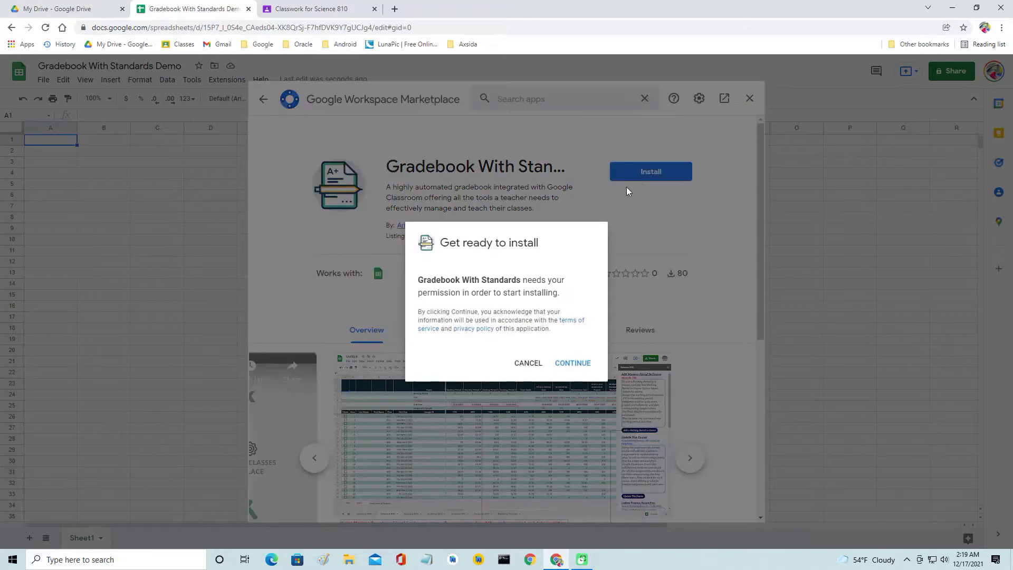
{"action": "left_click", "coordinate": [573, 363]}
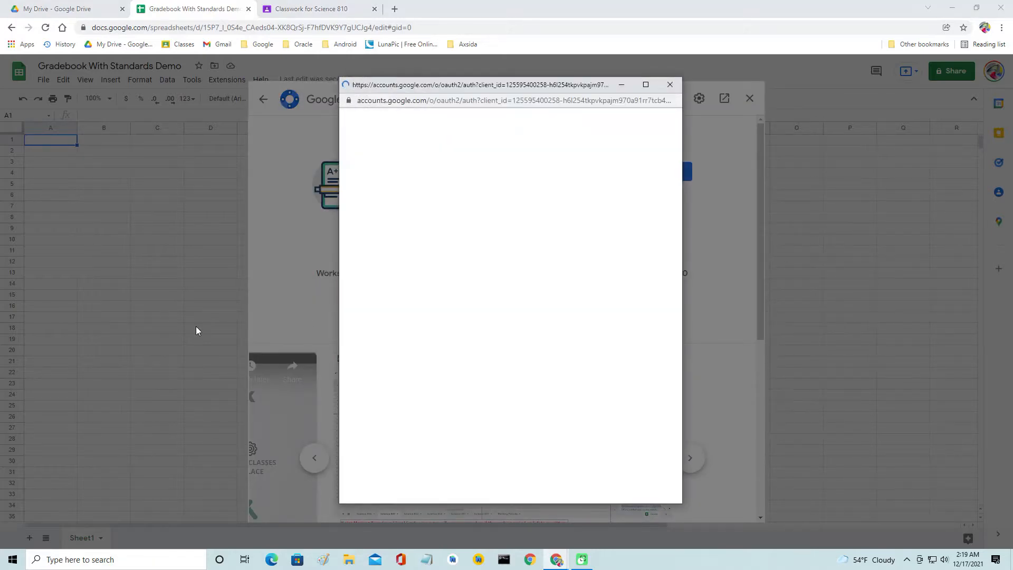
{"action": "left_click", "coordinate": [480, 286]}
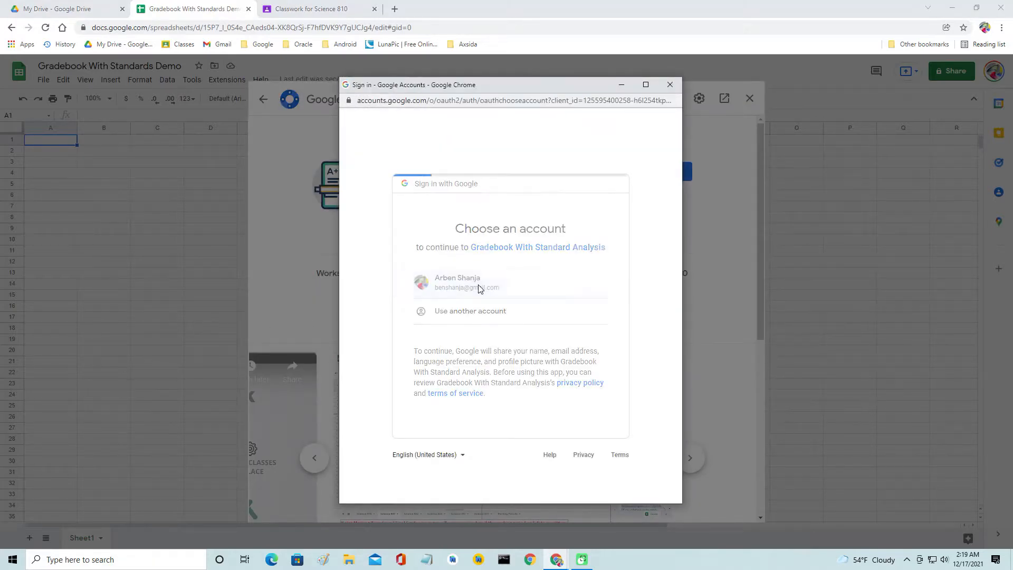
Allow all account access the add-on requests, finish the installation, and accept its terms of service and privacy policy
{"action": "scroll", "coordinate": [484, 286], "scroll_direction": "down", "scroll_amount": 10}
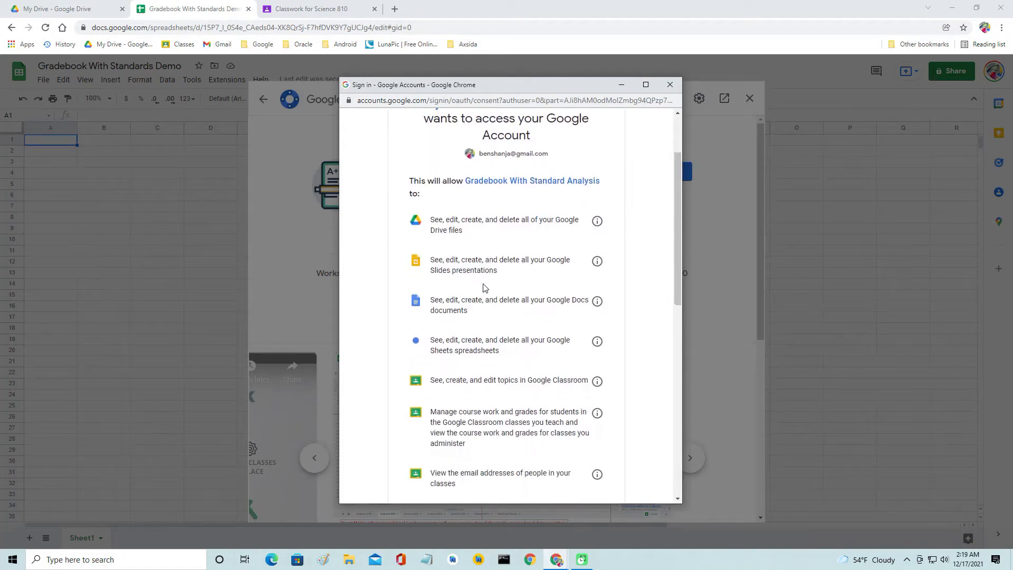
{"action": "scroll", "coordinate": [484, 293], "scroll_direction": "down", "scroll_amount": 2}
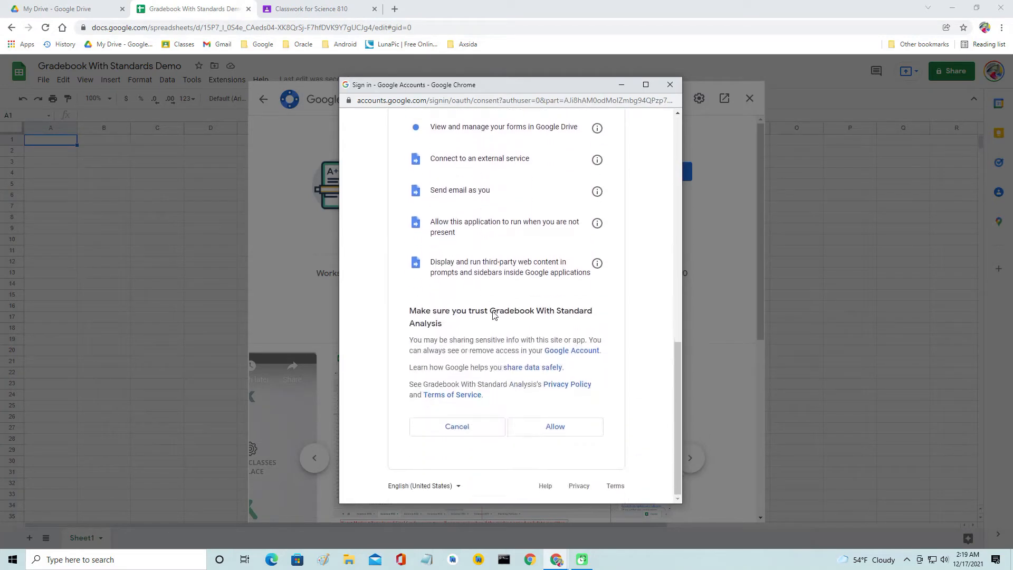
{"action": "left_click", "coordinate": [566, 431]}
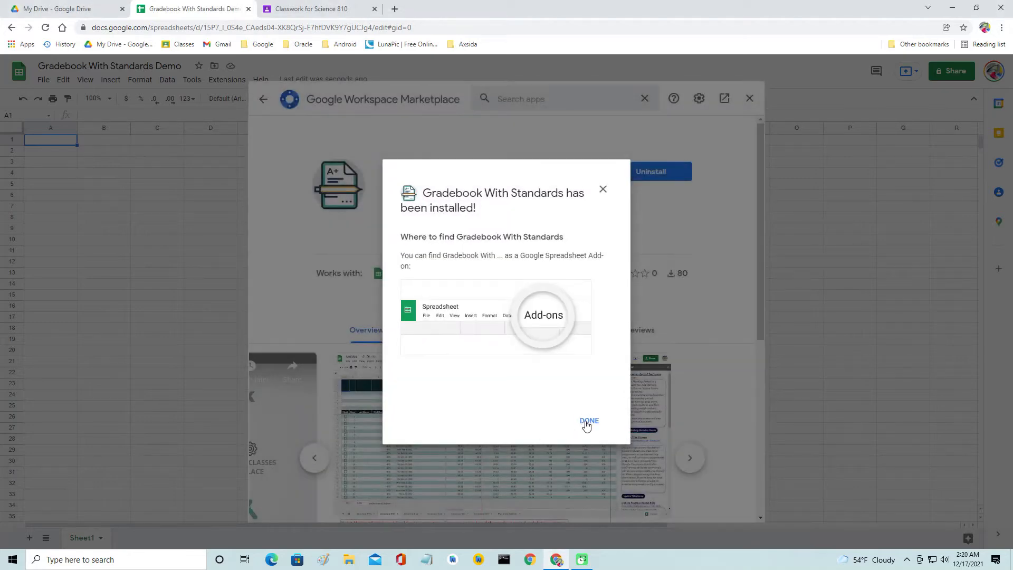
{"action": "left_click", "coordinate": [587, 422]}
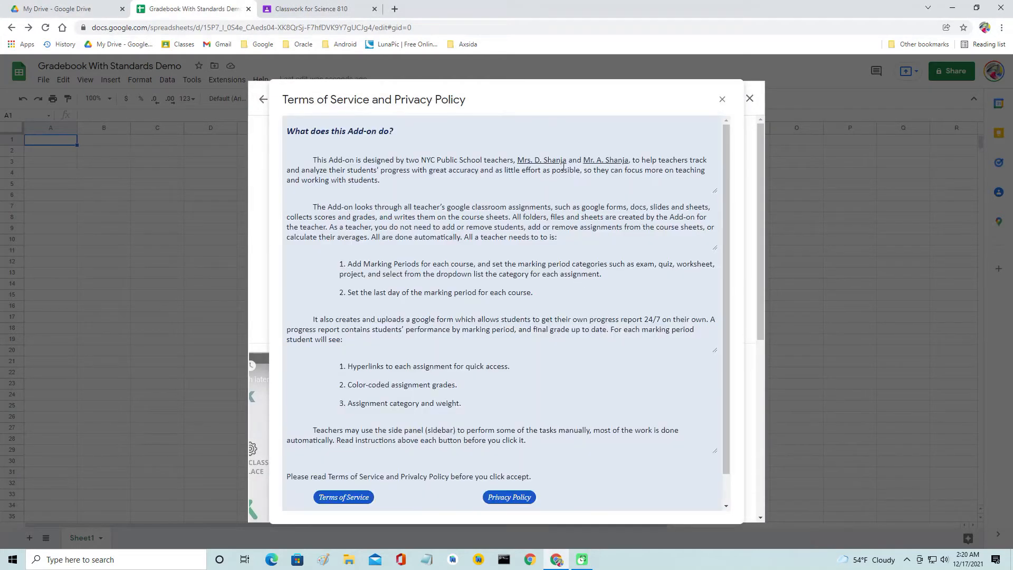
{"action": "scroll", "coordinate": [511, 193], "scroll_direction": "down", "scroll_amount": 2}
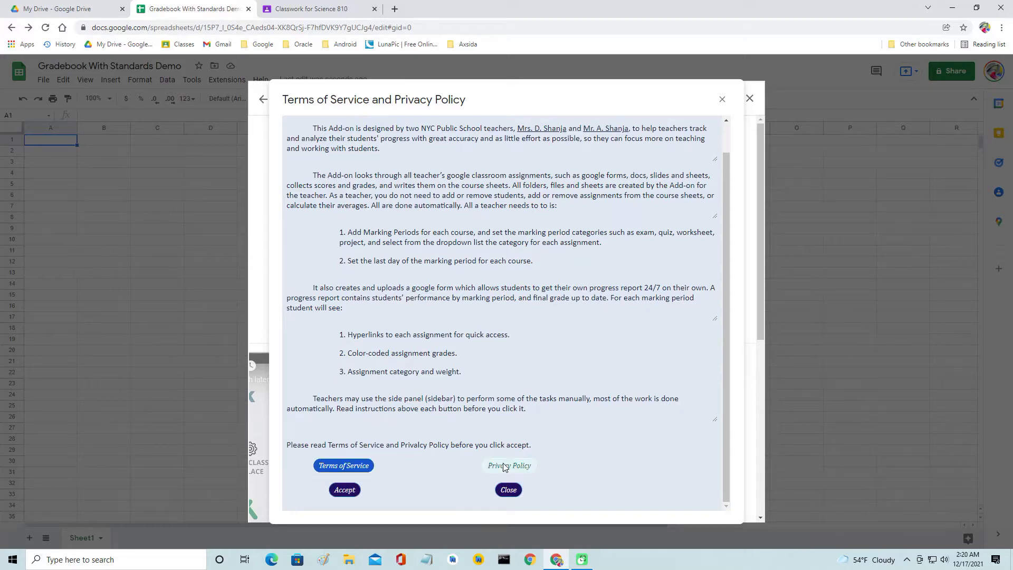
{"action": "left_click", "coordinate": [344, 490]}
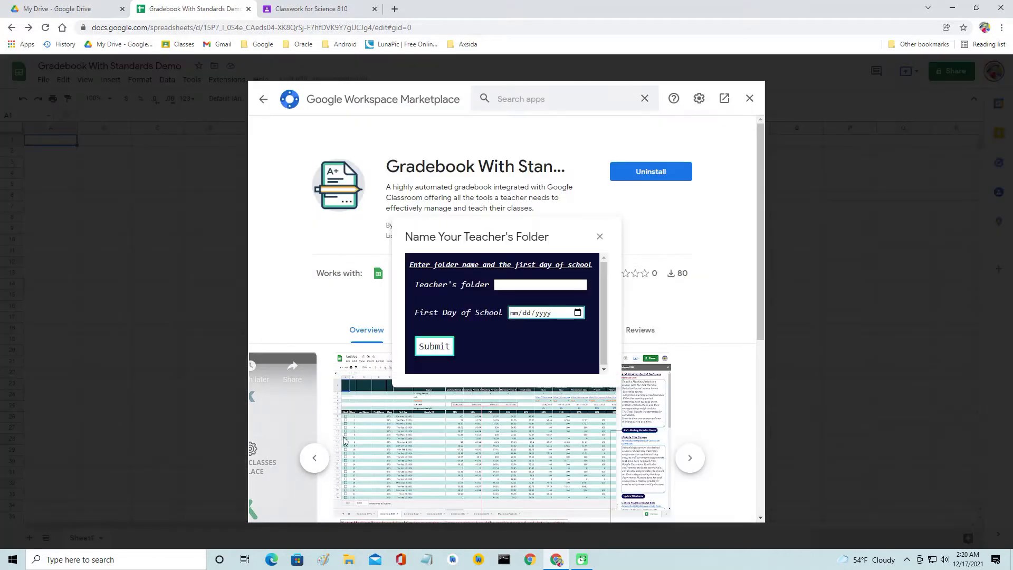
Submit "Gradebook With Standards Demo" as the teacher's folder with 09/13/2021 as the first day of school, and close the Marketplace
{"action": "left_click", "coordinate": [509, 285]}
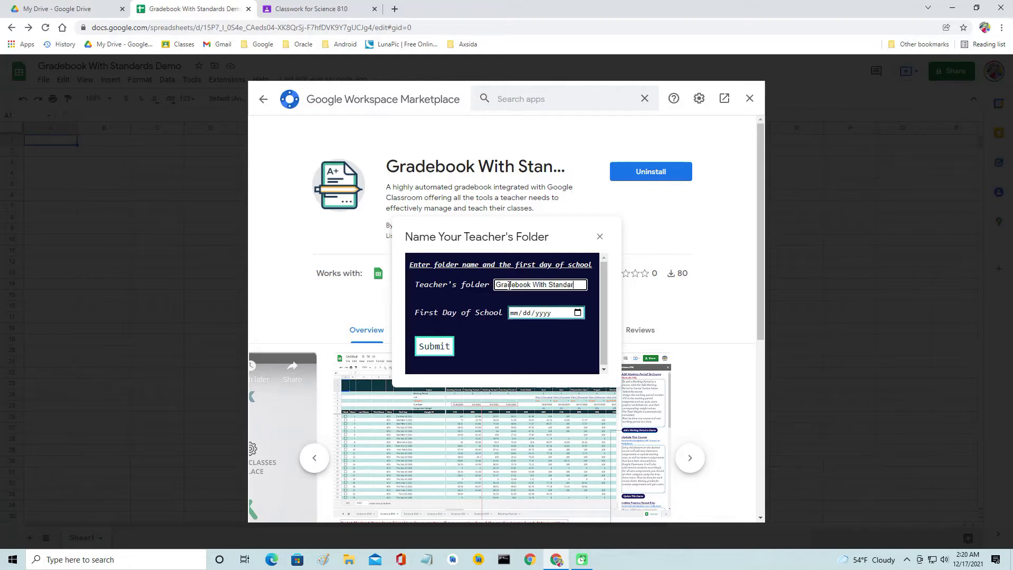
{"action": "type", "text": "Demo"}
{"action": "left_click", "coordinate": [578, 313]}
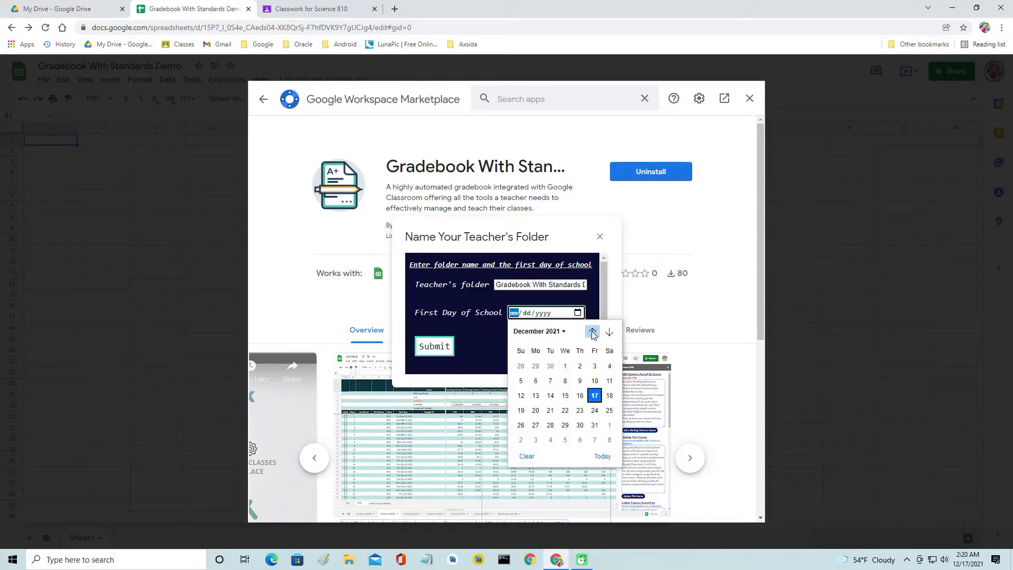
{"action": "left_click", "coordinate": [593, 331]}
{"action": "left_click", "coordinate": [592, 332]}
{"action": "left_click", "coordinate": [592, 331]}
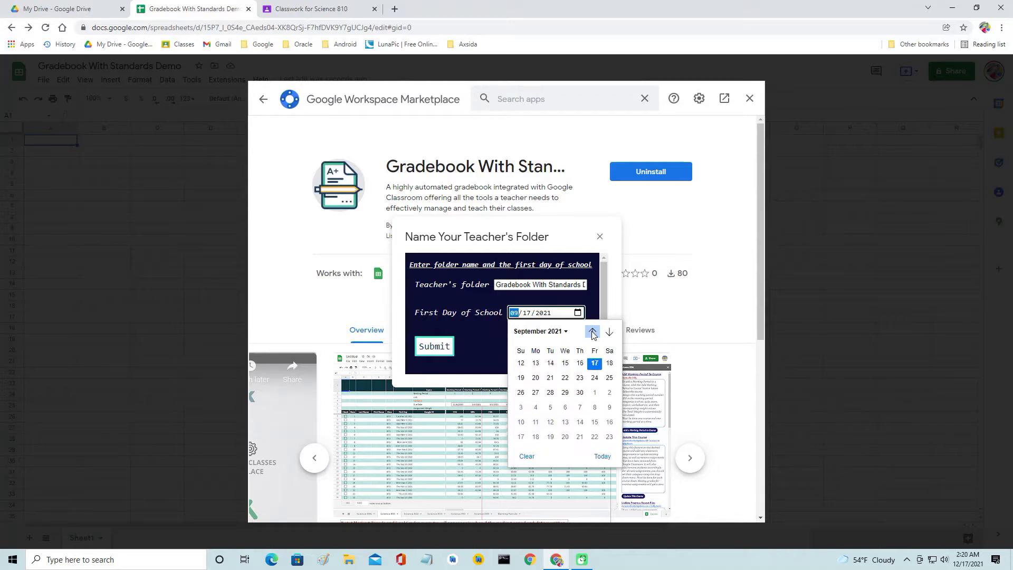
{"action": "left_click", "coordinate": [536, 396]}
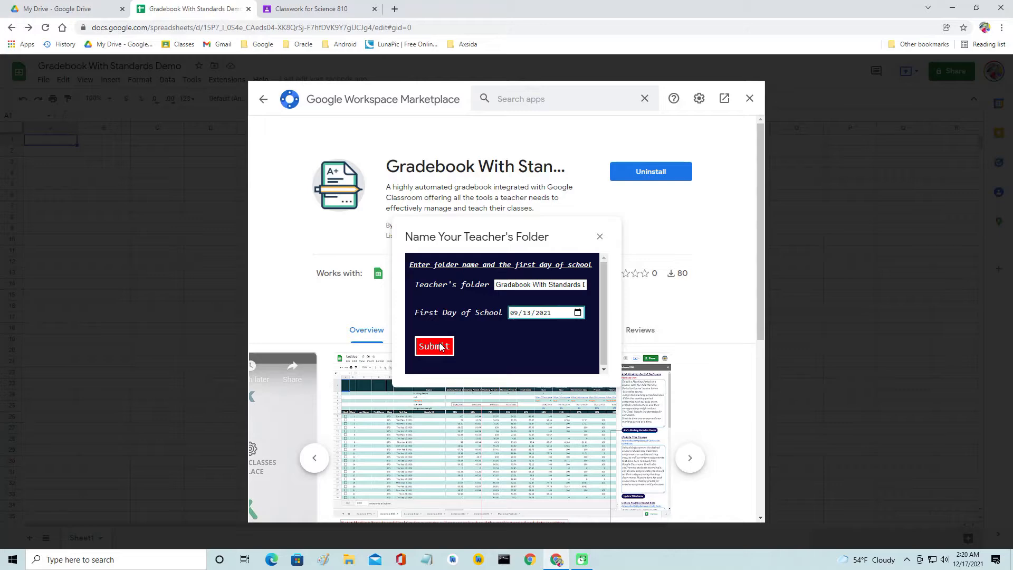
{"action": "left_click", "coordinate": [435, 346]}
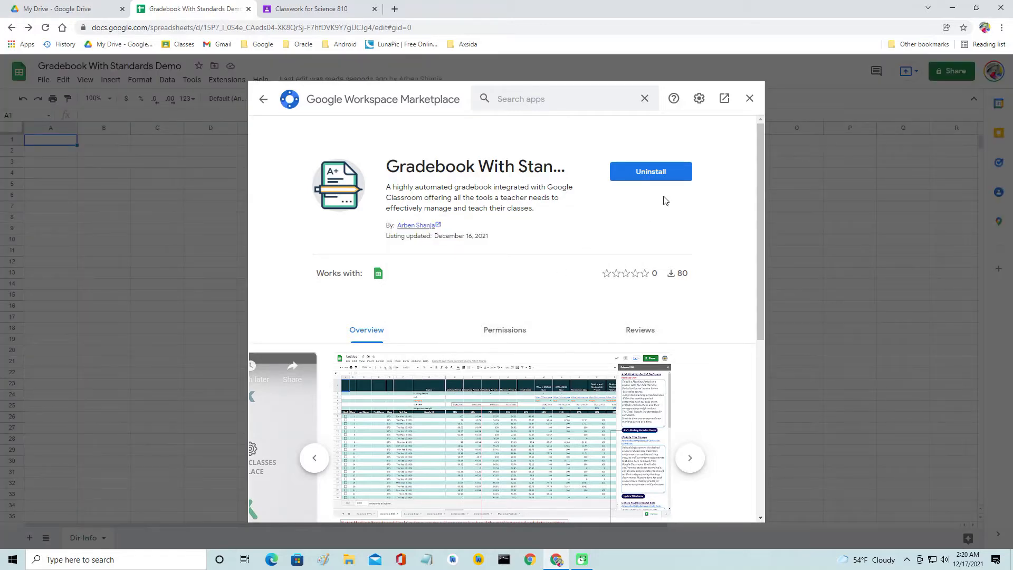
{"action": "left_click", "coordinate": [750, 98]}
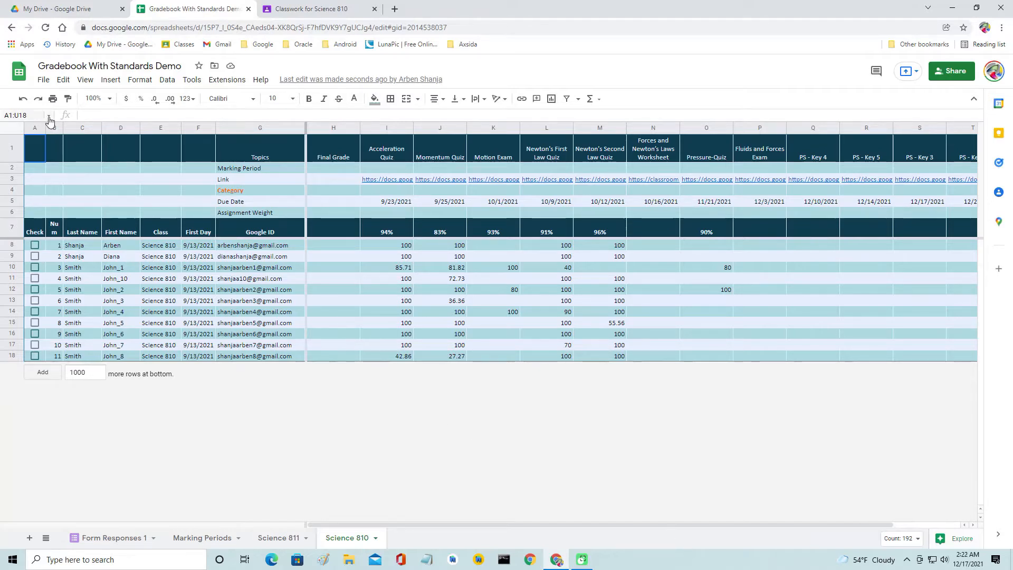
Widen the Num column slightly on both the Science 810 and Science 811 sheets so its header fits on one line
{"action": "left_click_drag", "start_coordinate": [63, 127], "coordinate": [69, 126]}
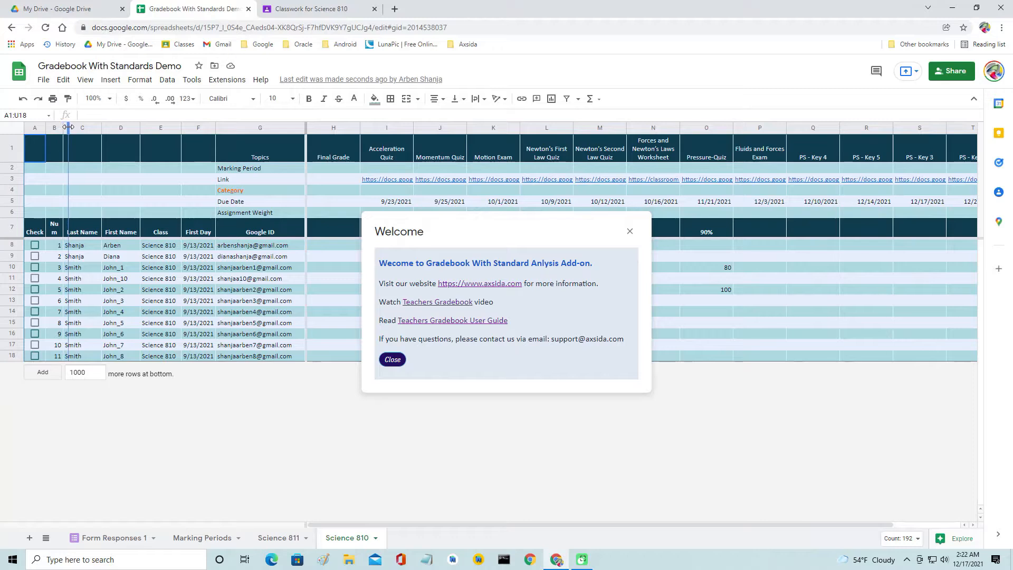
{"action": "left_click", "coordinate": [295, 539]}
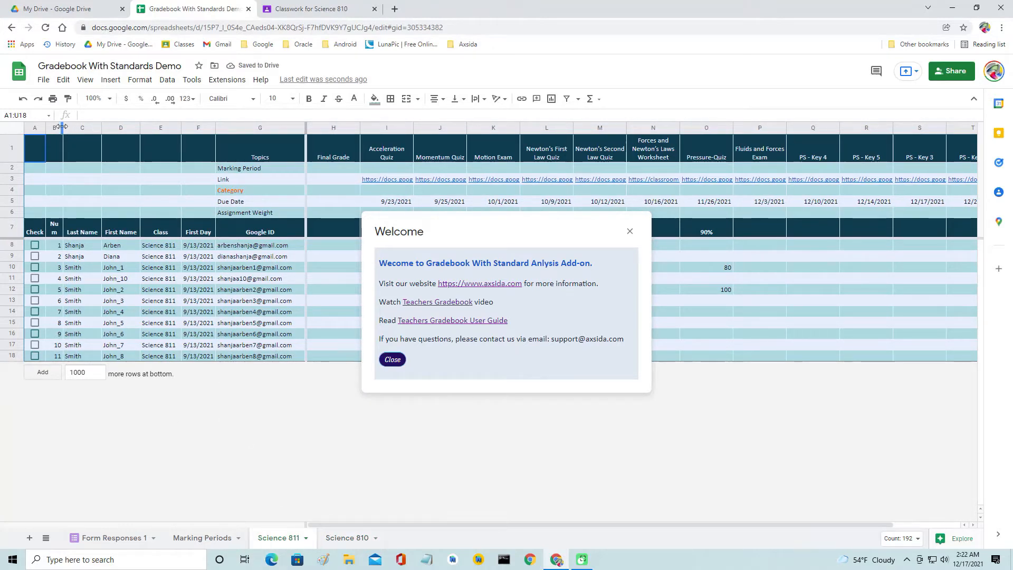
{"action": "left_click_drag", "start_coordinate": [63, 128], "coordinate": [70, 128]}
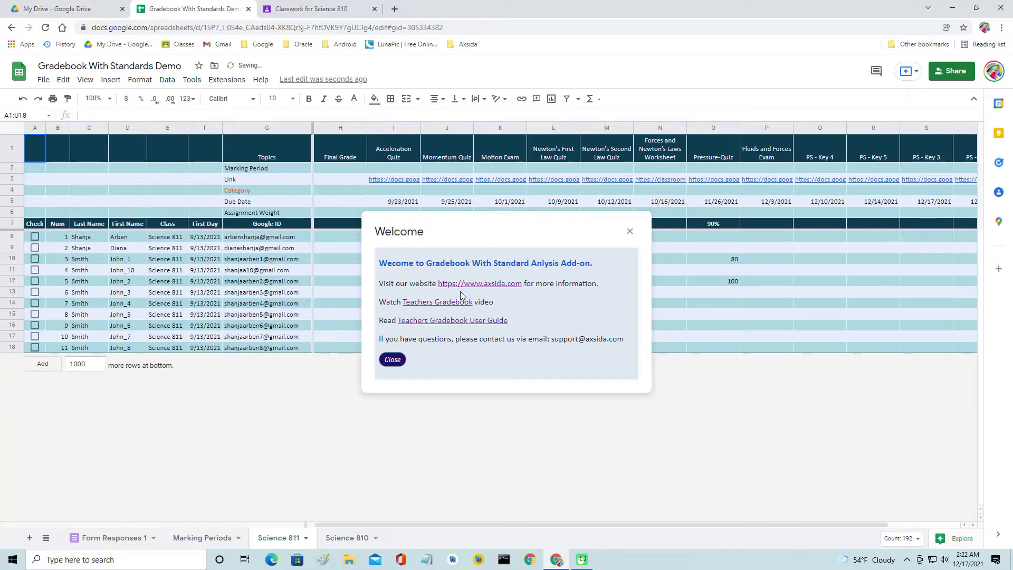
Open the Axsida website from the add-on's welcome message and look through its home page
{"action": "left_click", "coordinate": [492, 285]}
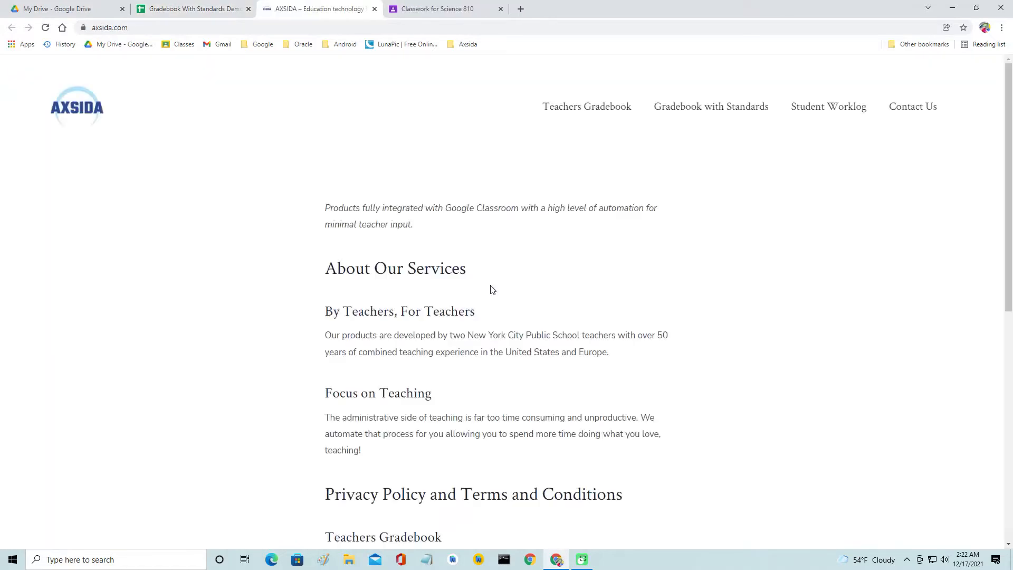
{"action": "scroll", "coordinate": [493, 288], "scroll_direction": "down", "scroll_amount": 9}
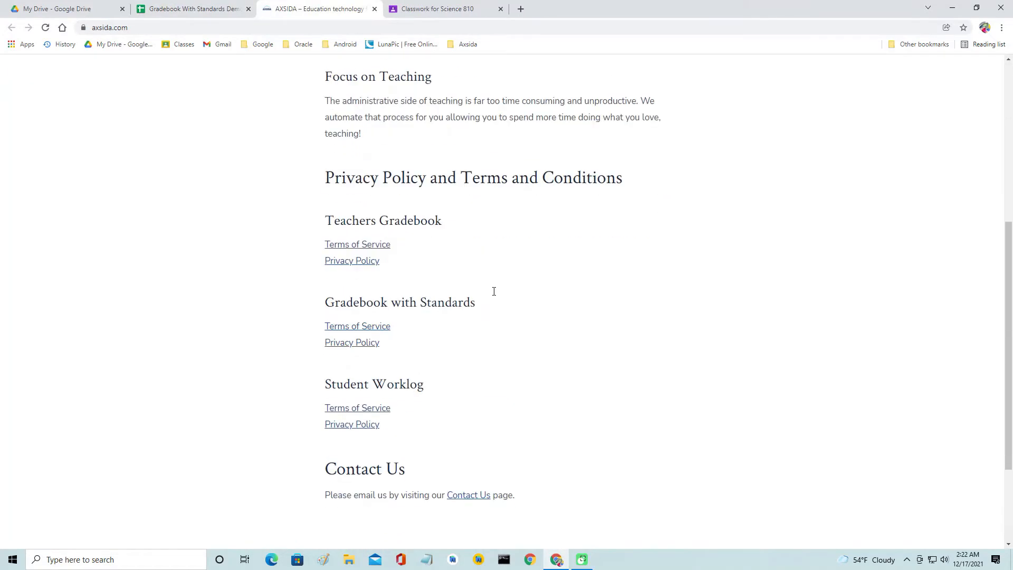
{"action": "scroll", "coordinate": [494, 296], "scroll_direction": "up", "scroll_amount": 5}
{"action": "scroll", "coordinate": [493, 300], "scroll_direction": "up", "scroll_amount": 3}
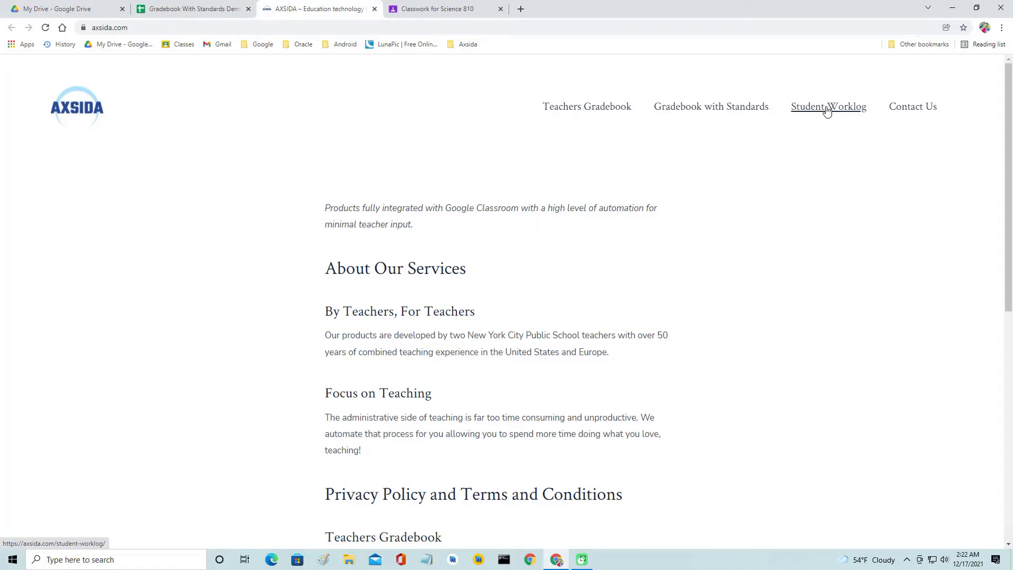
Review the Gradebook with Standards page on the Axsida site, including its feature list, license options and demo video
{"action": "left_click", "coordinate": [716, 113]}
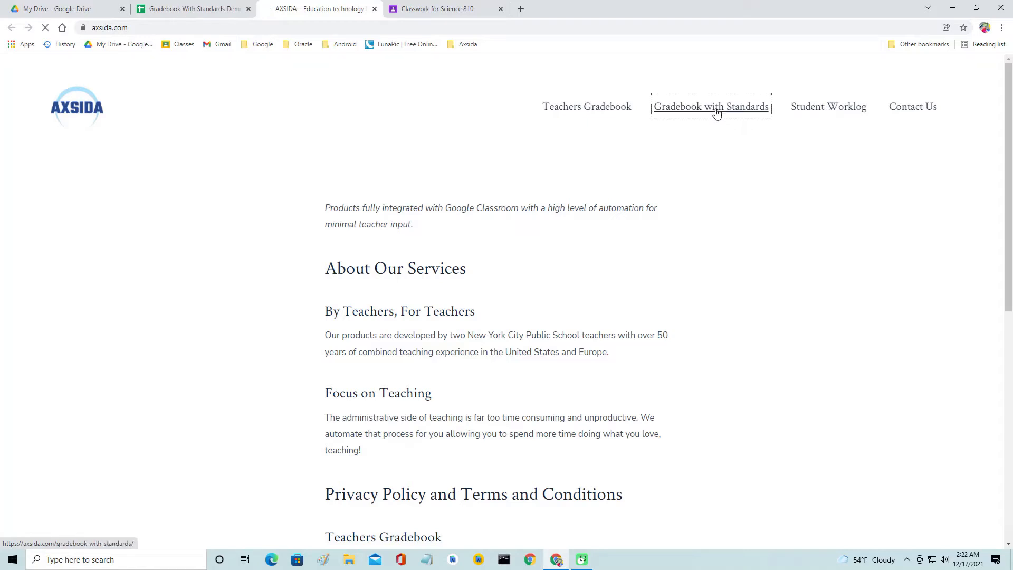
{"action": "scroll", "coordinate": [581, 252], "scroll_direction": "down", "scroll_amount": 2}
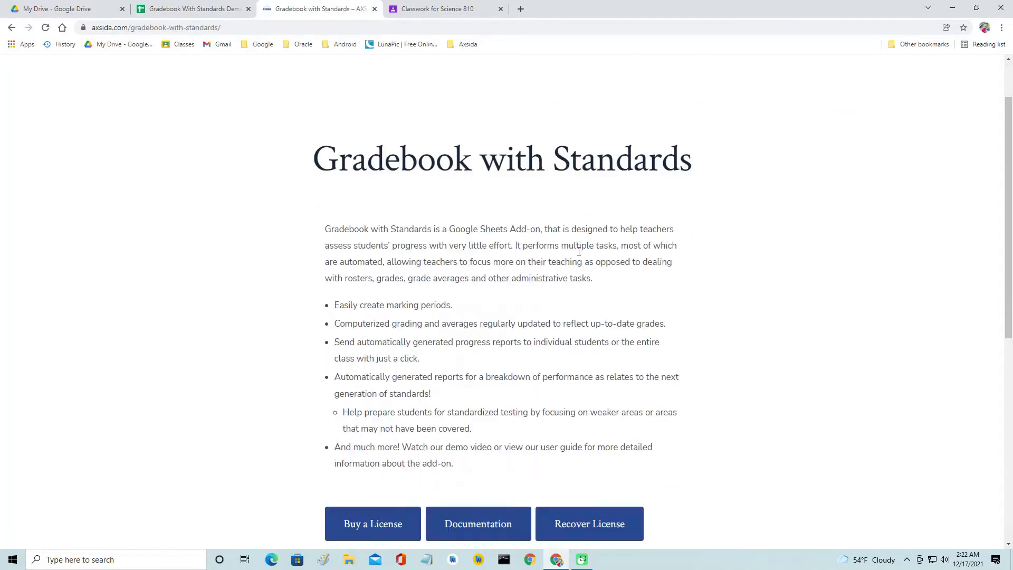
{"action": "scroll", "coordinate": [576, 258], "scroll_direction": "down", "scroll_amount": 5}
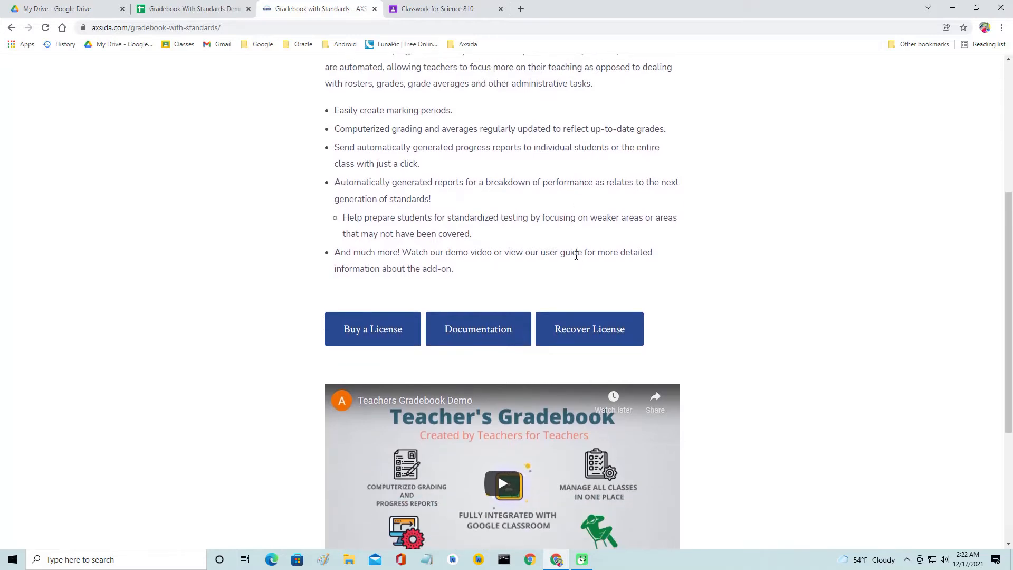
{"action": "scroll", "coordinate": [576, 256], "scroll_direction": "up", "scroll_amount": 7}
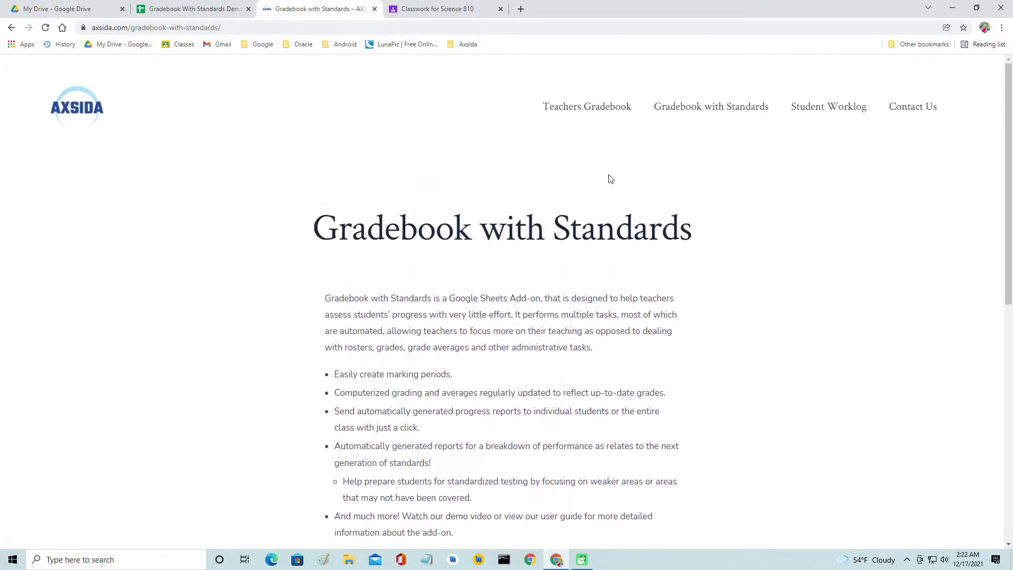
View the Teachers Gradebook page, and read through the Student Worklog page's description and features
{"action": "left_click", "coordinate": [615, 109]}
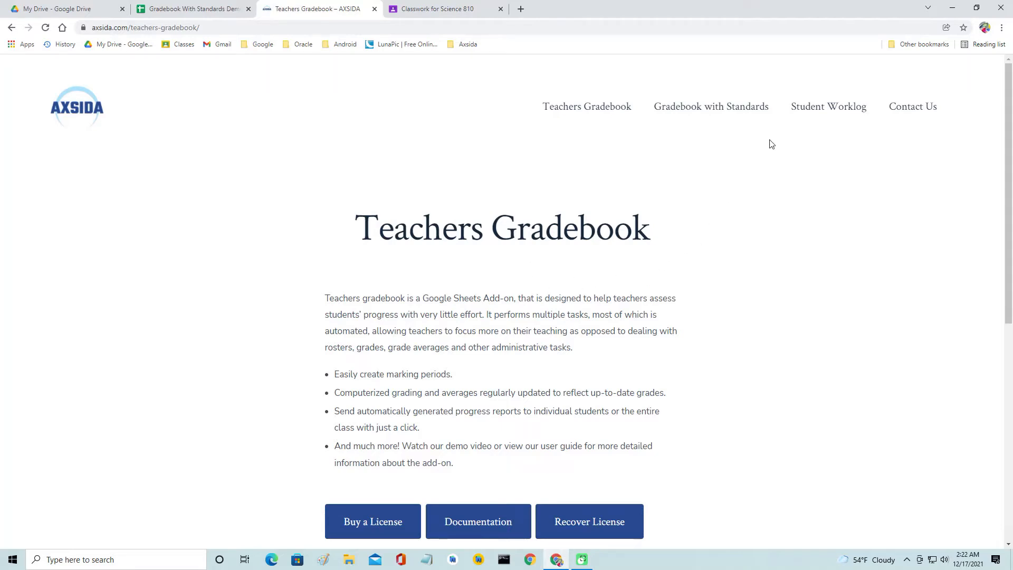
{"action": "left_click", "coordinate": [826, 112]}
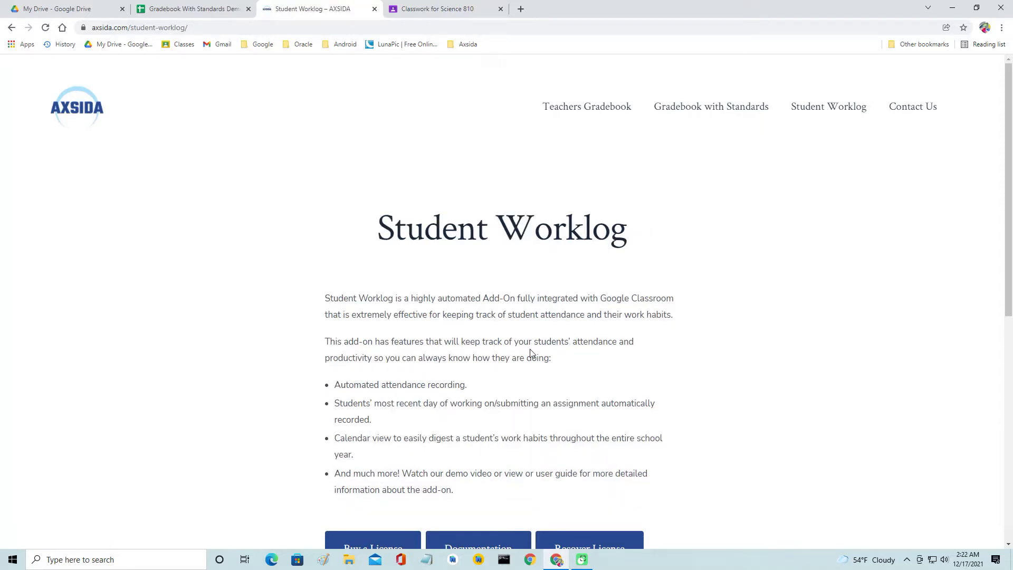
{"action": "scroll", "coordinate": [530, 353], "scroll_direction": "down", "scroll_amount": 1}
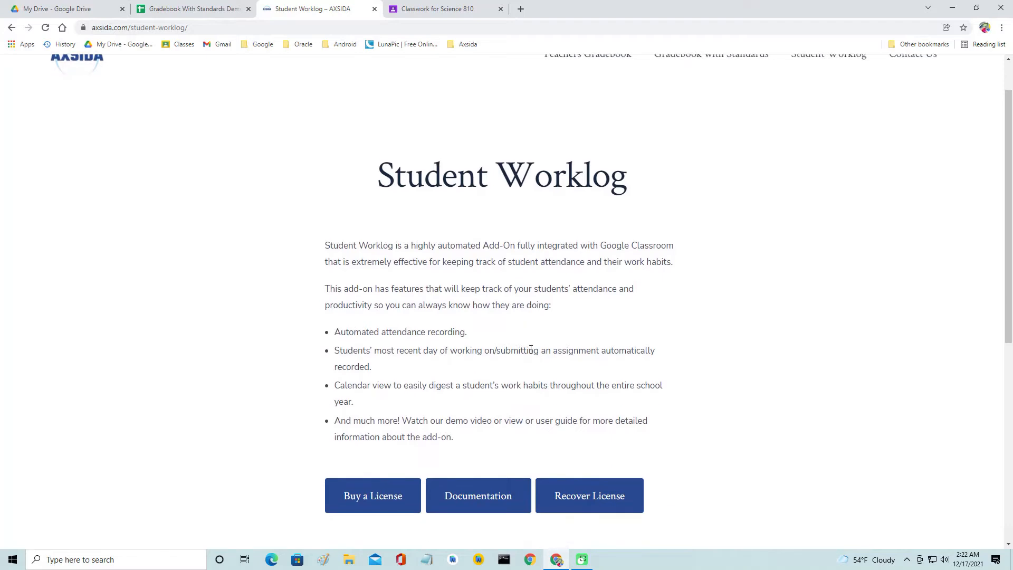
{"action": "scroll", "coordinate": [531, 349], "scroll_direction": "down", "scroll_amount": 1}
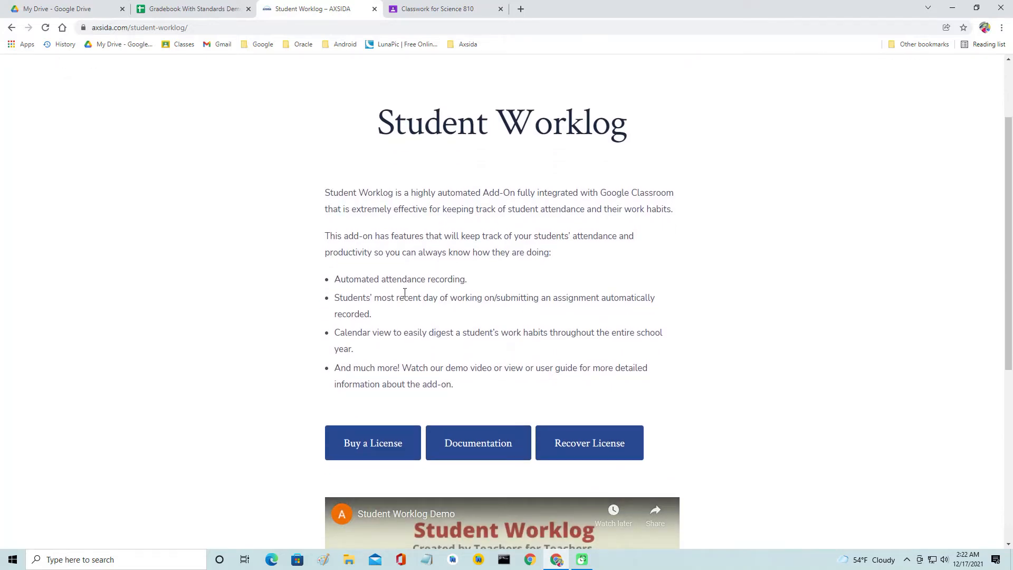
{"action": "scroll", "coordinate": [506, 298], "scroll_direction": "up", "scroll_amount": 2}
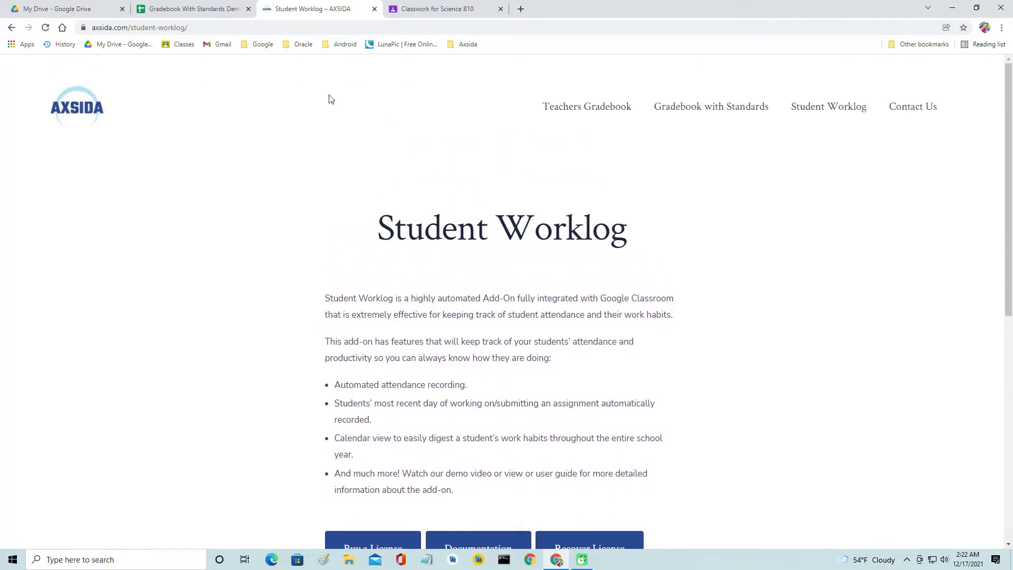
Open the Teachers Gradebook User Guide from the welcome message, skim it through the Main Features section, and close the welcome message
{"action": "left_click", "coordinate": [193, 7]}
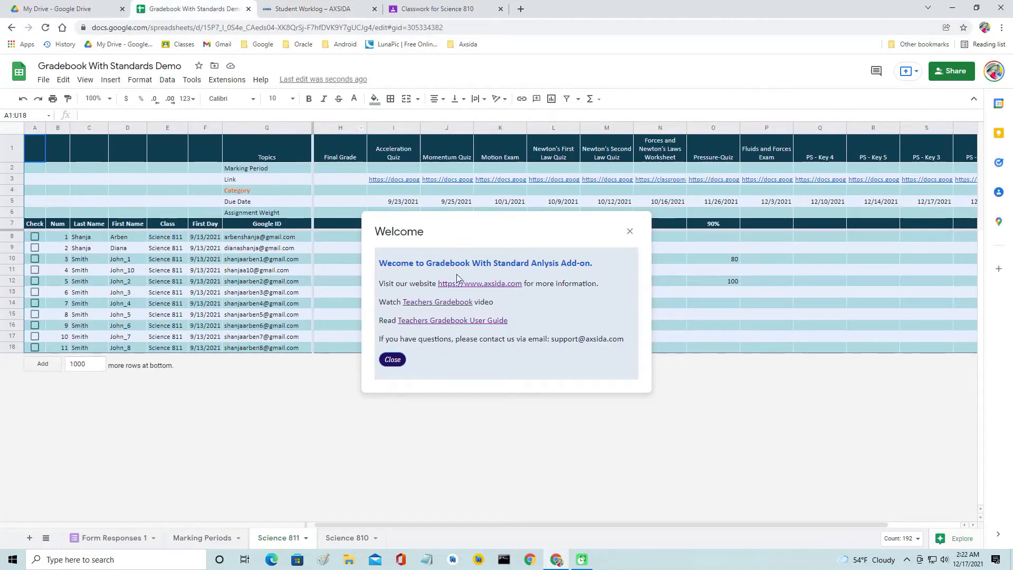
{"action": "left_click", "coordinate": [464, 324]}
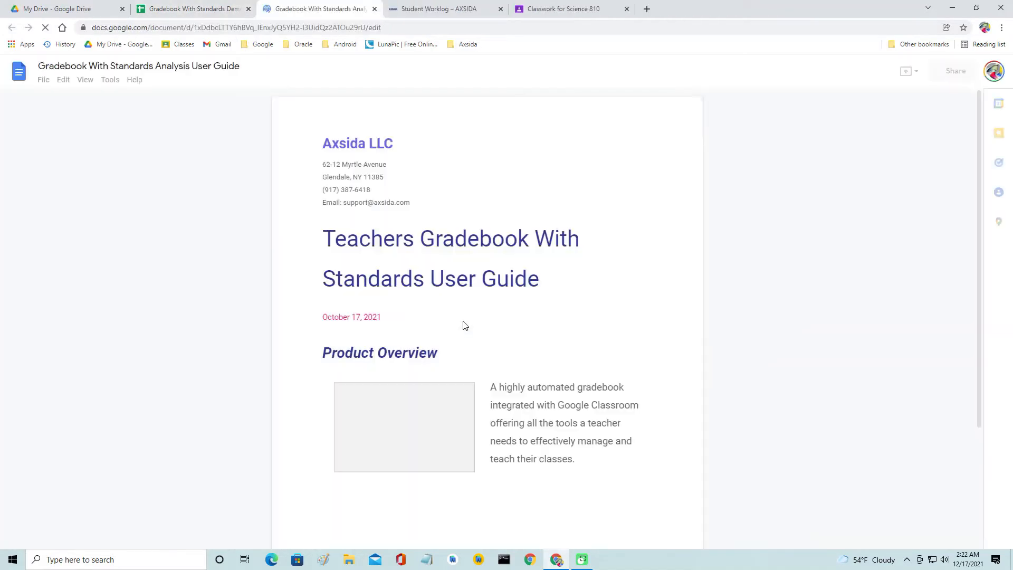
{"action": "scroll", "coordinate": [461, 317], "scroll_direction": "down", "scroll_amount": 7}
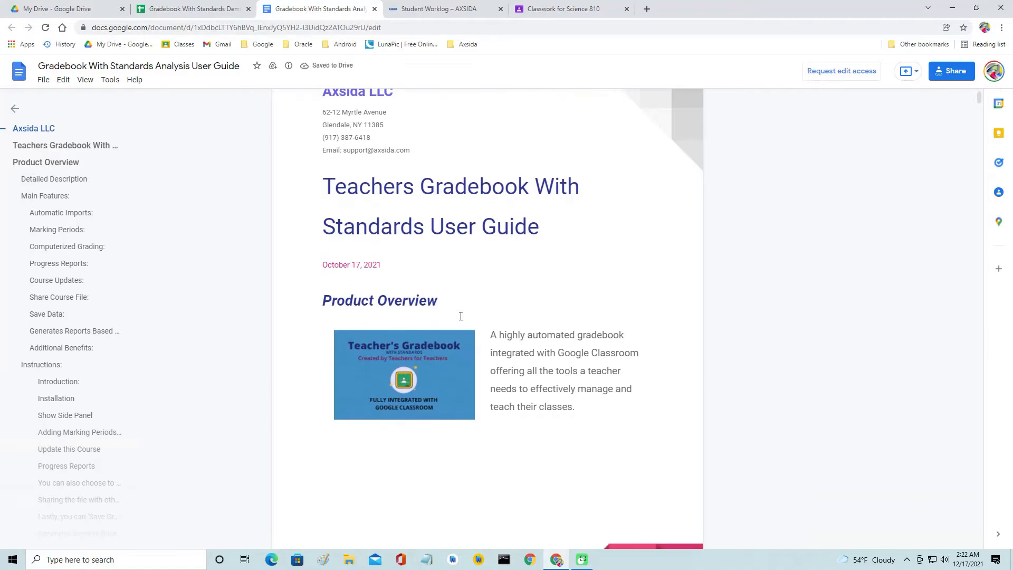
{"action": "scroll", "coordinate": [461, 317], "scroll_direction": "down", "scroll_amount": 10}
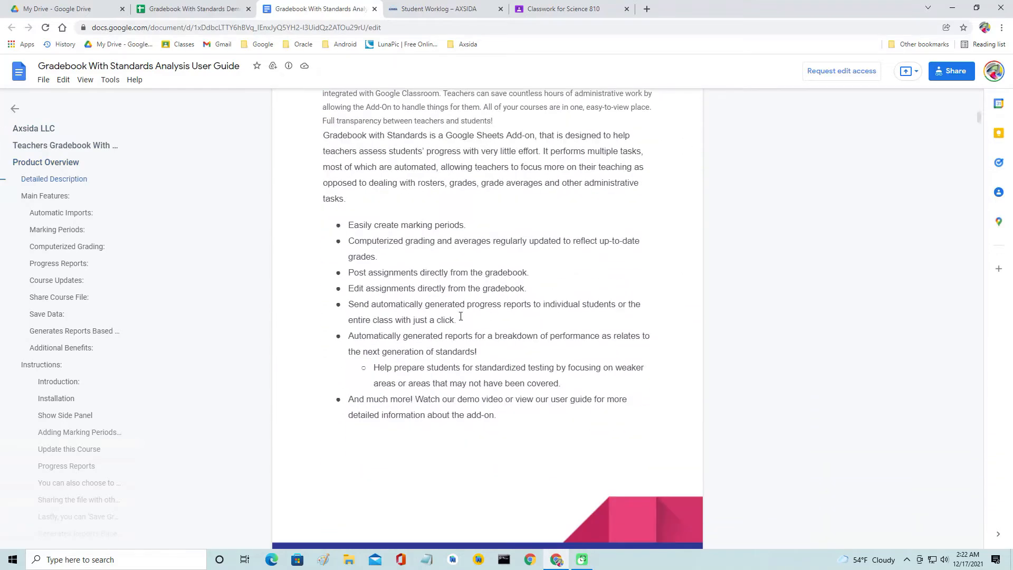
{"action": "scroll", "coordinate": [461, 316], "scroll_direction": "down", "scroll_amount": 1}
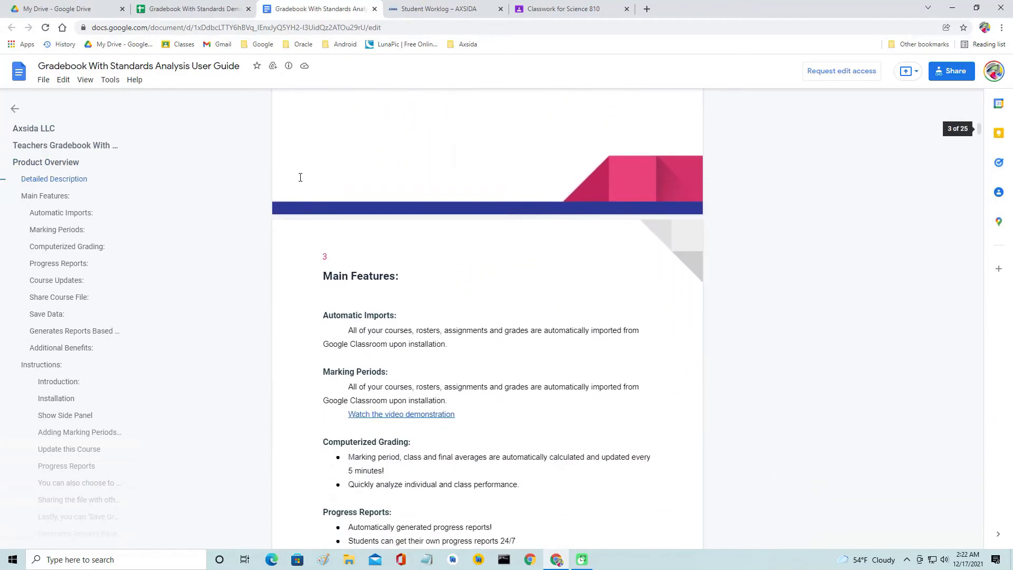
{"action": "left_click", "coordinate": [187, 11]}
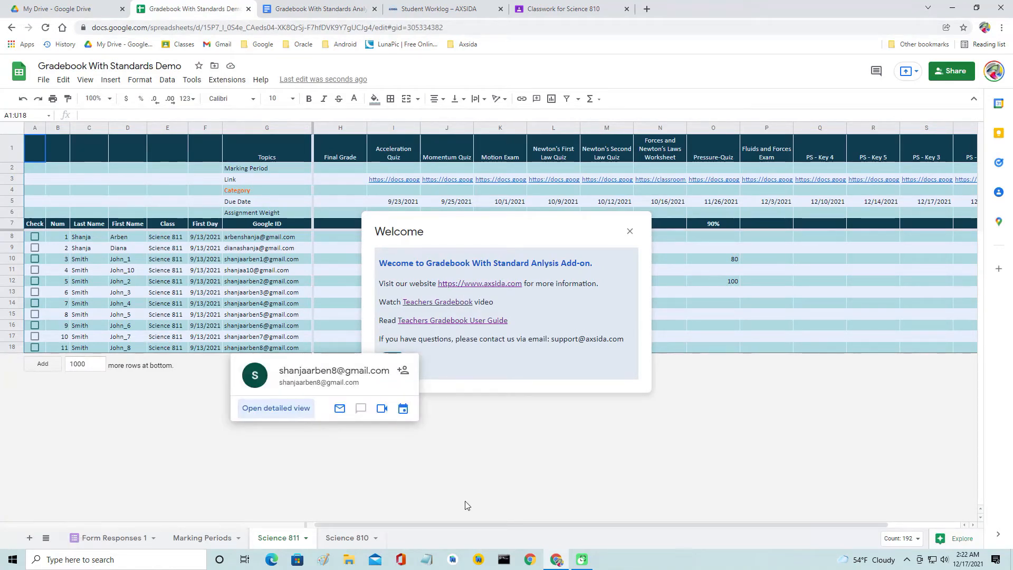
{"action": "left_click", "coordinate": [398, 363]}
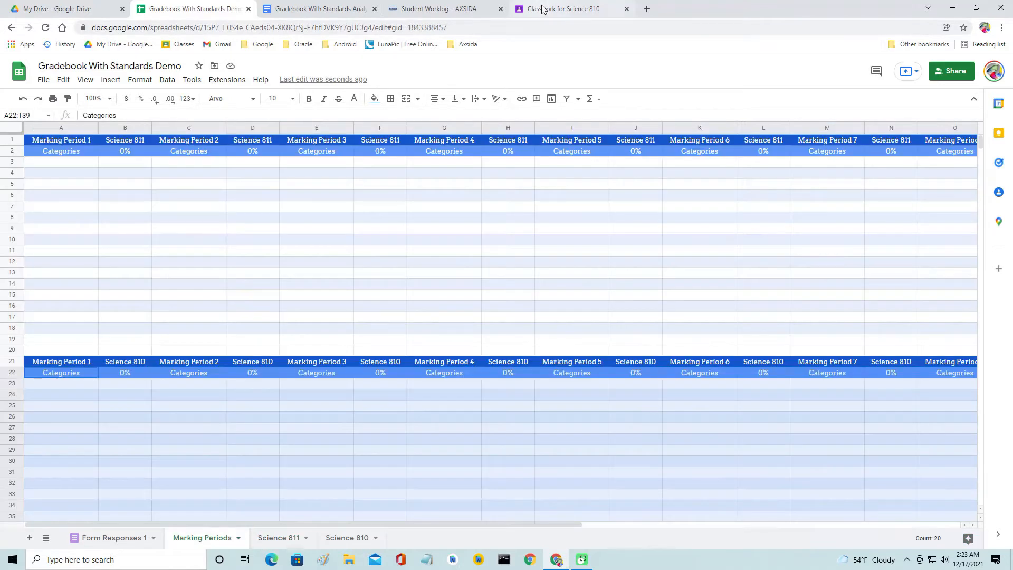
In Google Classroom, check the Science 810 stream and classwork for the Send My Progress Report assignment and view its details
{"action": "left_click", "coordinate": [552, 11]}
{"action": "scroll", "coordinate": [433, 213], "scroll_direction": "up", "scroll_amount": 2}
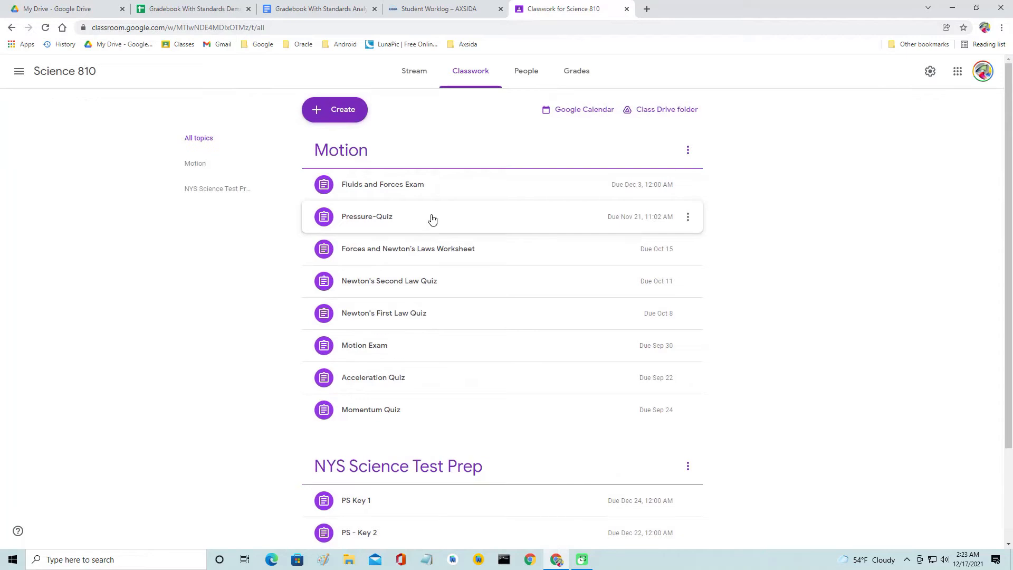
{"action": "left_click", "coordinate": [418, 70]}
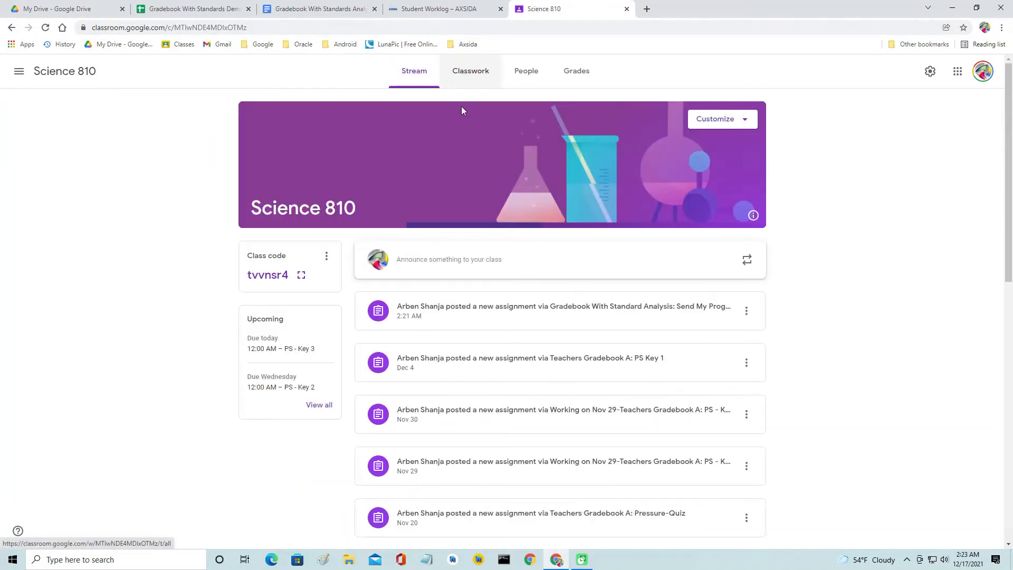
{"action": "left_click", "coordinate": [475, 73]}
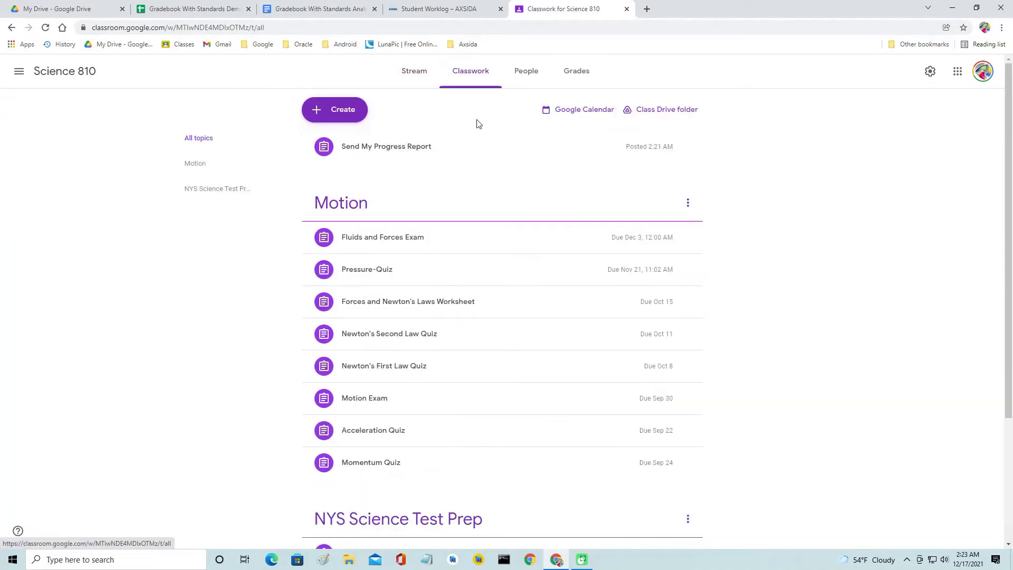
{"action": "left_click", "coordinate": [417, 152]}
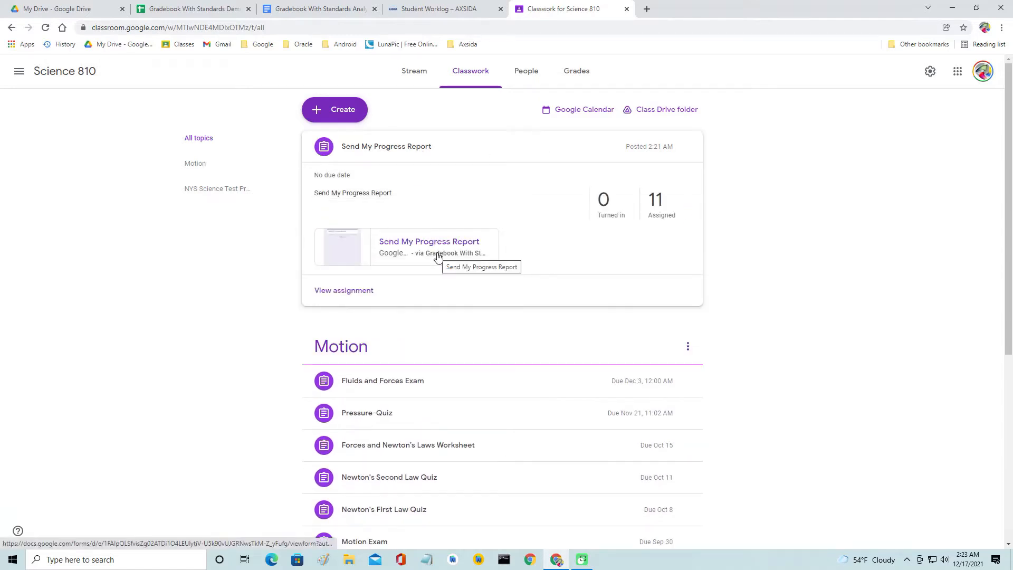
{"action": "left_click", "coordinate": [371, 148]}
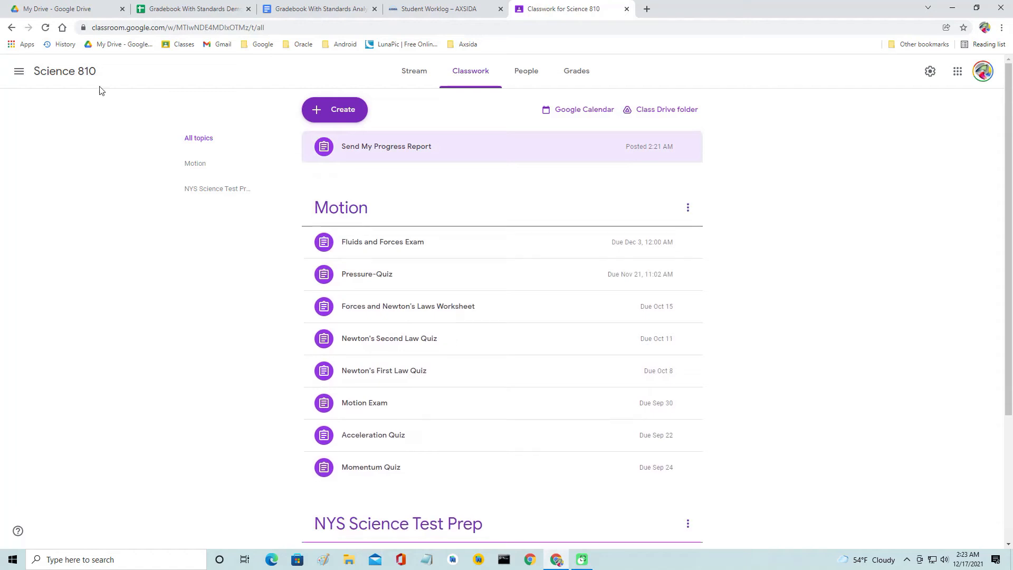
Switch to the Science 811 class and view the details of its Send My Progress Report assignment in the classwork
{"action": "left_click", "coordinate": [25, 74]}
{"action": "left_click", "coordinate": [70, 191]}
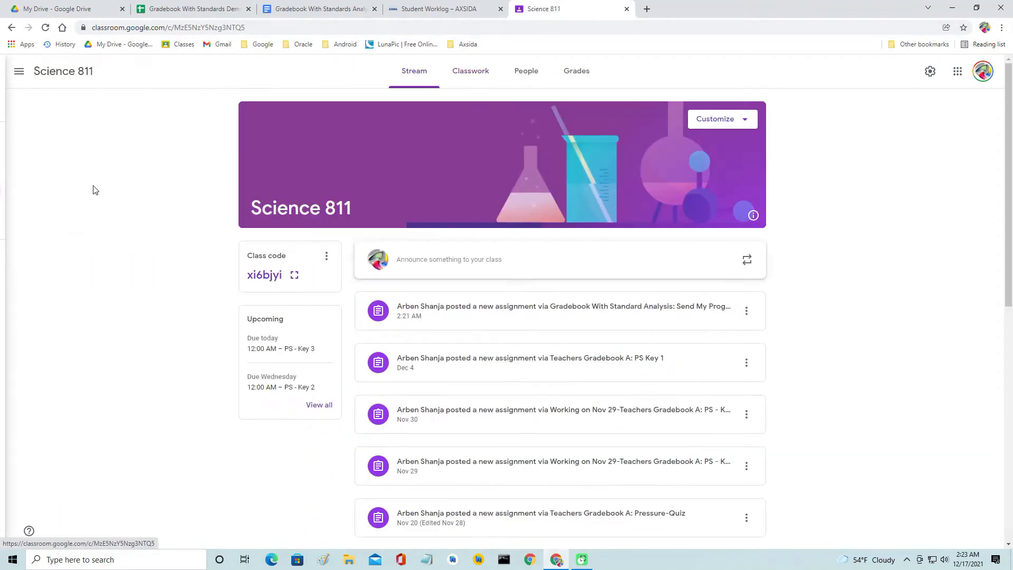
{"action": "left_click", "coordinate": [476, 73]}
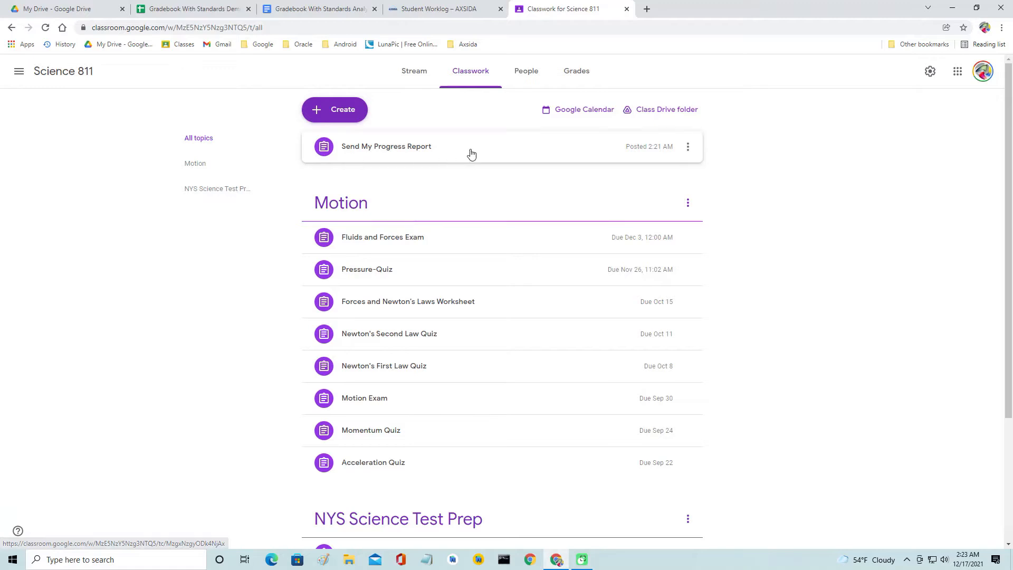
{"action": "left_click", "coordinate": [423, 147]}
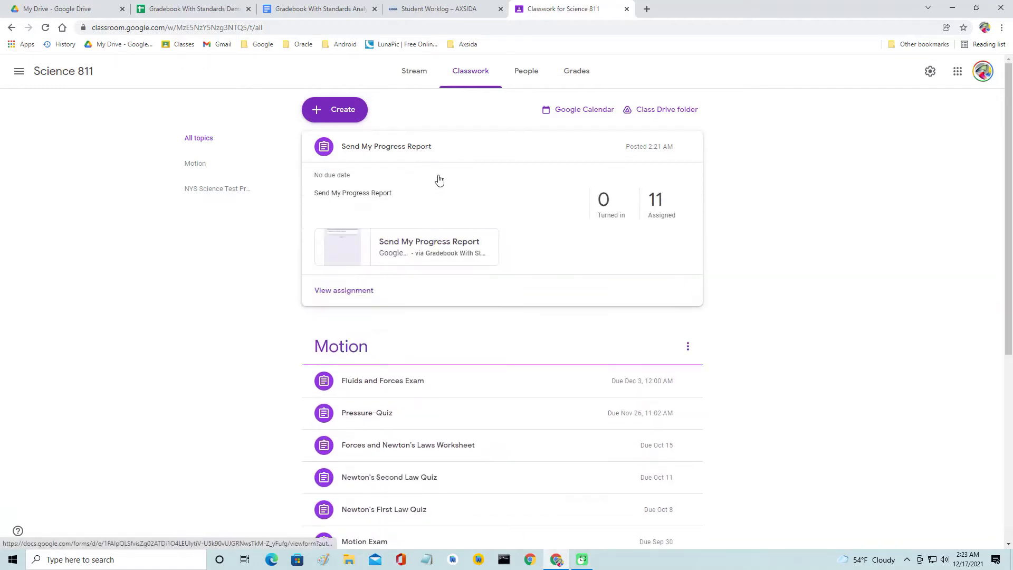
{"action": "left_click", "coordinate": [398, 149]}
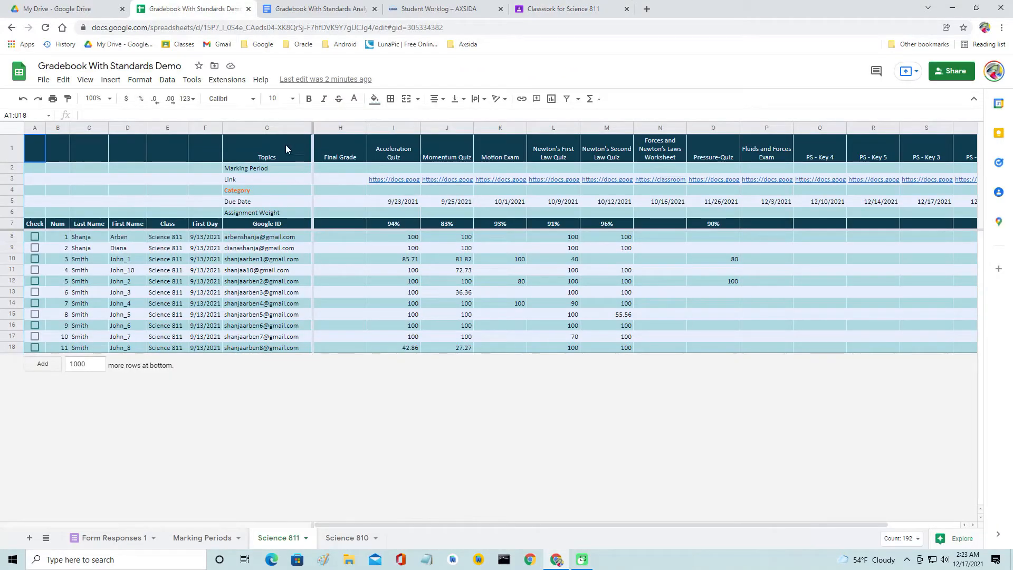
Look over the Gradebook With Standards tasks on the Science 811 sheet, show the add-on's sidepanel and read its task instructions
{"action": "left_click", "coordinate": [227, 80]}
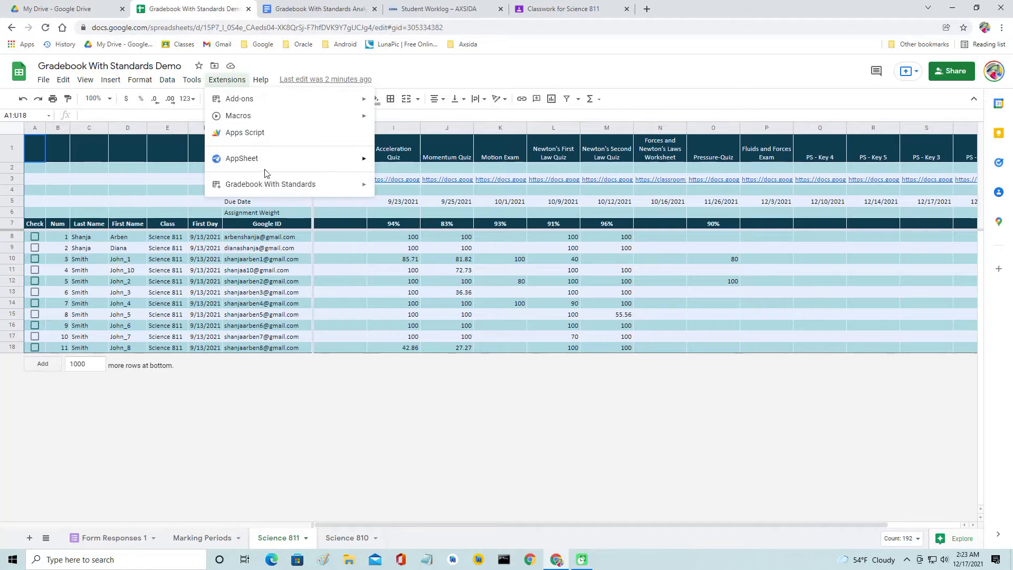
{"action": "mouse_move", "coordinate": [272, 188]}
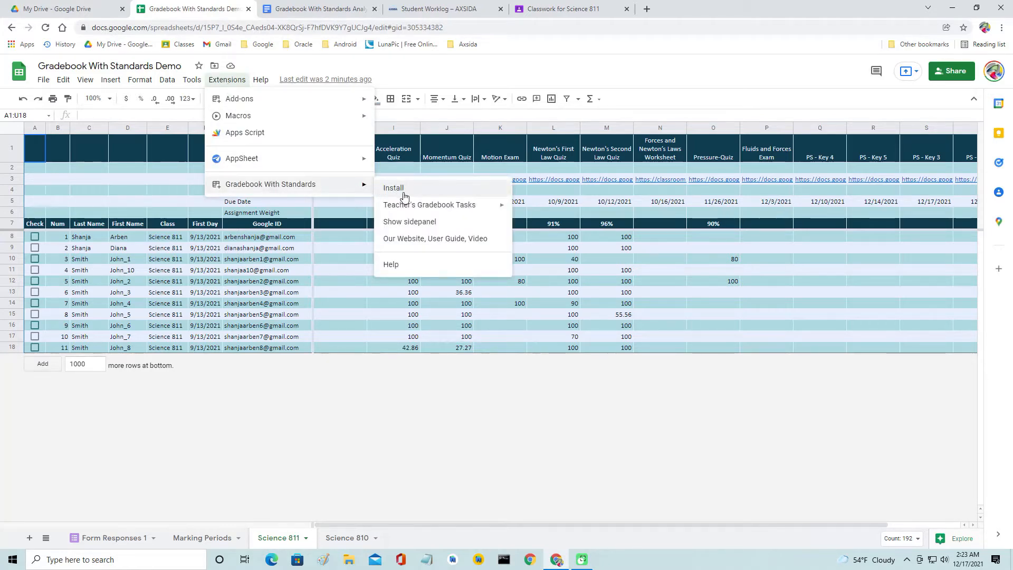
{"action": "mouse_move", "coordinate": [463, 211]}
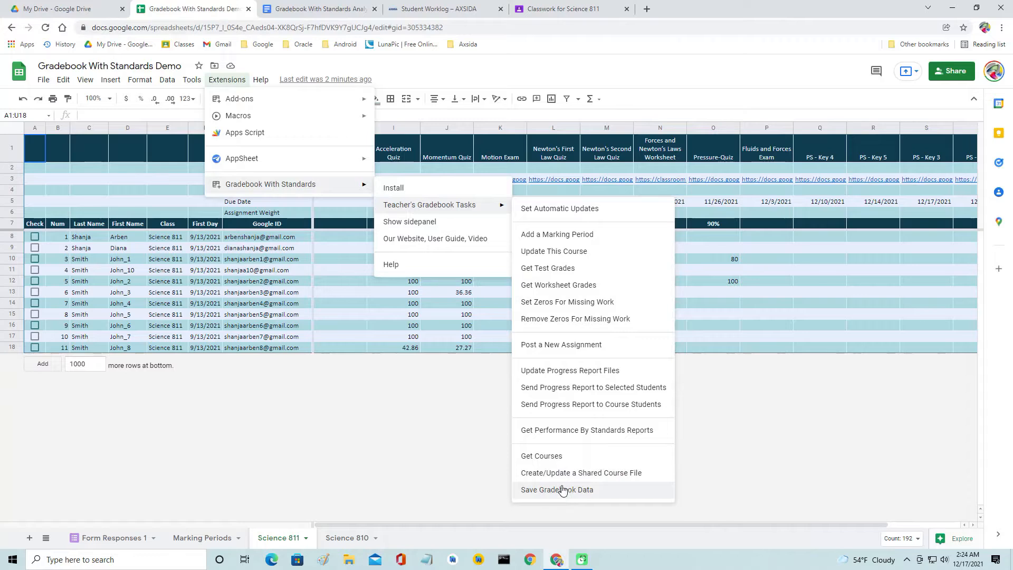
{"action": "left_click", "coordinate": [413, 226]}
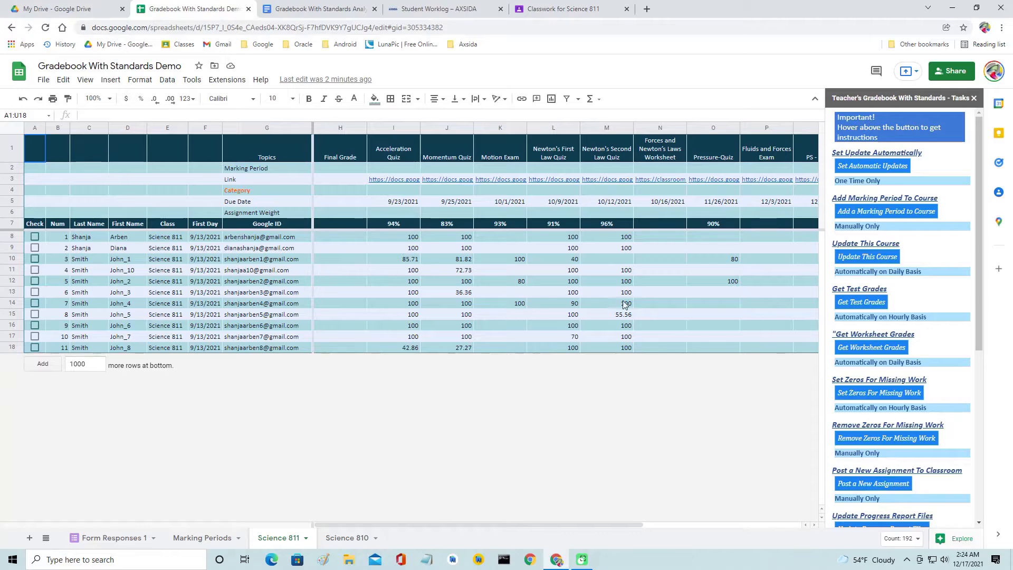
{"action": "mouse_move", "coordinate": [887, 175]}
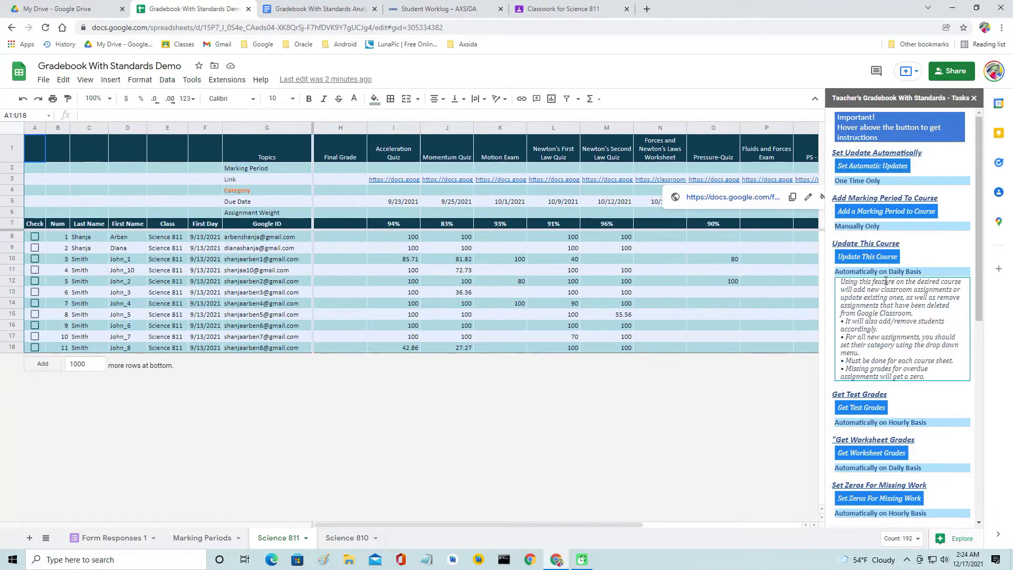
{"action": "mouse_move", "coordinate": [876, 217]}
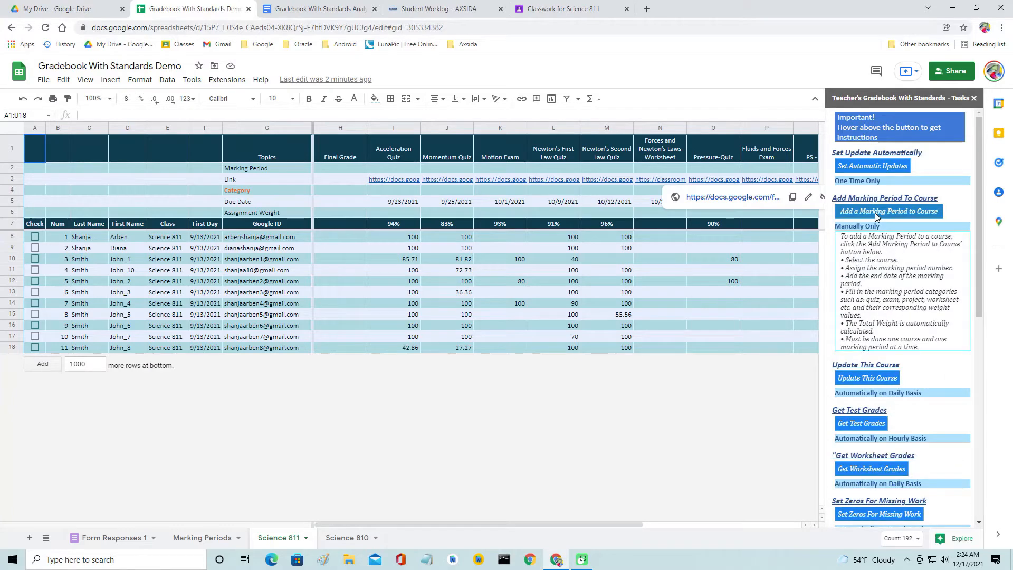
{"action": "mouse_move", "coordinate": [875, 363]}
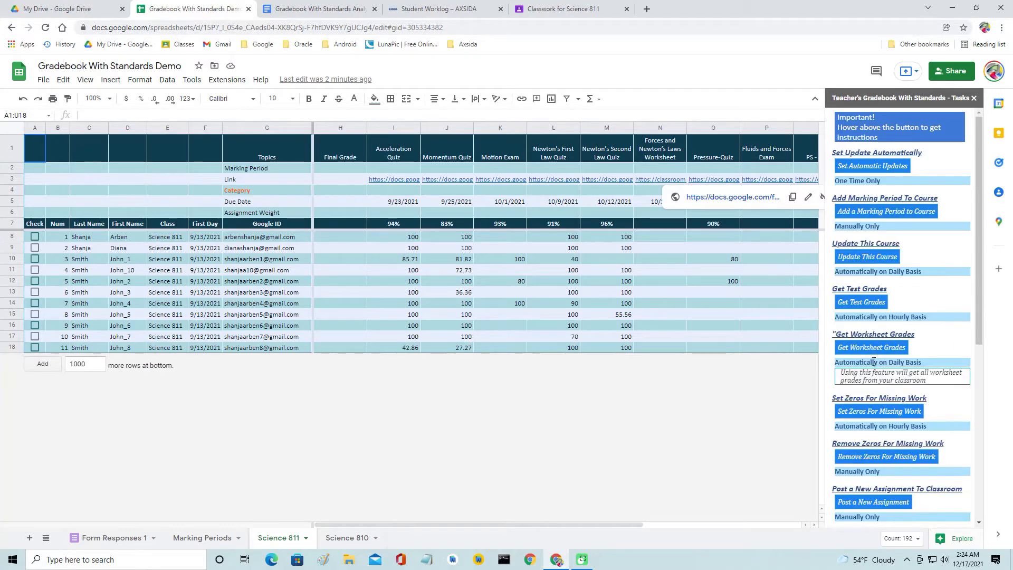
Start adding a marking period to Science 811, with marking period number 1 and end date 11/01/2021
{"action": "left_click", "coordinate": [874, 212]}
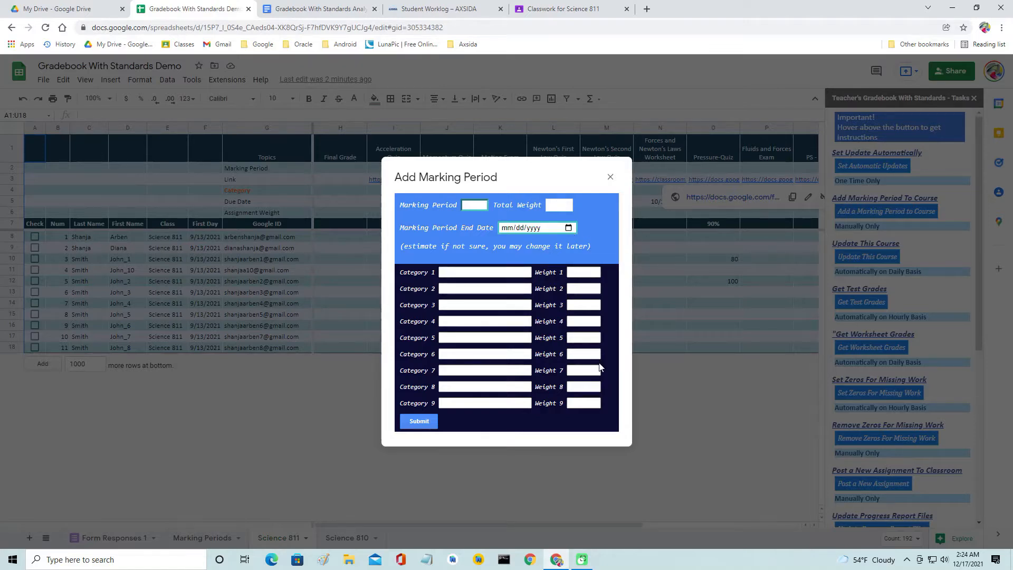
{"action": "left_click", "coordinate": [479, 204]}
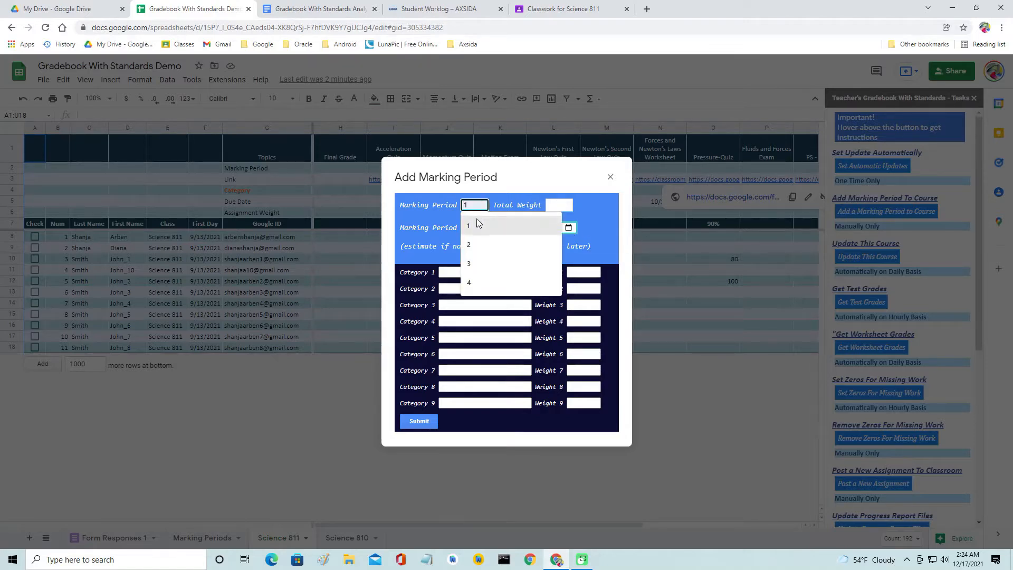
{"action": "left_click", "coordinate": [476, 226]}
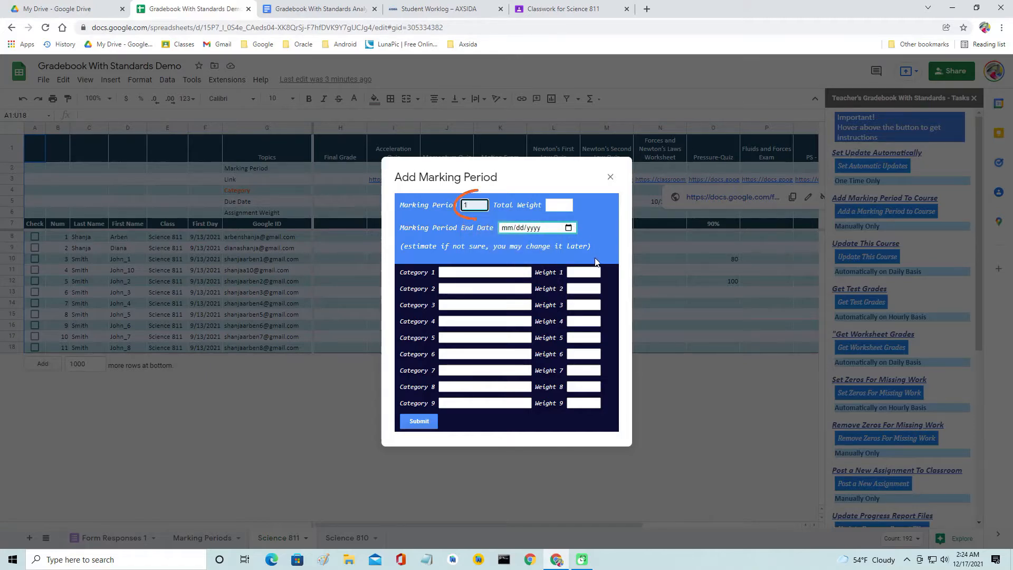
{"action": "left_click", "coordinate": [571, 227]}
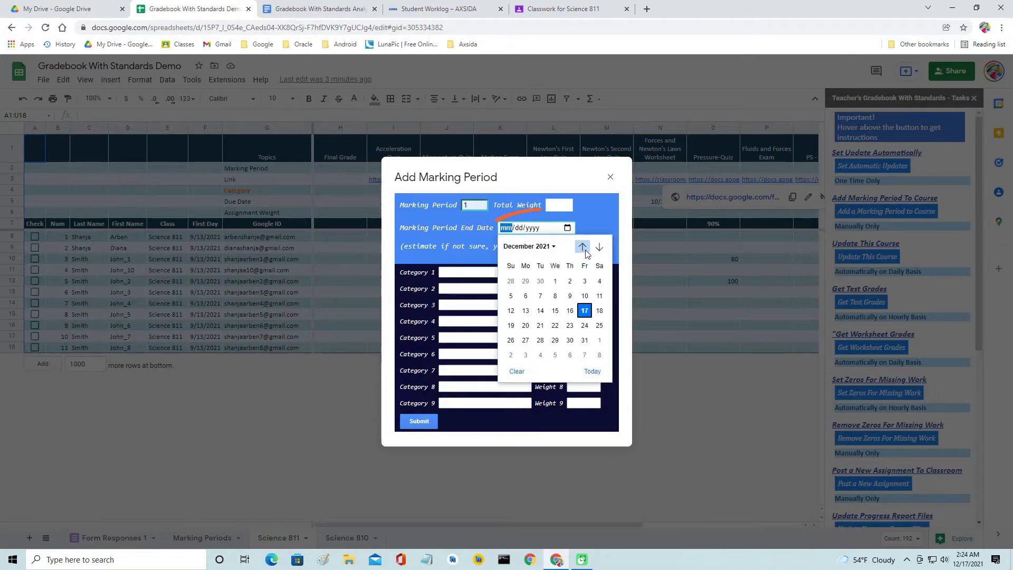
{"action": "left_click", "coordinate": [583, 247]}
{"action": "left_click", "coordinate": [526, 281]}
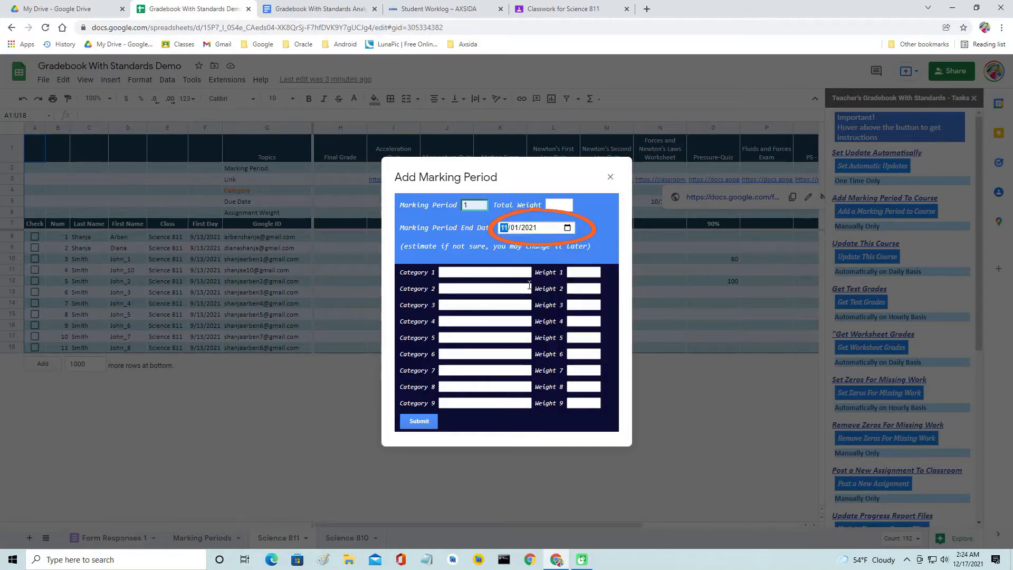
Fill in the first five marking period categories as Exam, Quiz, Worksheet, Project and Diagnostic
{"action": "left_click", "coordinate": [516, 275]}
{"action": "left_click", "coordinate": [487, 292]}
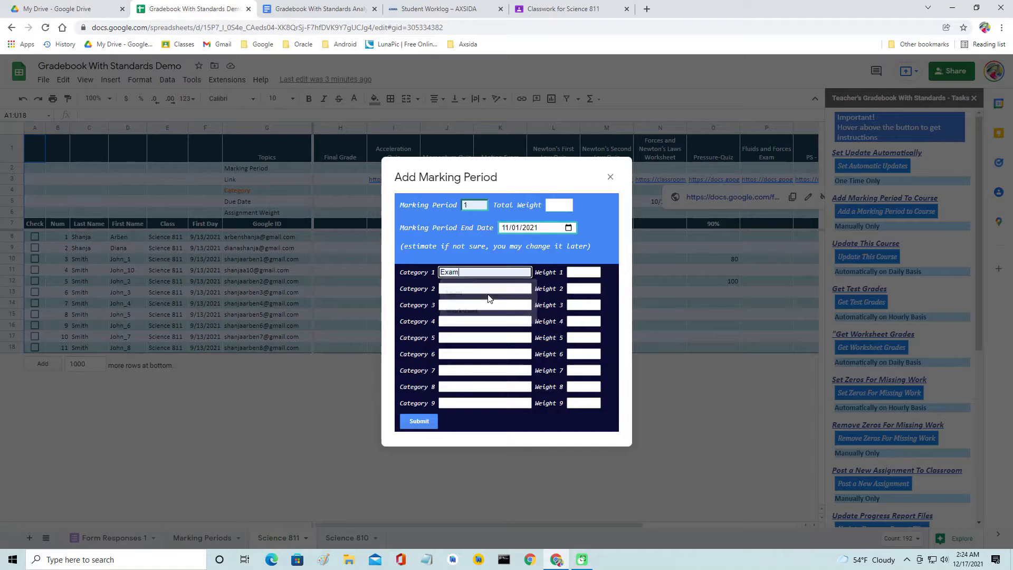
{"action": "left_click", "coordinate": [489, 290]}
{"action": "left_click", "coordinate": [484, 316]}
{"action": "left_click", "coordinate": [484, 305]}
{"action": "left_click", "coordinate": [484, 323]}
{"action": "left_click", "coordinate": [485, 321]}
{"action": "left_click", "coordinate": [483, 341]}
{"action": "left_click", "coordinate": [484, 338]}
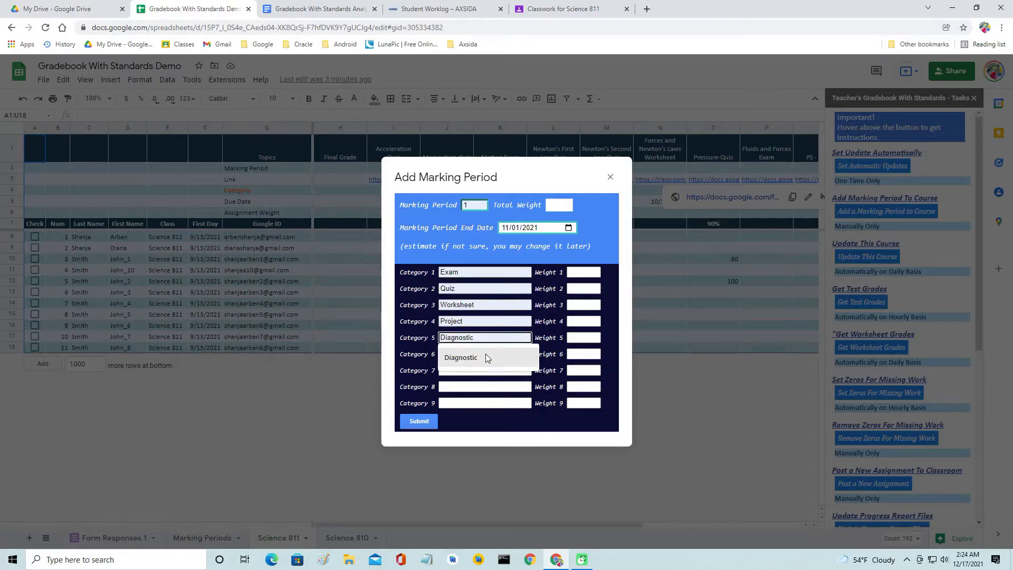
{"action": "left_click", "coordinate": [486, 354]}
Set the category weights to Exam 30, Quiz 25, Worksheet 20, Project 25 and Diagnostic 0, and submit marking period 1
{"action": "left_click", "coordinate": [582, 272]}
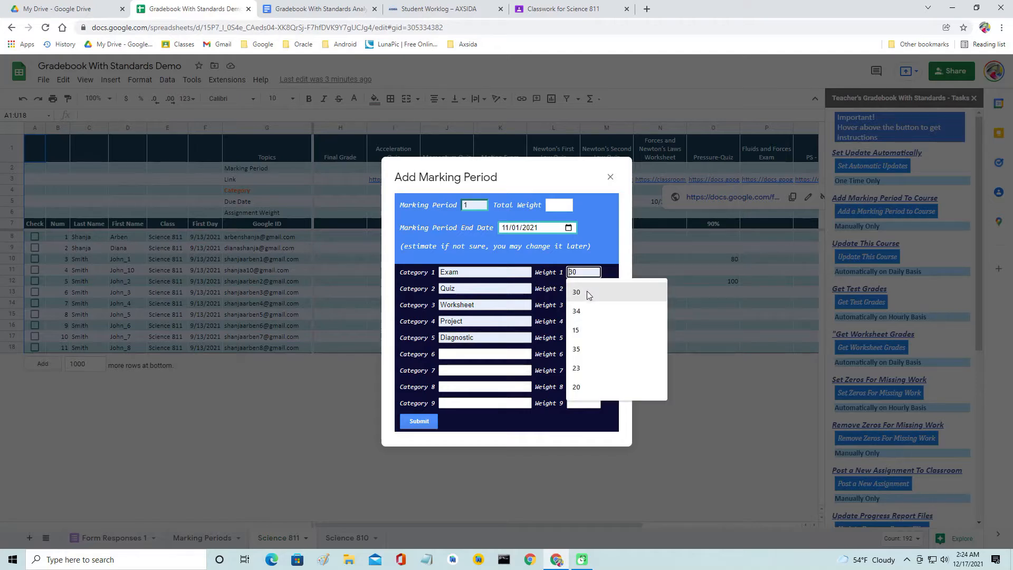
{"action": "left_click", "coordinate": [589, 295]}
{"action": "left_click", "coordinate": [583, 288]}
{"action": "left_click", "coordinate": [584, 309]}
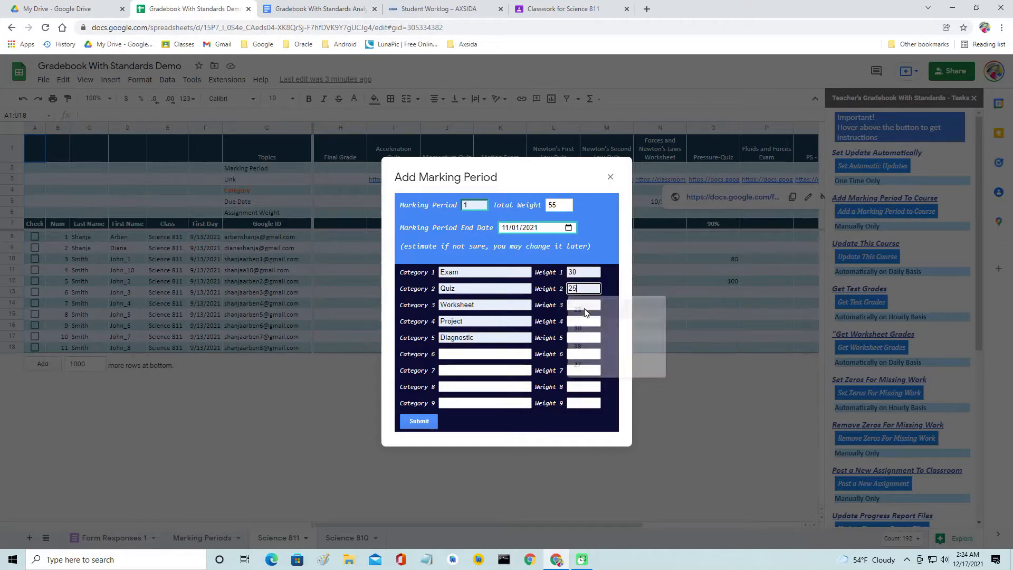
{"action": "left_click", "coordinate": [584, 306]}
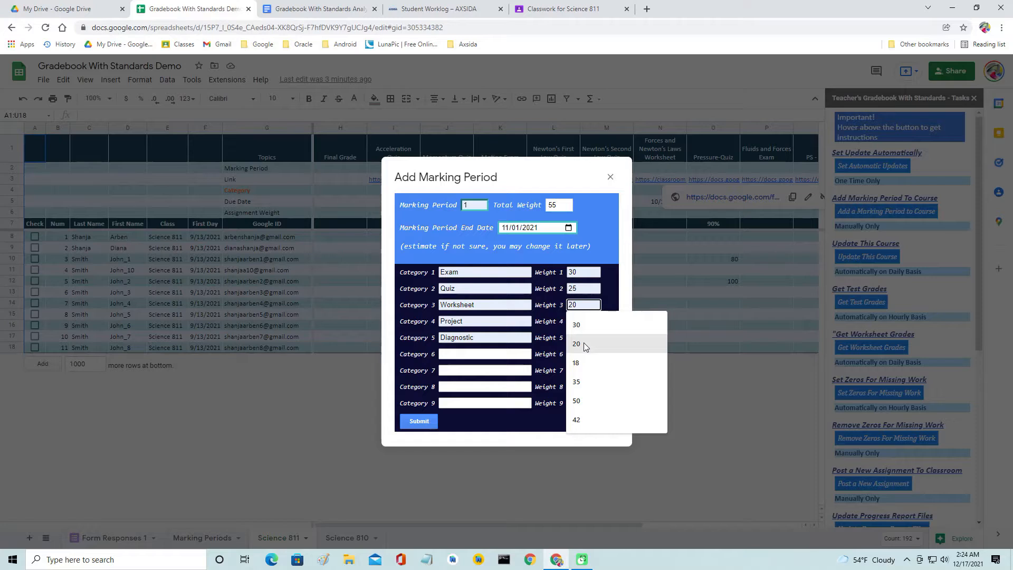
{"action": "left_click", "coordinate": [586, 344]}
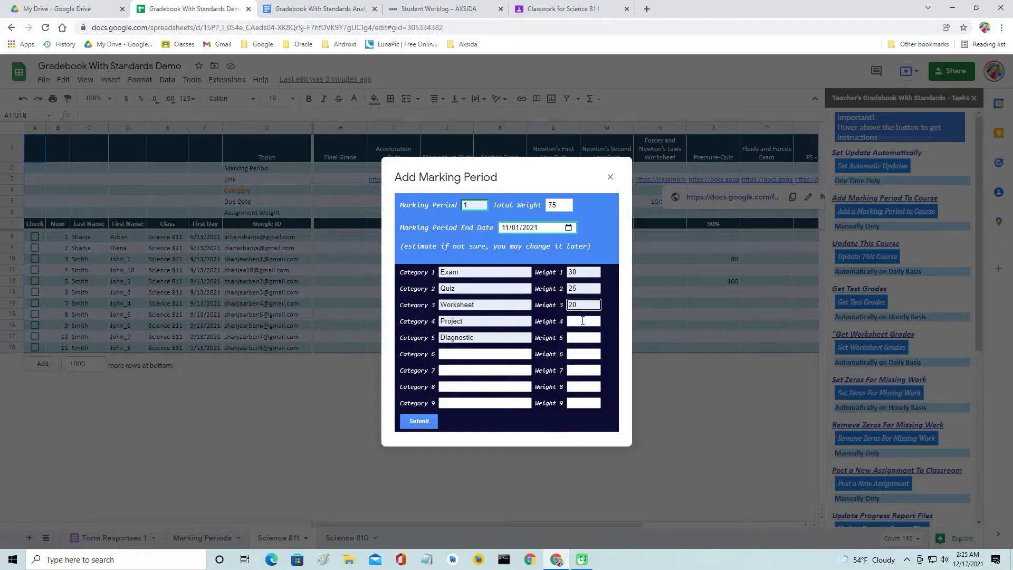
{"action": "left_click", "coordinate": [583, 321]}
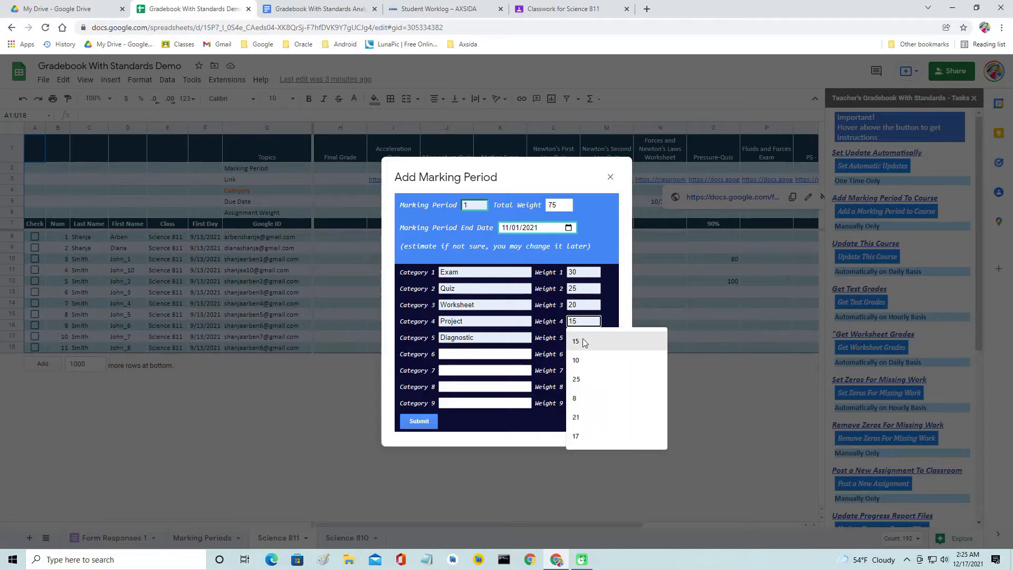
{"action": "left_click", "coordinate": [579, 378]}
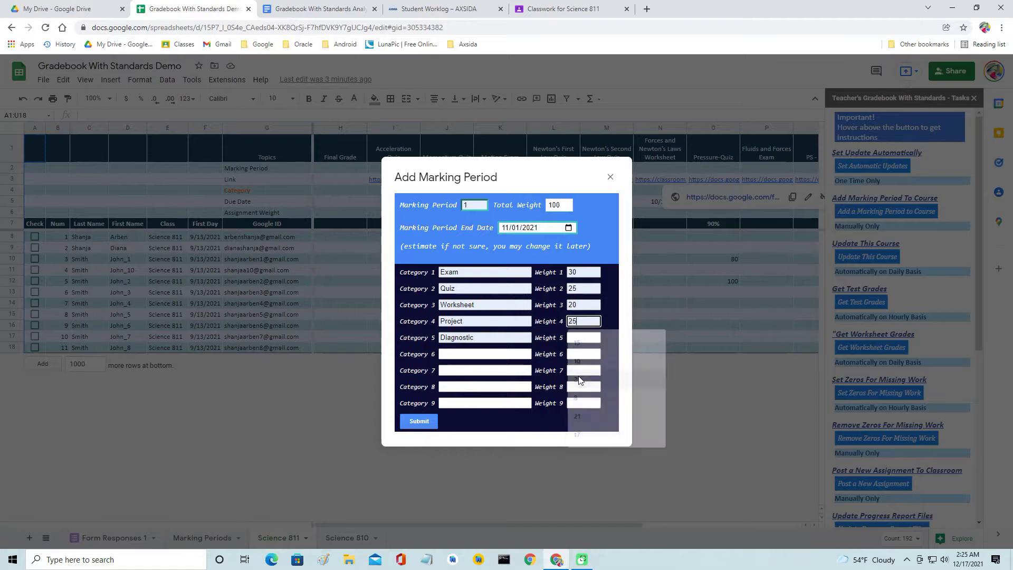
{"action": "left_click", "coordinate": [581, 339]}
{"action": "left_click", "coordinate": [578, 356]}
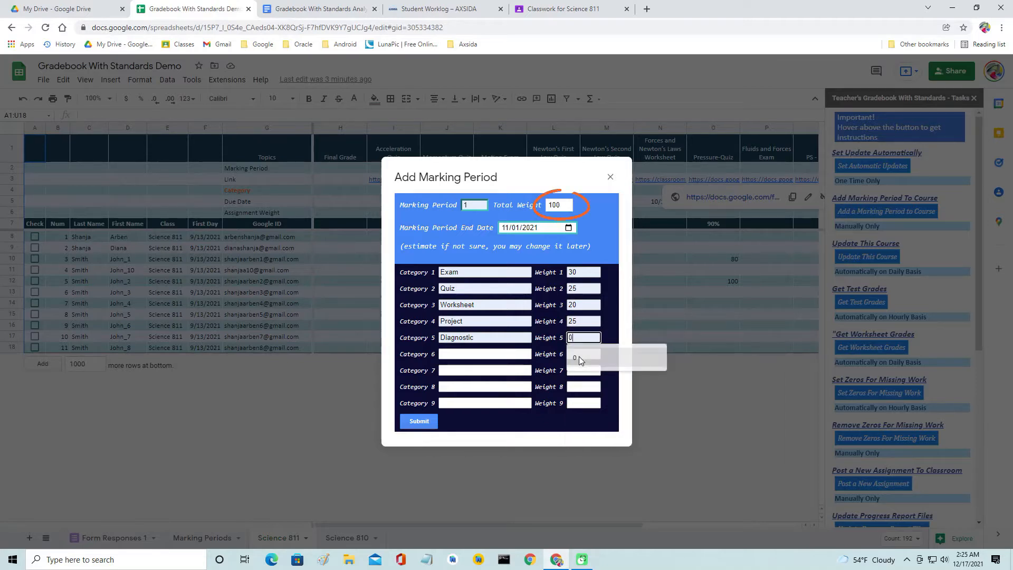
{"action": "left_click", "coordinate": [429, 420]}
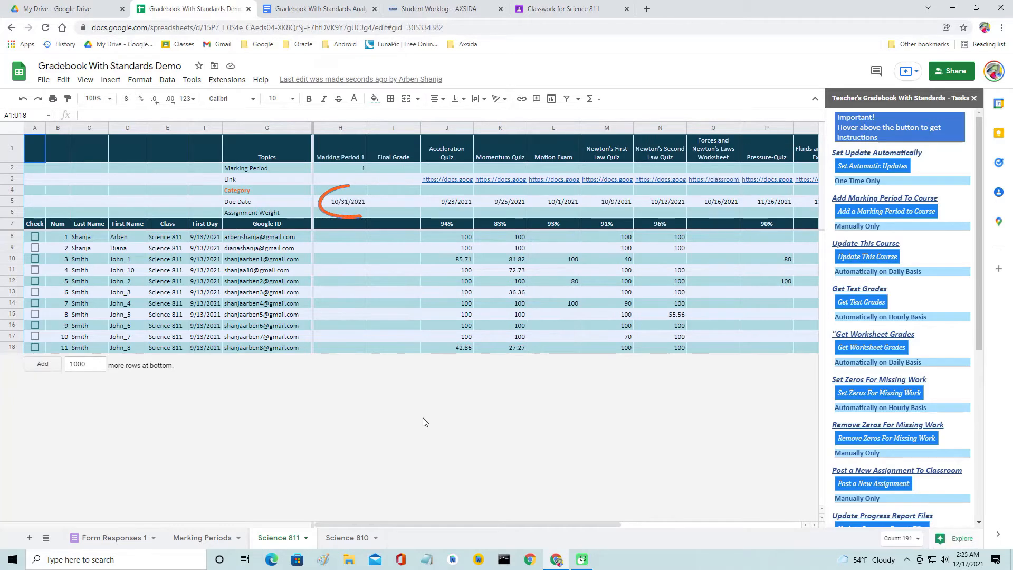
Check the Science 811 categories on the Marking Periods sheet, and set marking period 1's due date on the Science 811 sheet to 11/1/2021
{"action": "left_click", "coordinate": [192, 535]}
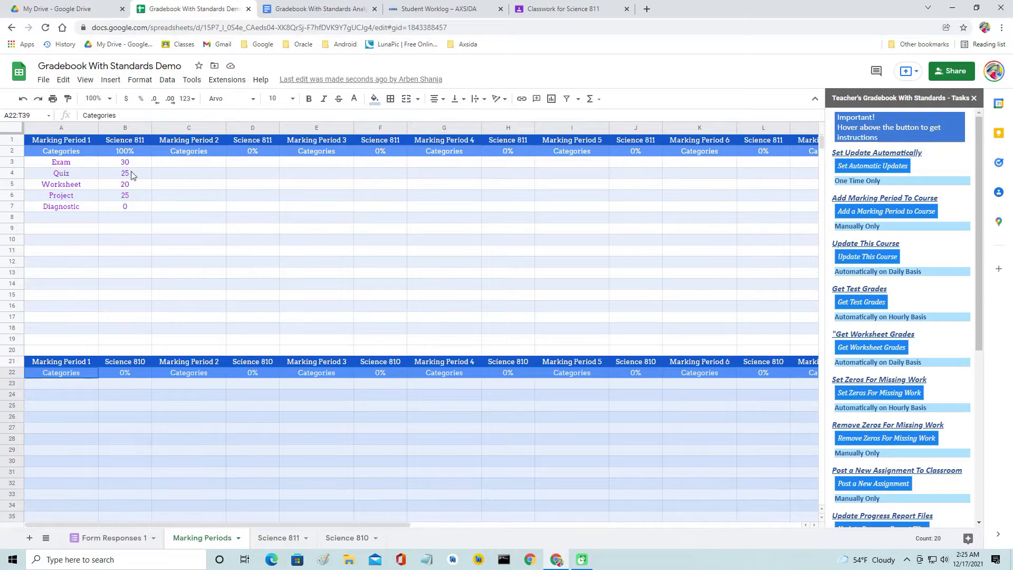
{"action": "left_click", "coordinate": [274, 543]}
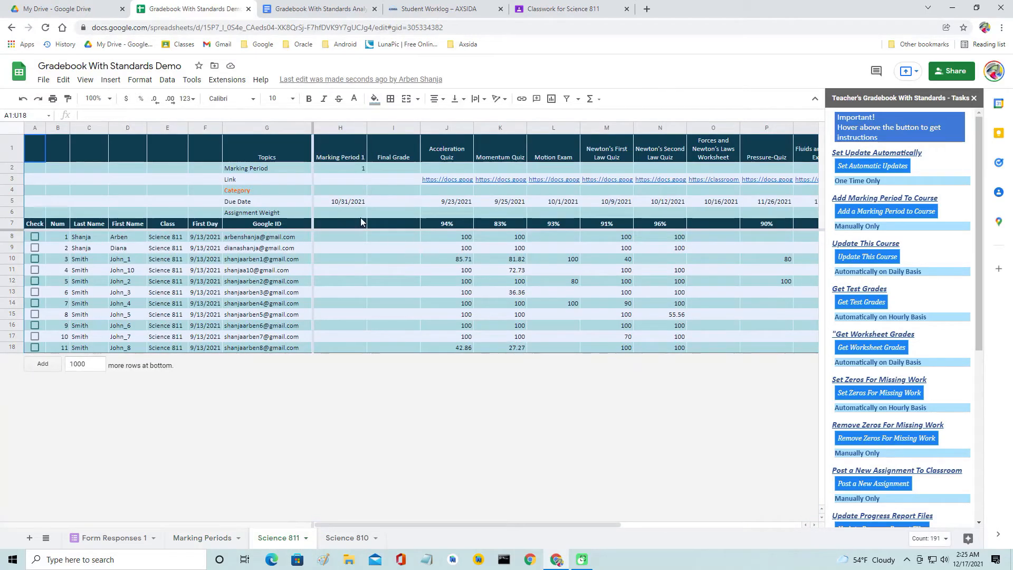
{"action": "double_click", "coordinate": [350, 200]}
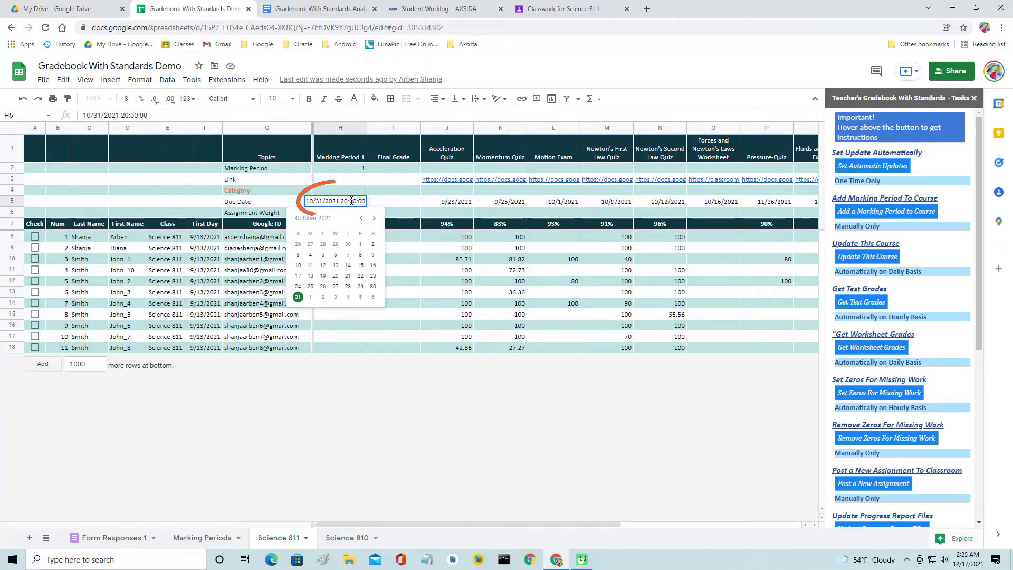
{"action": "left_click", "coordinate": [310, 296]}
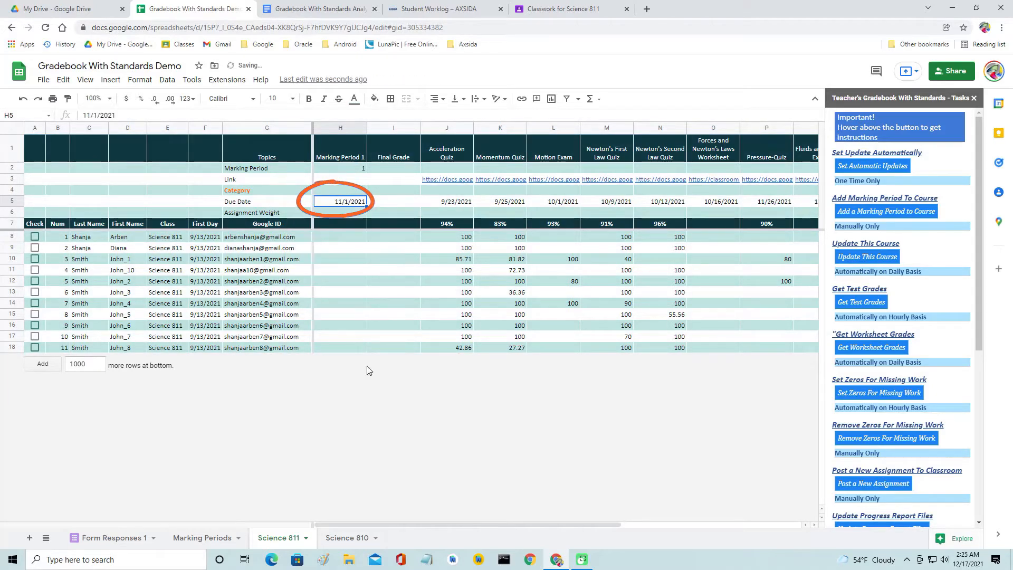
{"action": "left_click", "coordinate": [393, 348]}
Start adding another marking period to Science 811, with marking period number 2 and end date 01/03/2022
{"action": "mouse_move", "coordinate": [865, 214]}
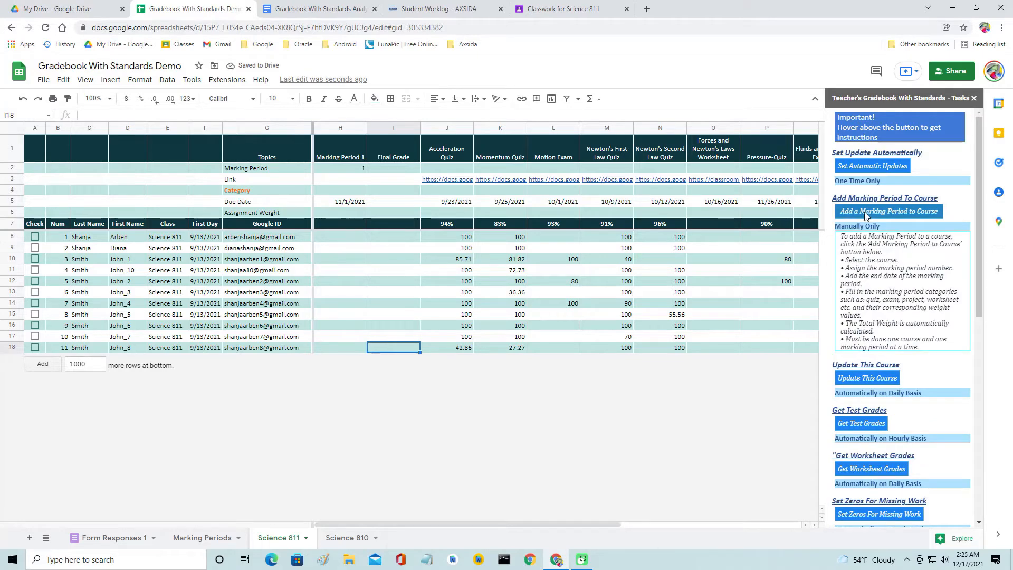
{"action": "left_click", "coordinate": [866, 212]}
{"action": "left_click", "coordinate": [475, 208]}
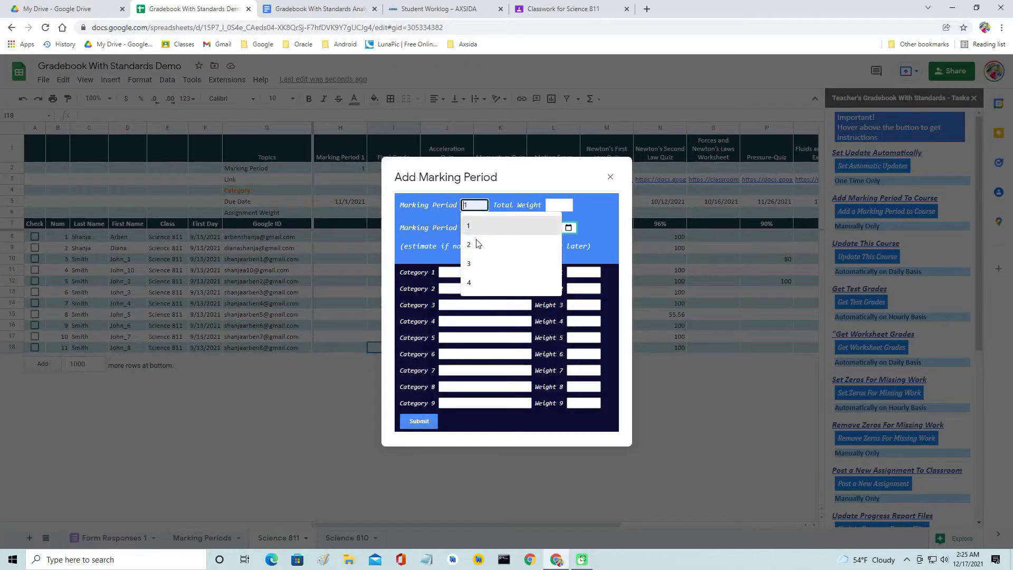
{"action": "type", "text": "2"}
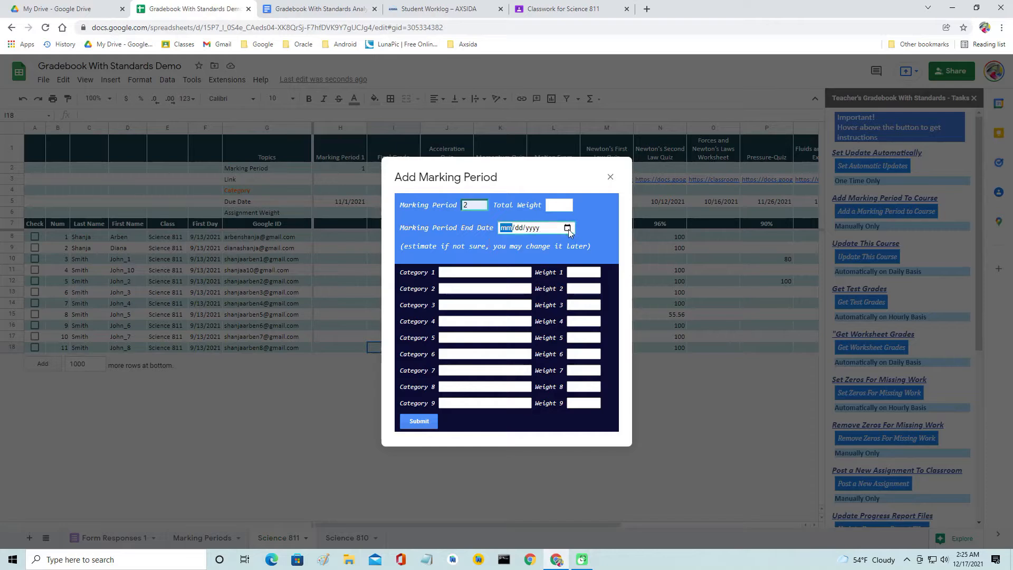
{"action": "left_click", "coordinate": [568, 229]}
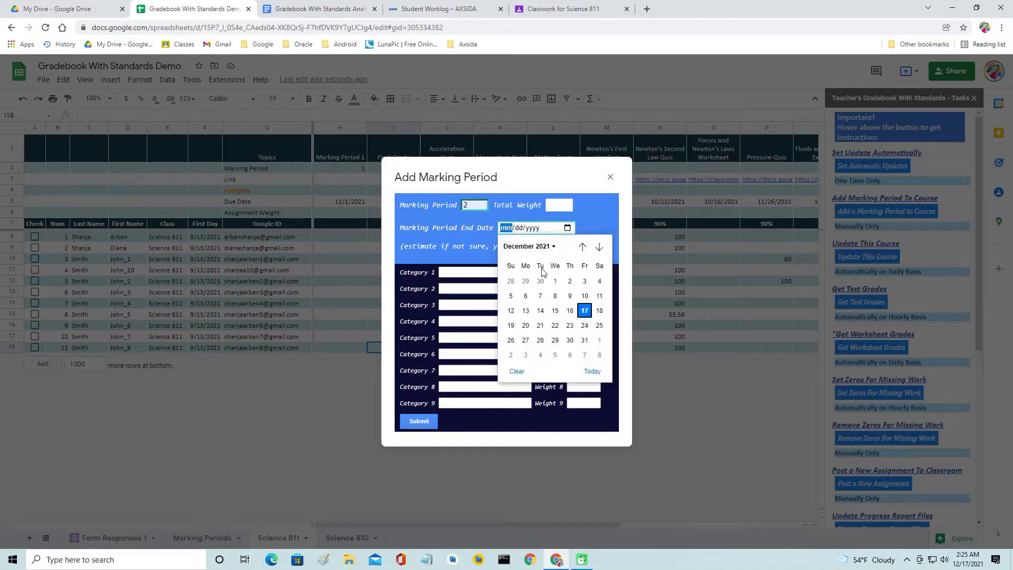
{"action": "left_click", "coordinate": [599, 249]}
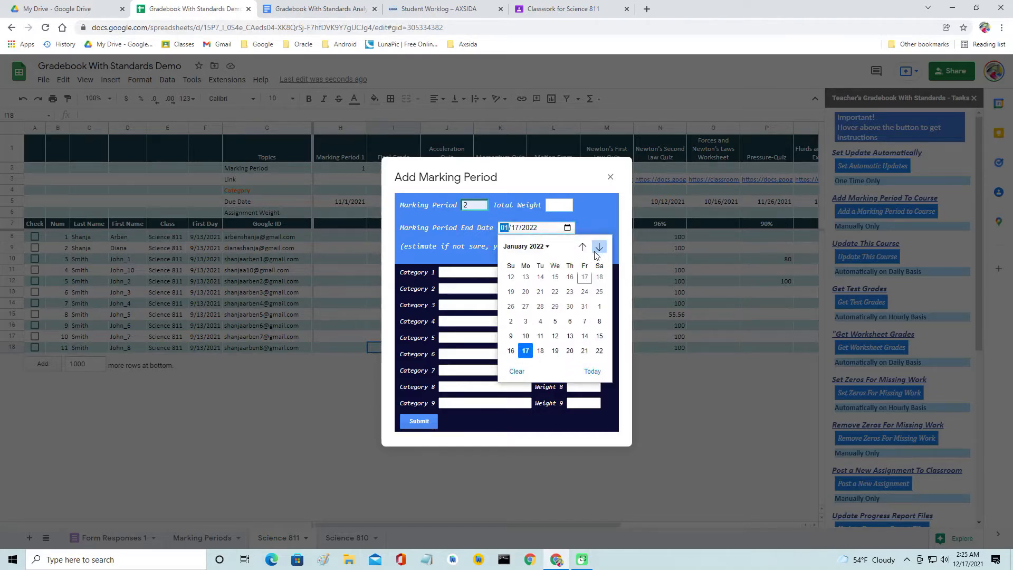
{"action": "left_click", "coordinate": [526, 327]}
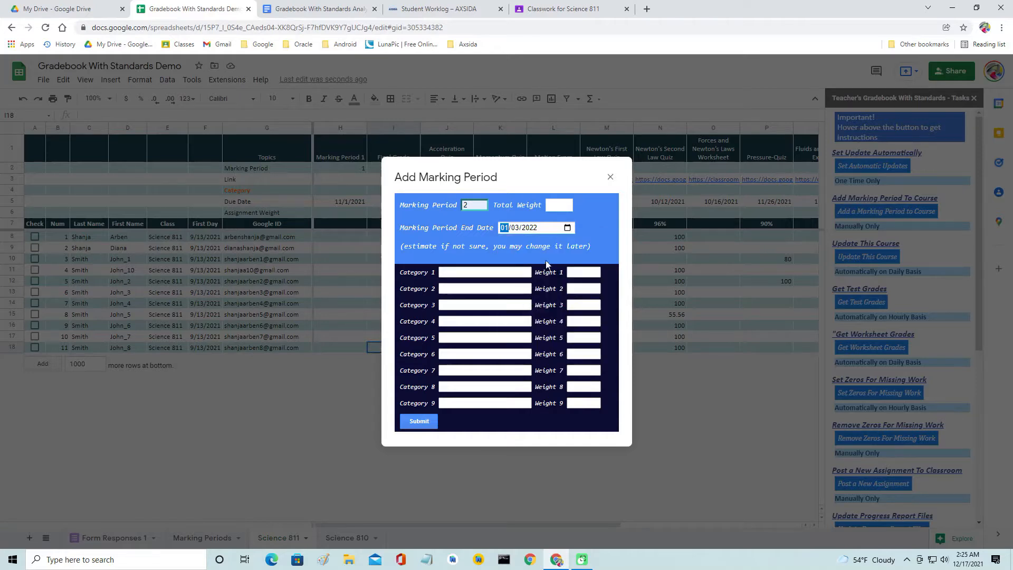
Fill in marking period 2's first five categories as Exam, Quiz, Worksheet, Project and Diagnostic
{"action": "left_click", "coordinate": [489, 274]}
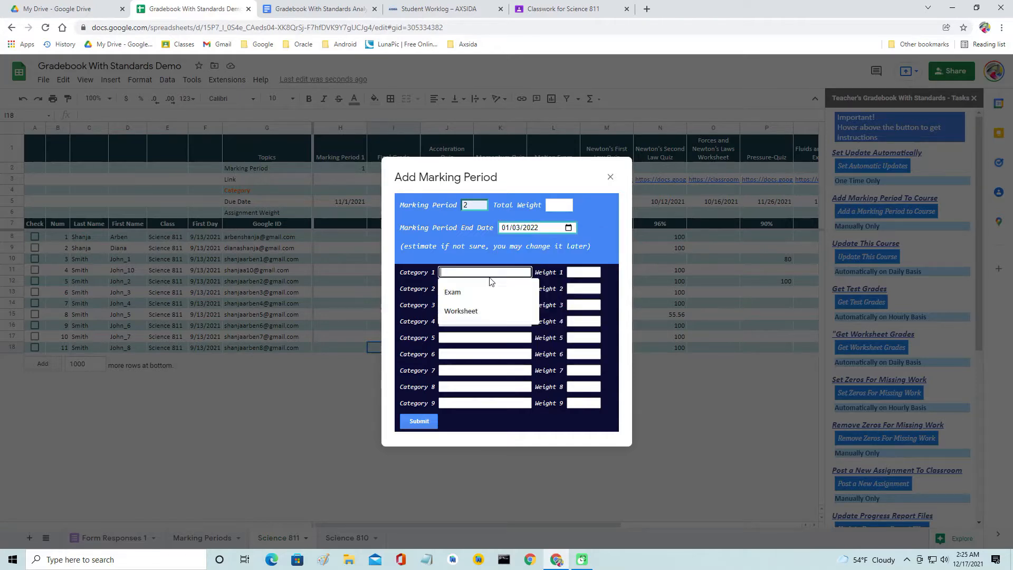
{"action": "left_click", "coordinate": [488, 293]}
{"action": "left_click", "coordinate": [488, 289]}
{"action": "left_click", "coordinate": [489, 308]}
{"action": "left_click", "coordinate": [489, 305]}
{"action": "left_click", "coordinate": [489, 324]}
{"action": "left_click", "coordinate": [488, 321]}
{"action": "left_click", "coordinate": [487, 340]}
{"action": "left_click", "coordinate": [487, 336]}
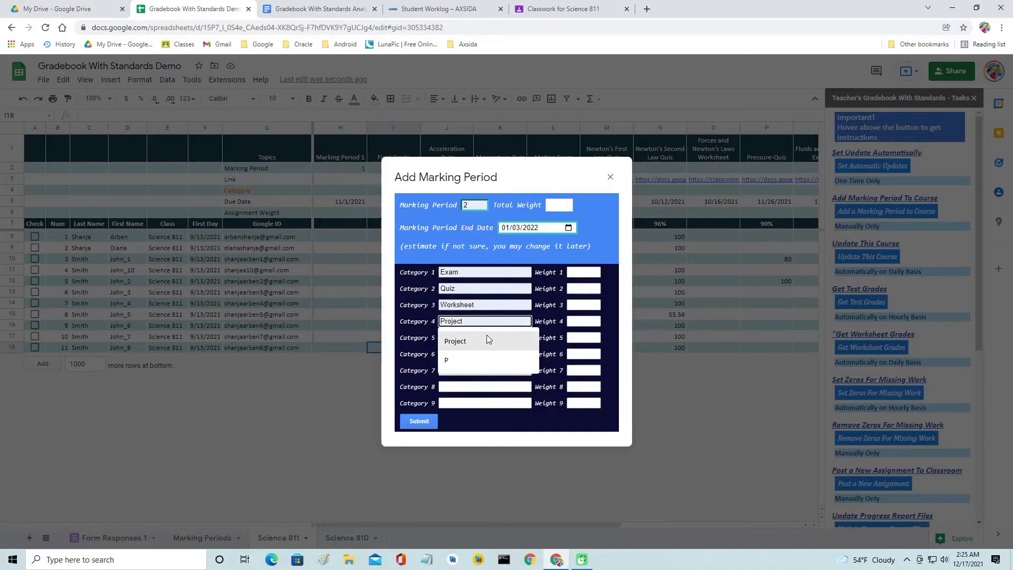
{"action": "left_click", "coordinate": [491, 355]}
Set marking period 2's weights to Exam 30, Quiz 25, Worksheet 30, Project 15 and Diagnostic 0, and submit it
{"action": "left_click", "coordinate": [583, 271]}
{"action": "left_click", "coordinate": [583, 290]}
{"action": "left_click", "coordinate": [575, 289]}
{"action": "left_click", "coordinate": [579, 305]}
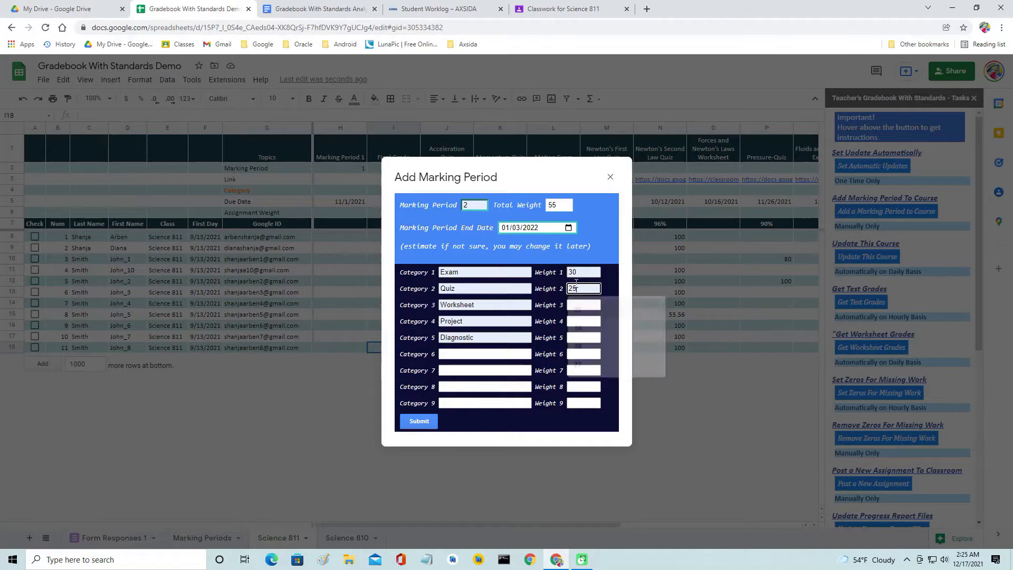
{"action": "left_click", "coordinate": [579, 305]}
{"action": "left_click", "coordinate": [580, 323]}
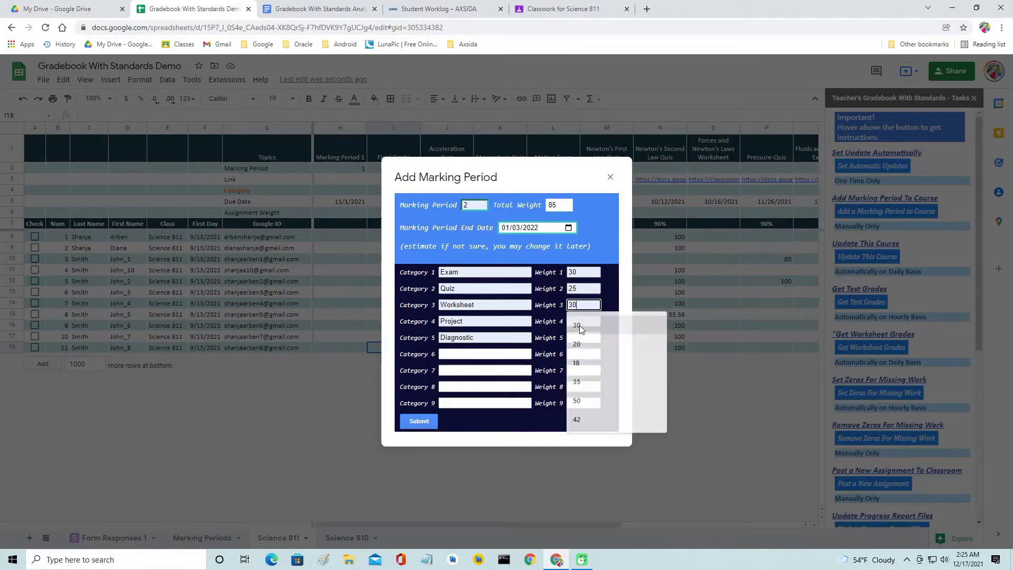
{"action": "left_click", "coordinate": [582, 316]}
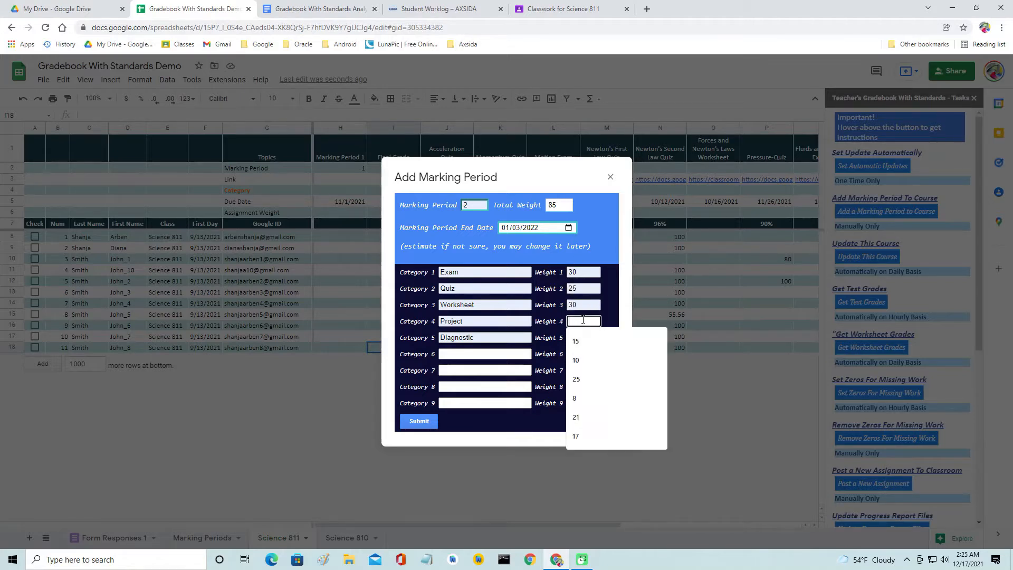
{"action": "left_click", "coordinate": [583, 339]}
{"action": "left_click", "coordinate": [584, 338]}
{"action": "type", "text": "0"}
{"action": "left_click", "coordinate": [419, 421]}
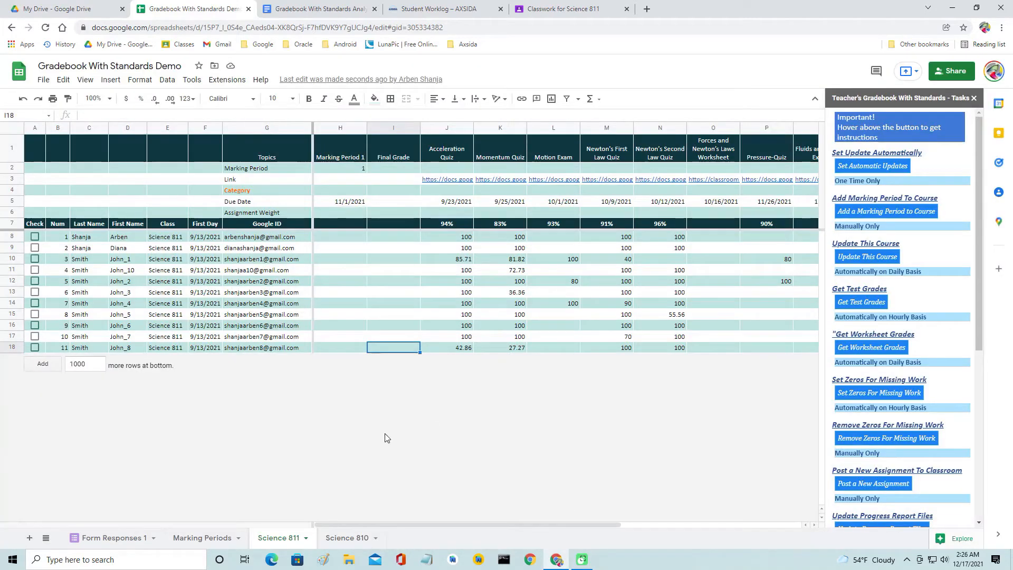
{"action": "double_click", "coordinate": [393, 202]}
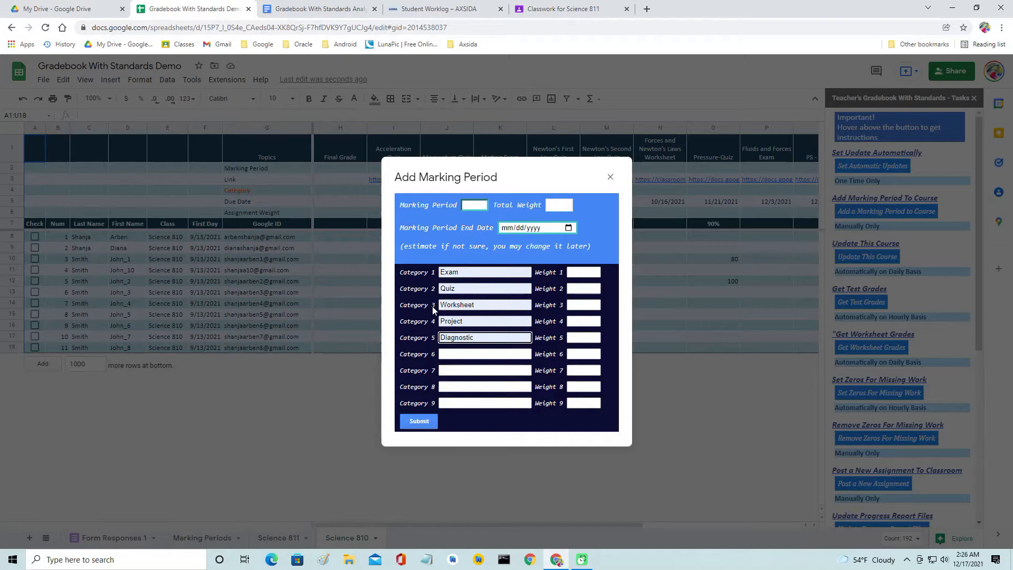
Add marking period 1 to Science 810 with end date 11/01/2021, submitting the five categories without weights
{"action": "left_click", "coordinate": [419, 421]}
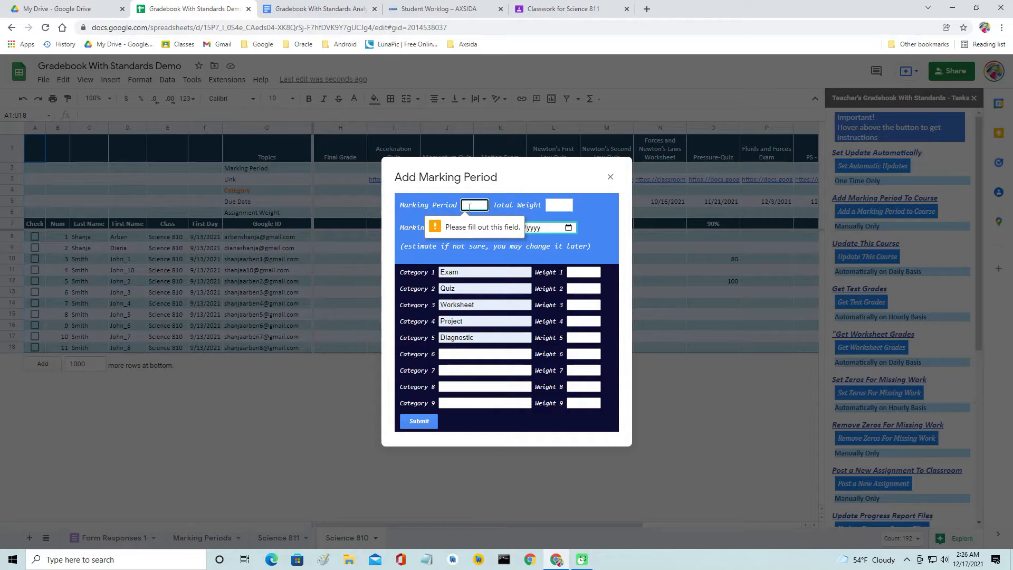
{"action": "type", "text": "1"}
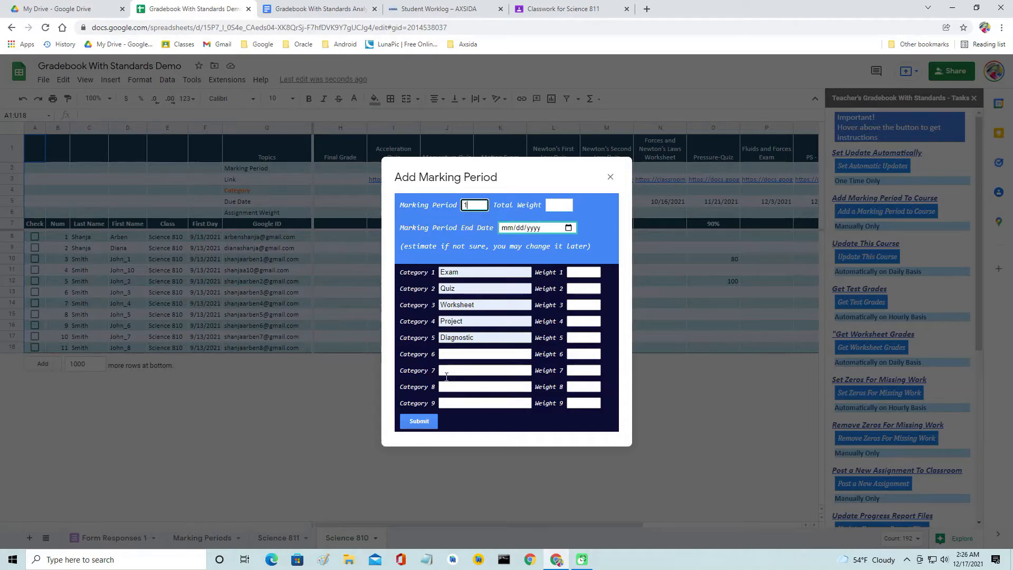
{"action": "left_click", "coordinate": [432, 419]}
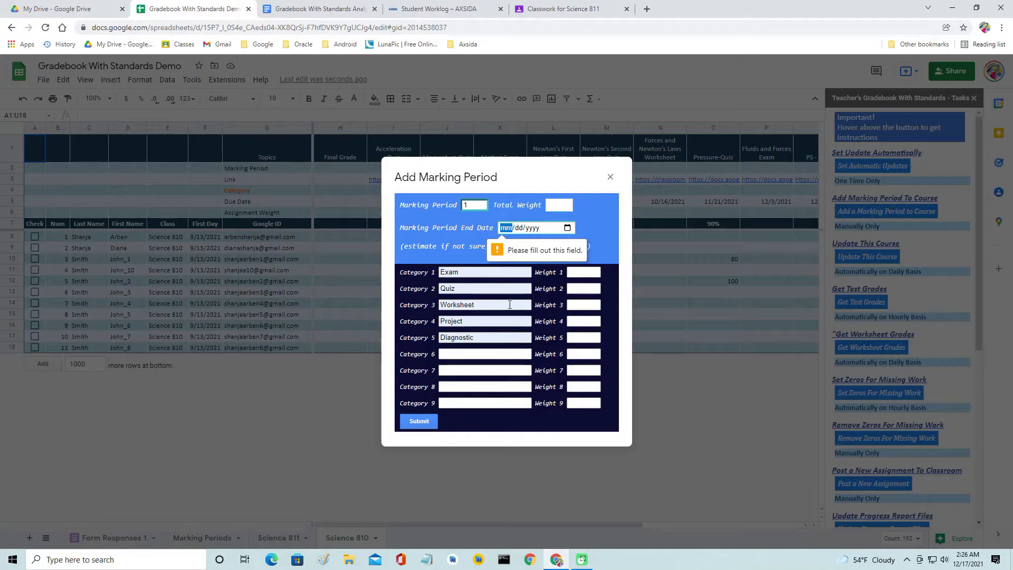
{"action": "left_click", "coordinate": [568, 228]}
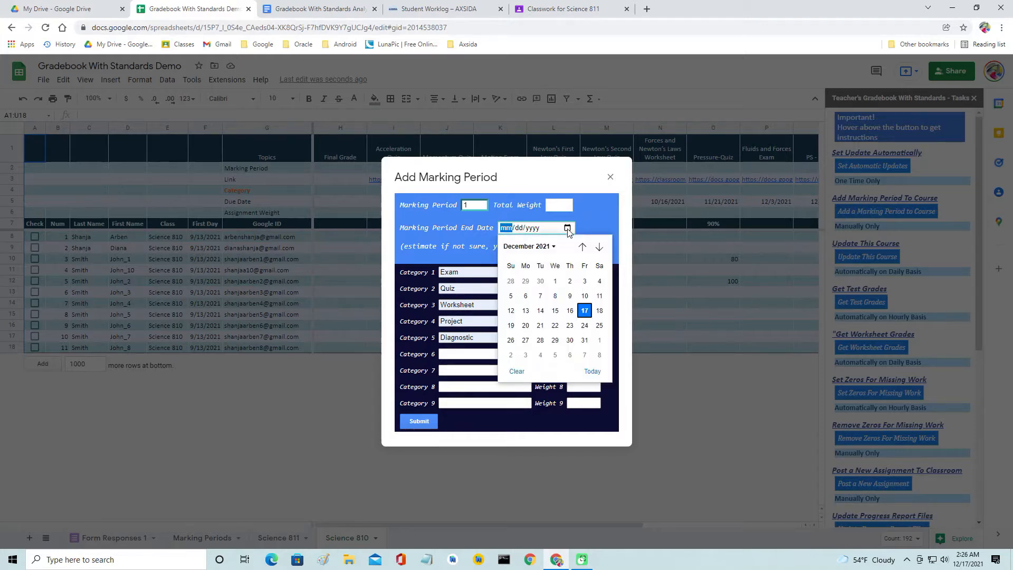
{"action": "left_click", "coordinate": [583, 248]}
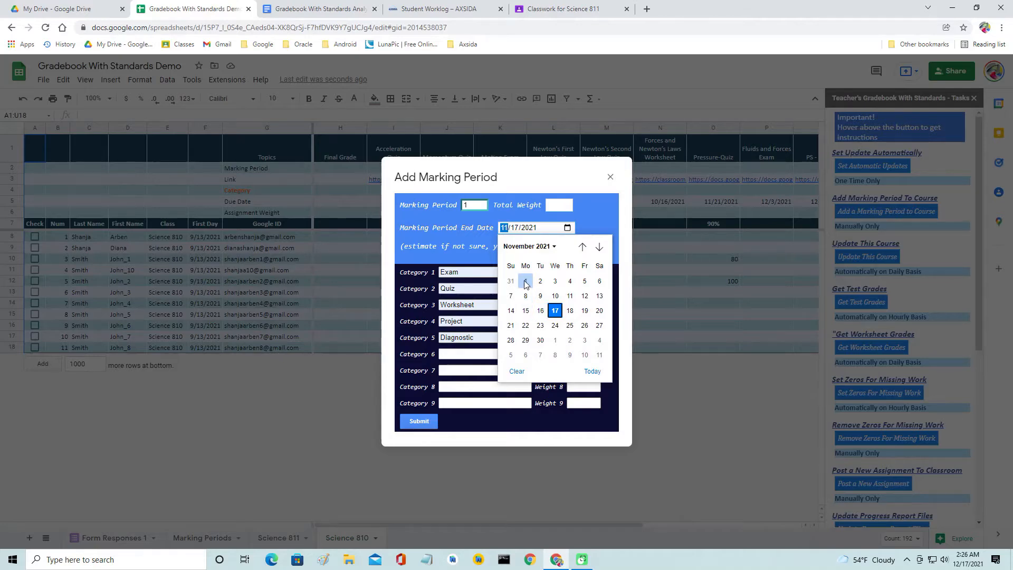
{"action": "left_click", "coordinate": [526, 283]}
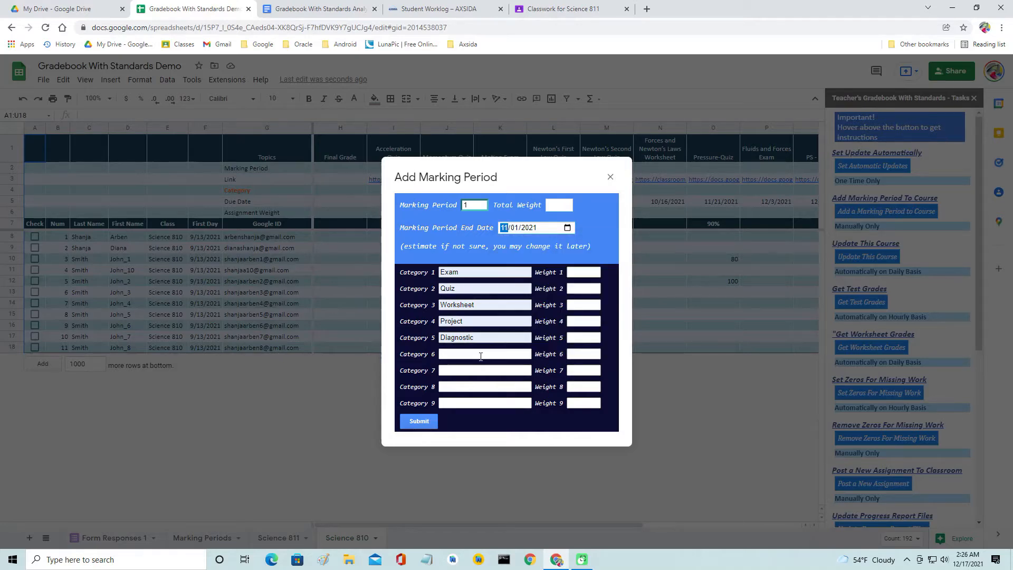
{"action": "left_click", "coordinate": [425, 421]}
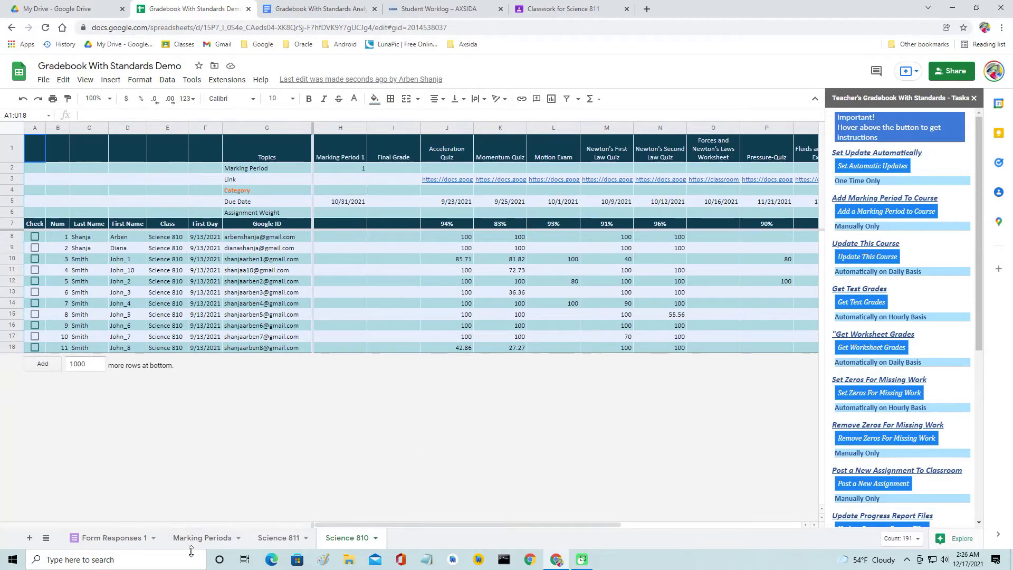
Enter Science 810's marking period 1 weights in the Marking Periods sheet: Exam 30, Quiz 25, Worksheet 20, Project 25 and Diagnostic 0
{"action": "left_click", "coordinate": [201, 538]}
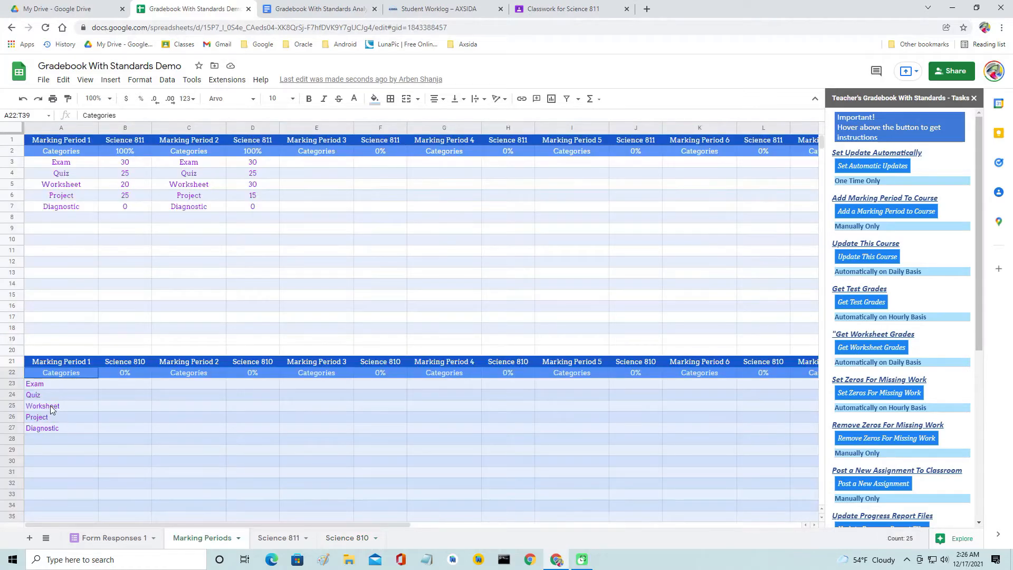
{"action": "left_click", "coordinate": [129, 384]}
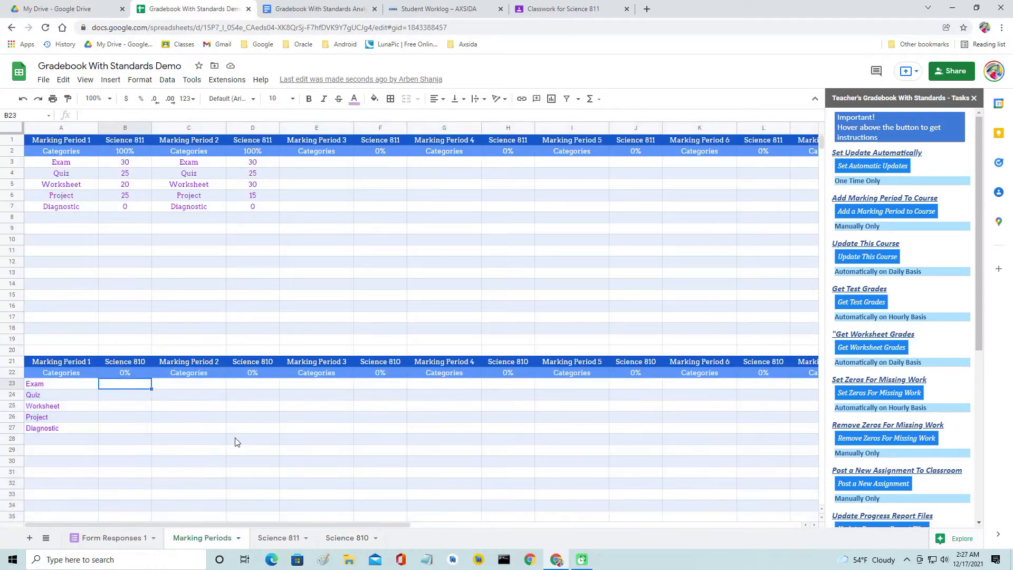
{"action": "type", "text": "30"}
{"action": "key", "text": "Return"}
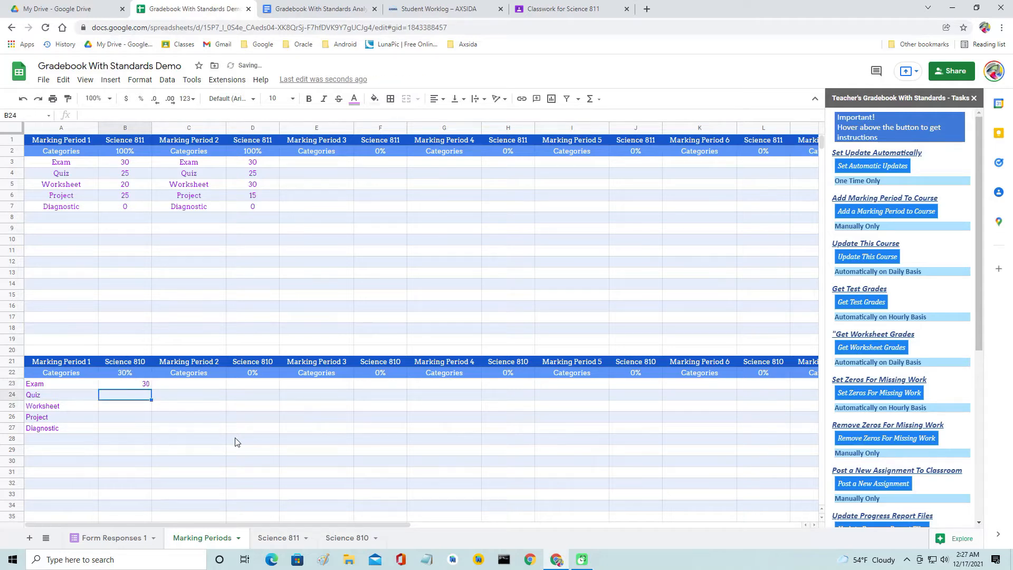
{"action": "type", "text": "25"}
{"action": "key", "text": "Return"}
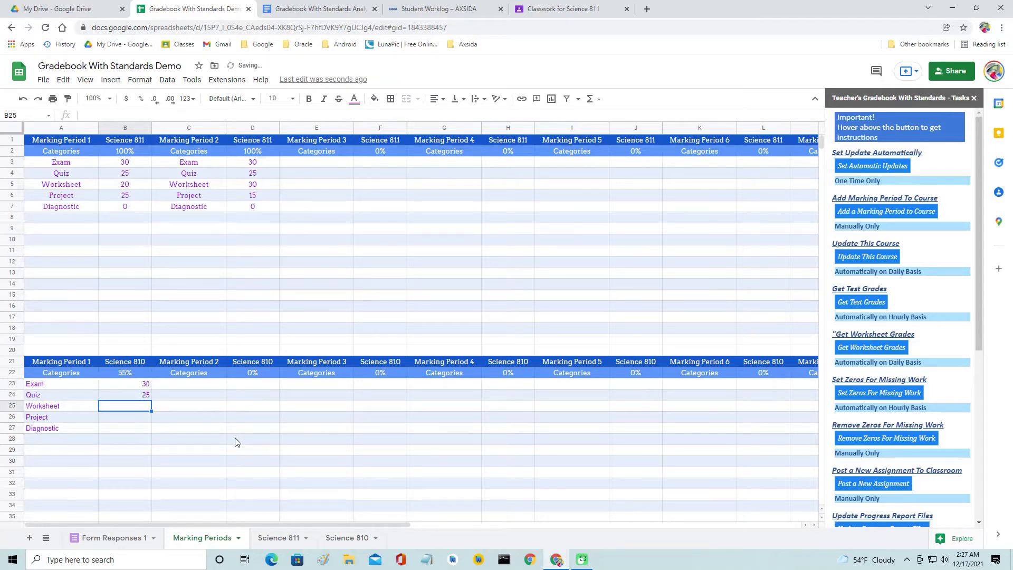
{"action": "type", "text": "20"}
{"action": "key", "text": "Return"}
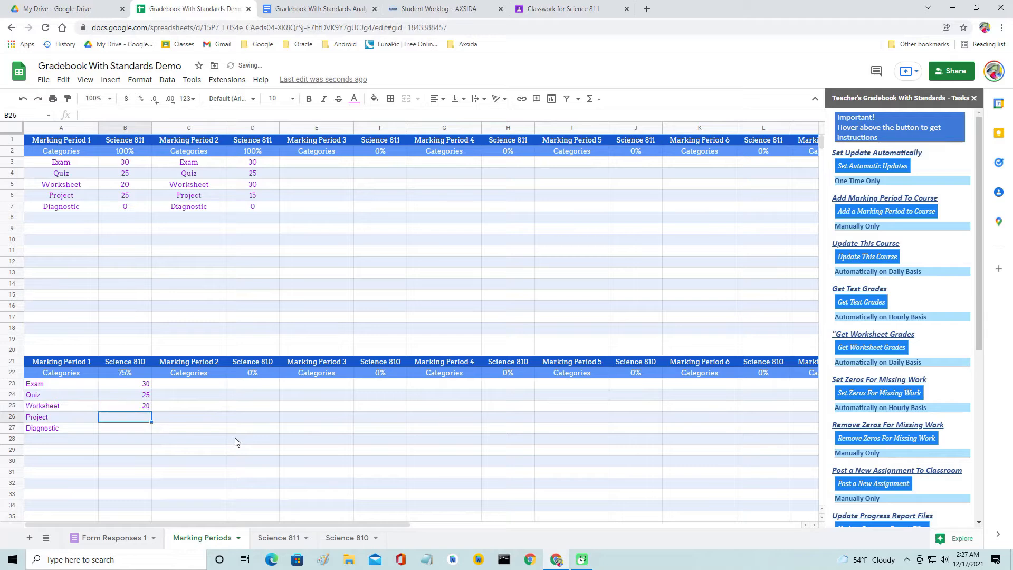
{"action": "type", "text": "25"}
{"action": "key", "text": "Return"}
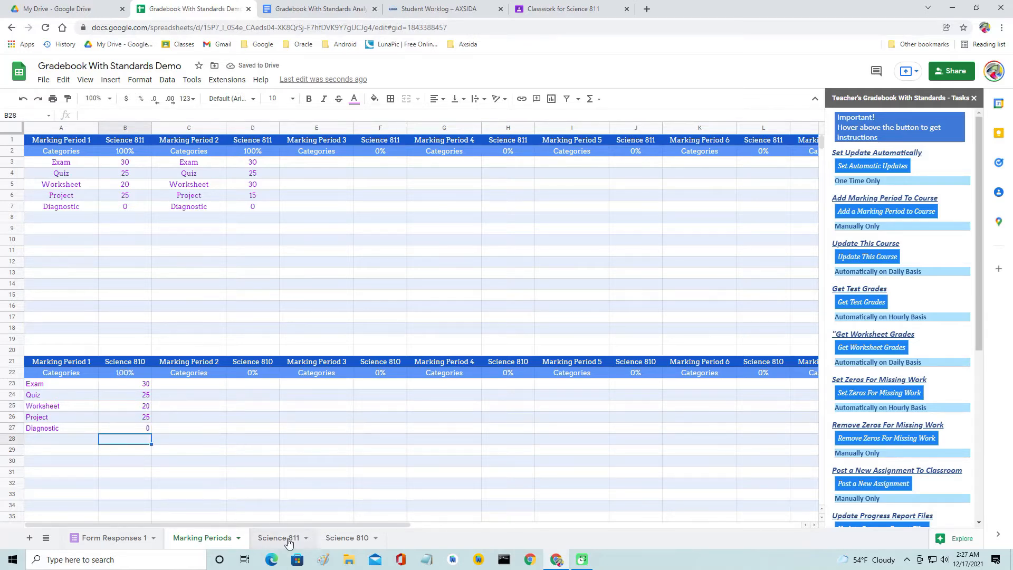
Start adding another marking period to Science 810, with marking period number 2 and end date 01/03/2022
{"action": "left_click", "coordinate": [345, 537]}
{"action": "mouse_move", "coordinate": [877, 272]}
{"action": "left_click", "coordinate": [878, 211]}
{"action": "left_click", "coordinate": [475, 205]}
{"action": "type", "text": "2"}
{"action": "left_click", "coordinate": [568, 228]}
{"action": "left_click", "coordinate": [598, 248]}
{"action": "left_click", "coordinate": [530, 298]}
Fill in marking period 2 with Exam 30, Quiz 25, Worksheet 30, Project 15 and Diagnostic 0, and submit it
{"action": "left_click", "coordinate": [509, 273]}
{"action": "left_click", "coordinate": [507, 288]}
{"action": "left_click", "coordinate": [499, 289]}
{"action": "left_click", "coordinate": [495, 306]}
{"action": "left_click", "coordinate": [492, 305]}
{"action": "left_click", "coordinate": [490, 323]}
{"action": "left_click", "coordinate": [491, 321]}
{"action": "left_click", "coordinate": [489, 340]}
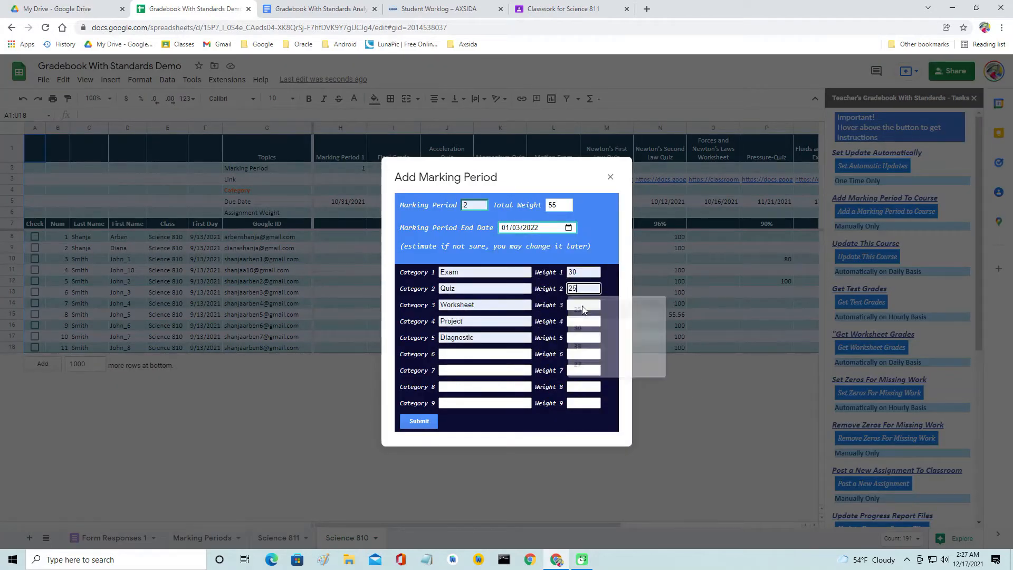
{"action": "left_click", "coordinate": [418, 421]}
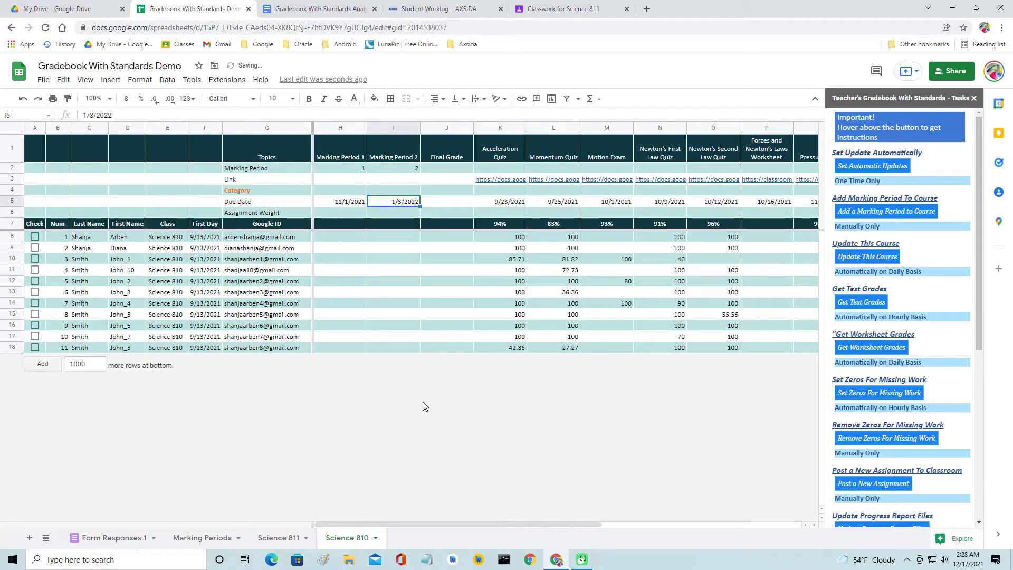
Update the Science 810 course, check the marking period assigned to each assignment, and close the add-on's task panel
{"action": "left_click_drag", "start_coordinate": [391, 524], "coordinate": [312, 542]}
{"action": "mouse_move", "coordinate": [844, 260]}
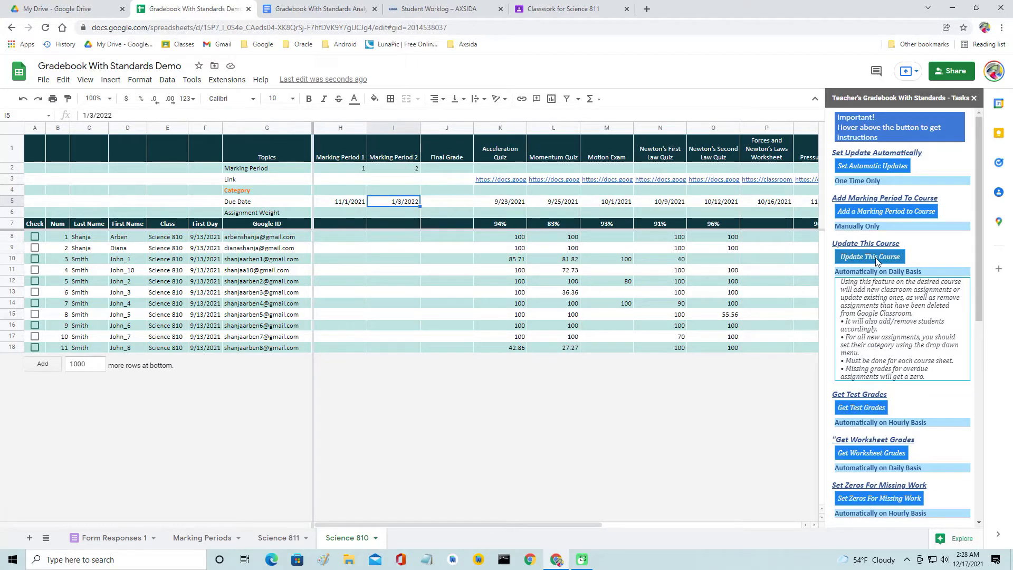
{"action": "left_click", "coordinate": [877, 261]}
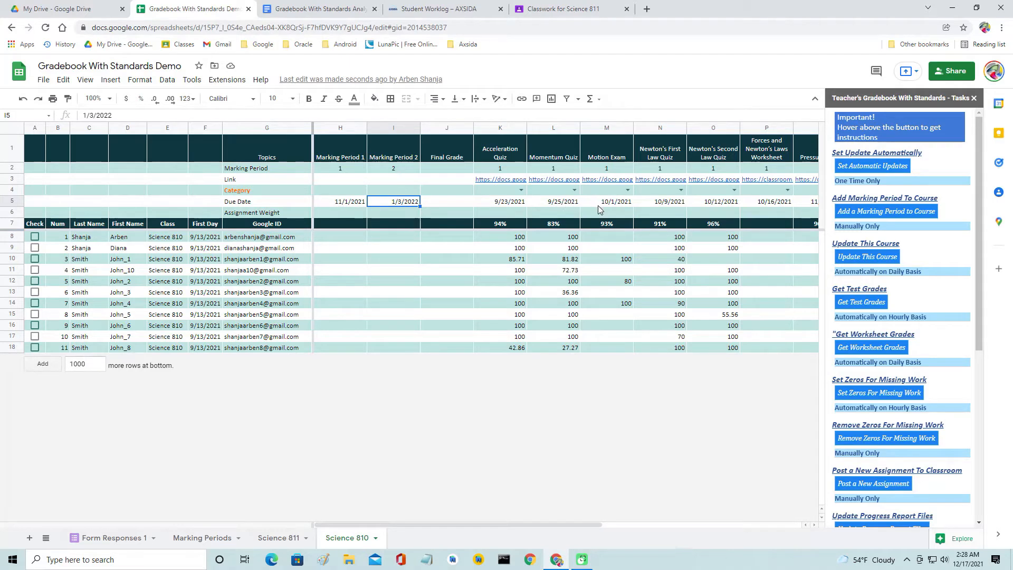
{"action": "left_click_drag", "start_coordinate": [487, 523], "coordinate": [612, 524]}
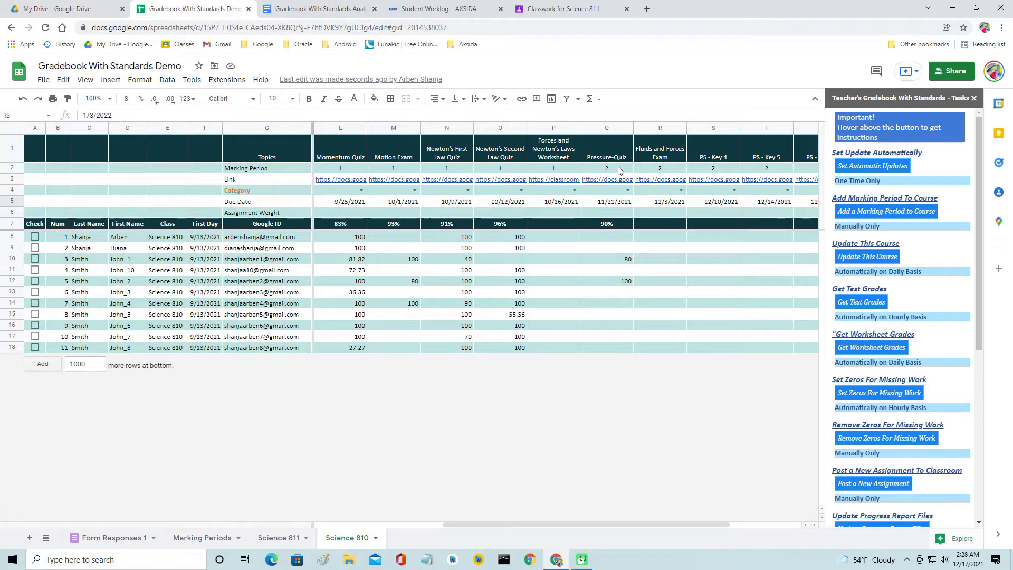
{"action": "left_click_drag", "start_coordinate": [625, 525], "coordinate": [514, 524]}
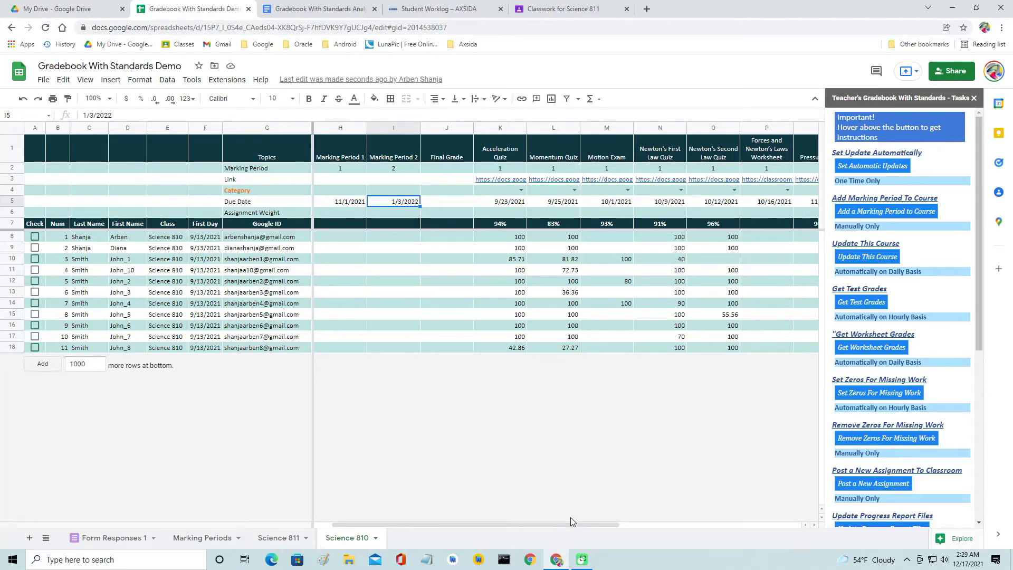
{"action": "left_click", "coordinate": [975, 99]}
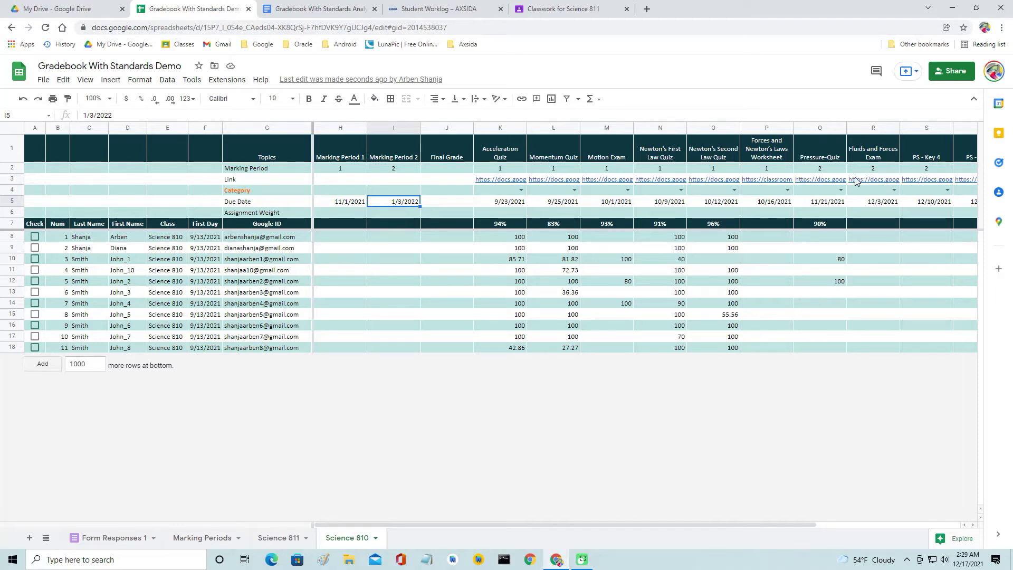
Compare the category choices for Acceleration Quiz with Science 810's categories in the Marking Periods sheet
{"action": "left_click", "coordinate": [521, 189]}
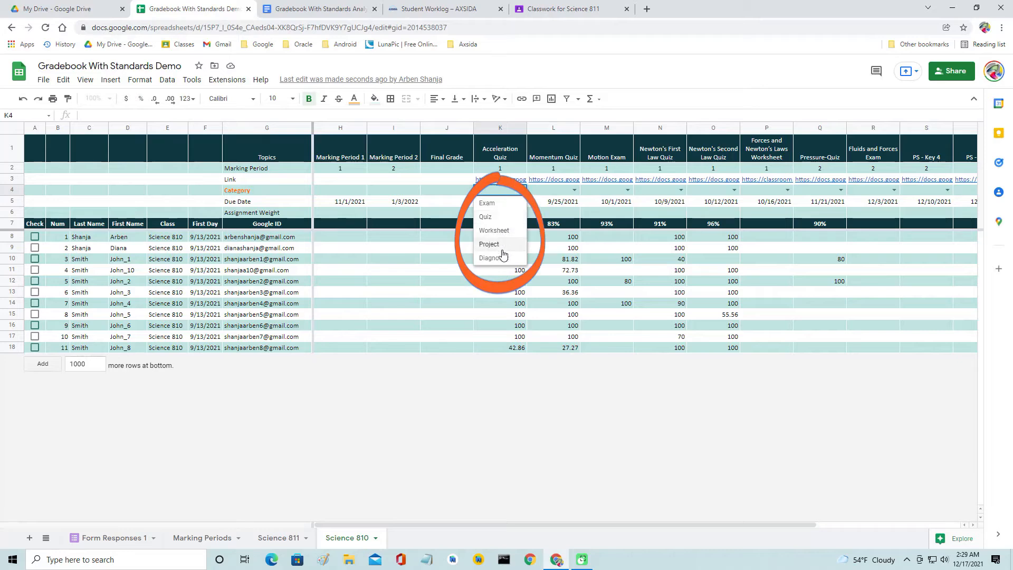
{"action": "left_click", "coordinate": [207, 538]}
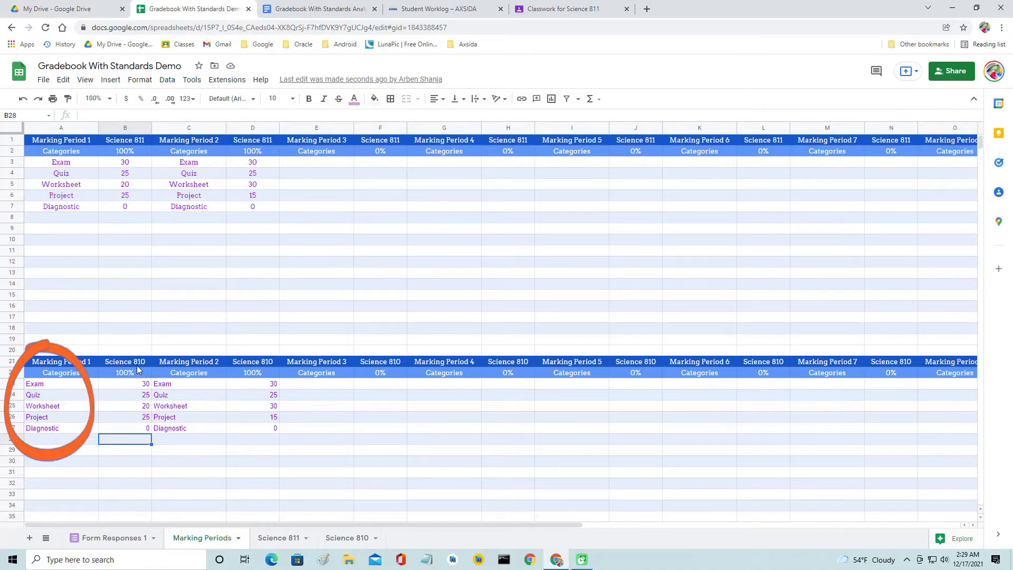
{"action": "left_click", "coordinate": [347, 537]}
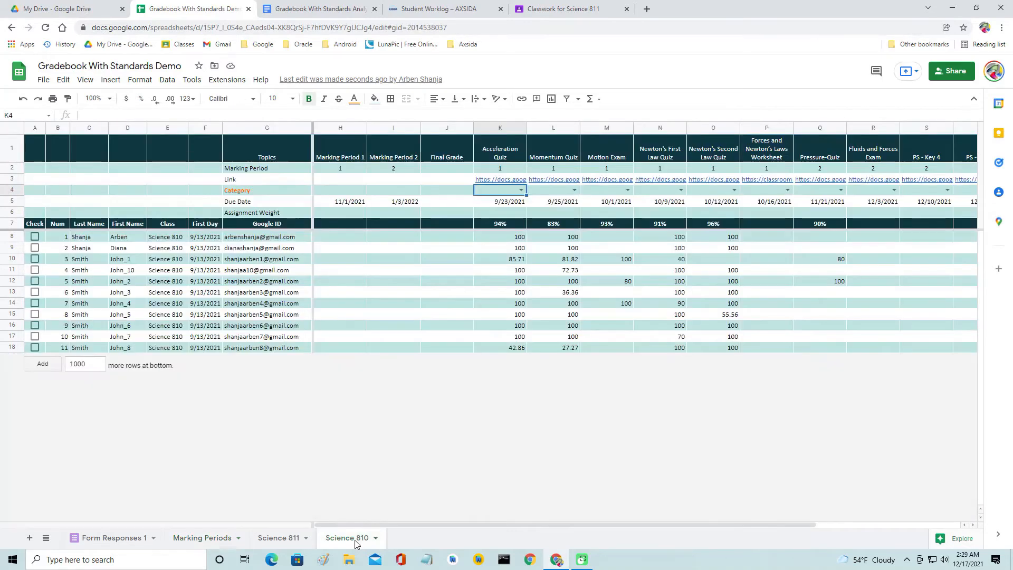
Set the Science 810 category of Acceleration Quiz and Momentum Quiz to Quiz, and of Motion Exam to Exam
{"action": "left_click", "coordinate": [522, 191]}
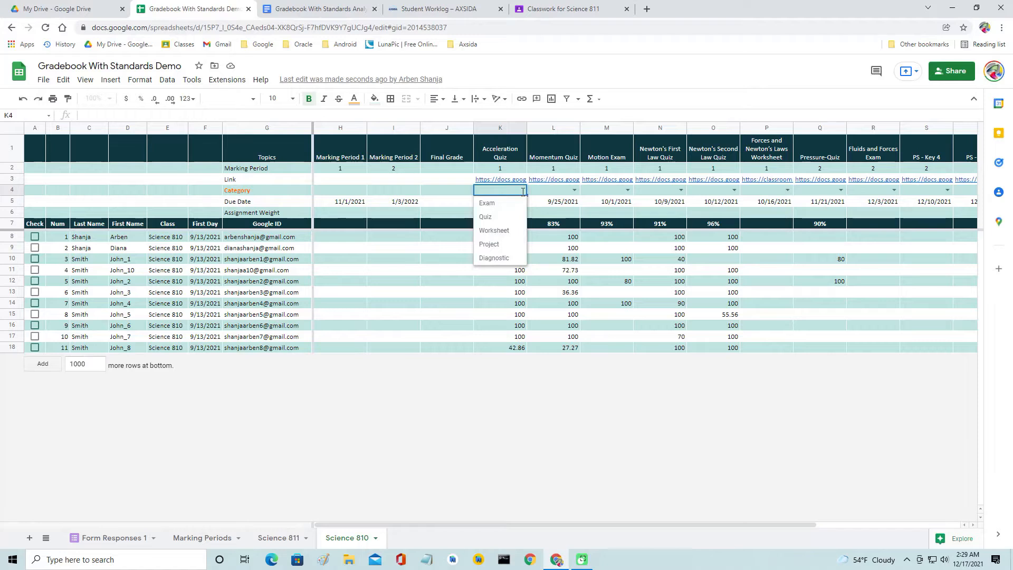
{"action": "left_click", "coordinate": [501, 217]}
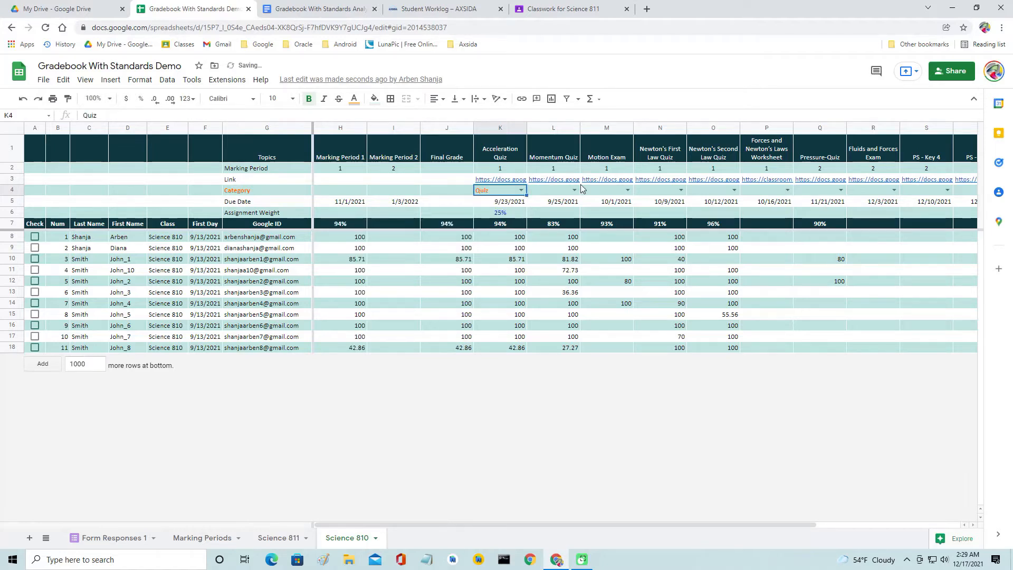
{"action": "left_click", "coordinate": [574, 191]}
{"action": "left_click", "coordinate": [567, 216]}
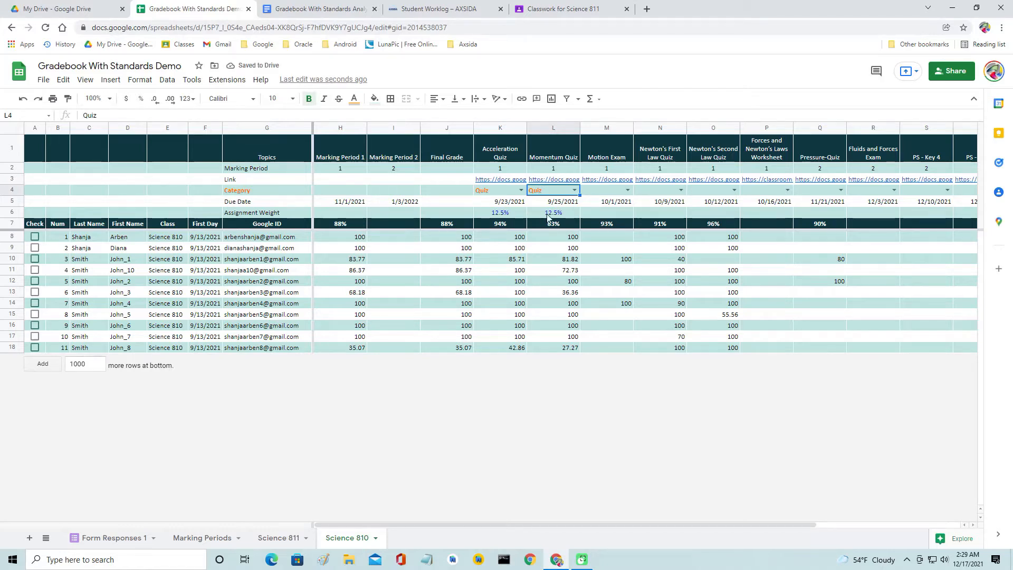
{"action": "left_click", "coordinate": [627, 190]}
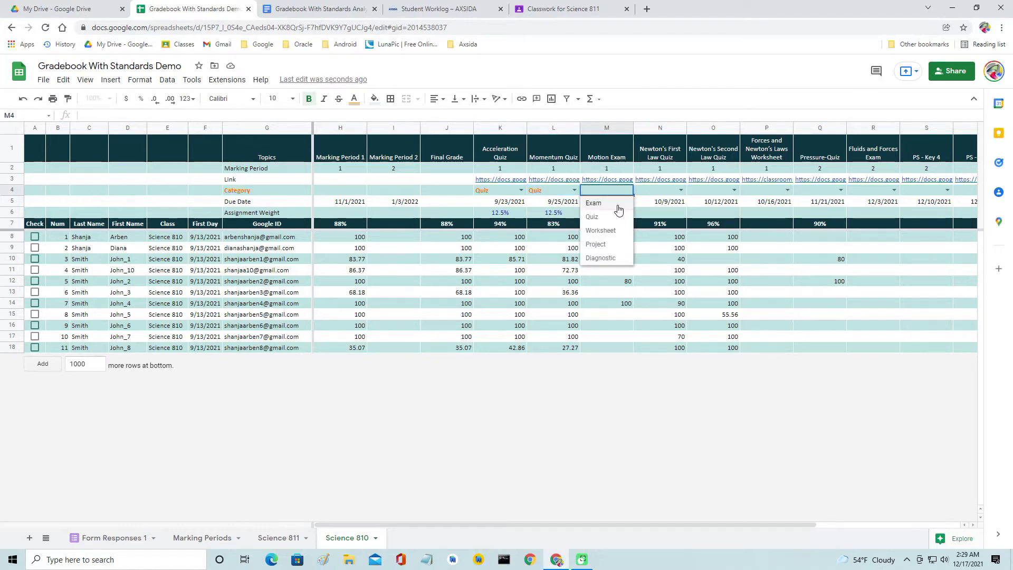
{"action": "left_click", "coordinate": [619, 210]}
Categorize Newton's First and Second Law Quizzes as Quiz, and Forces and Newton's Laws Worksheet as Worksheet
{"action": "left_click", "coordinate": [681, 190]}
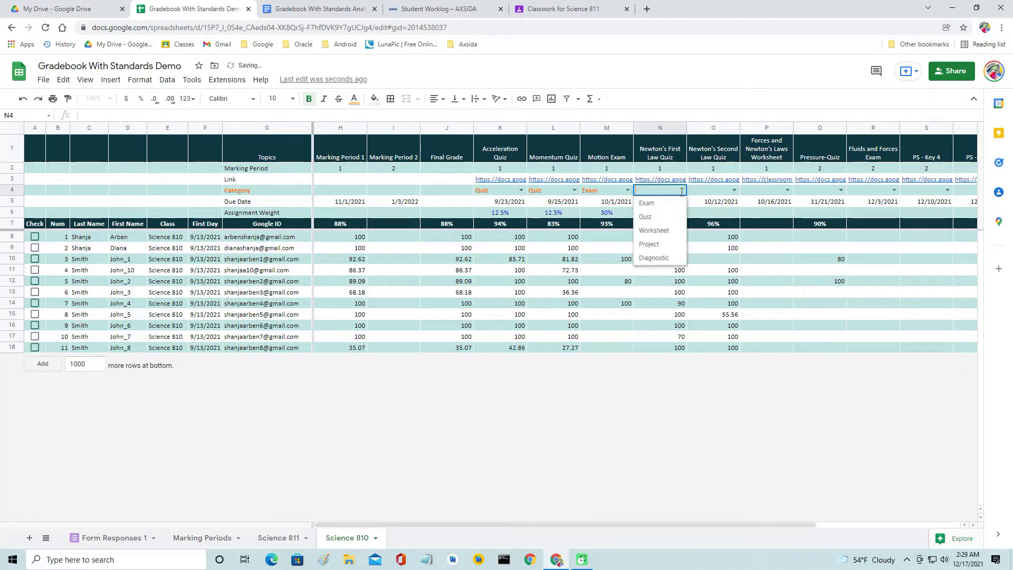
{"action": "left_click", "coordinate": [673, 222]}
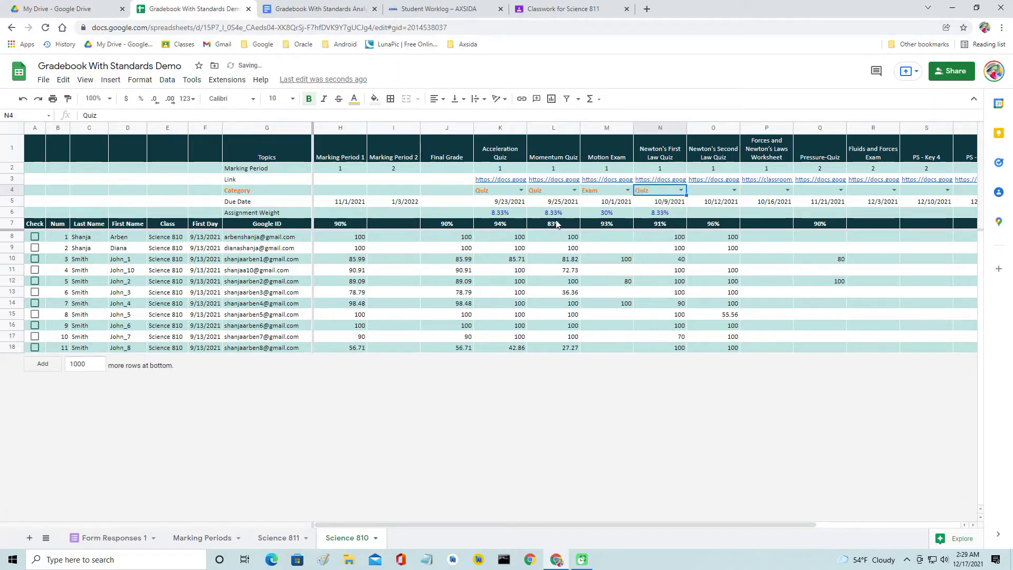
{"action": "left_click", "coordinate": [734, 190]}
{"action": "left_click", "coordinate": [727, 216]}
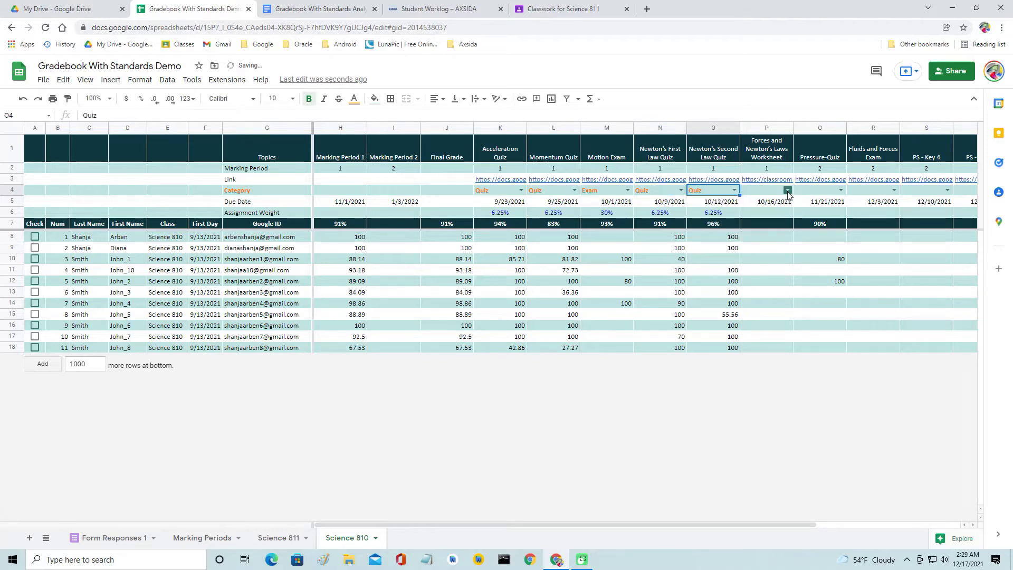
{"action": "left_click", "coordinate": [788, 190]}
{"action": "left_click", "coordinate": [776, 230]}
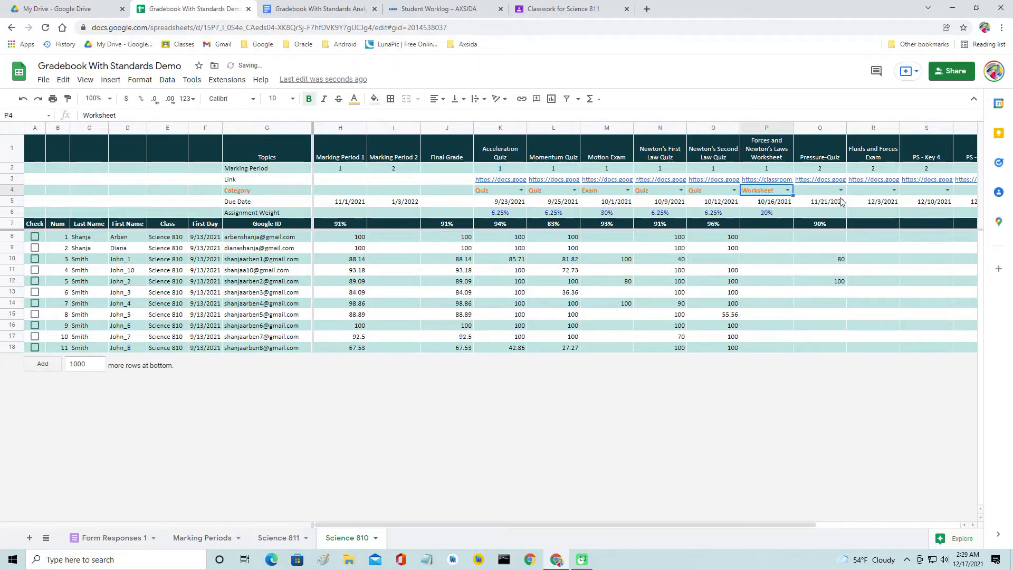
Set the category of Pressure-Quiz and PS - Key 4 to Quiz, and of Fluids and Forces Exam to Exam
{"action": "left_click", "coordinate": [841, 190]}
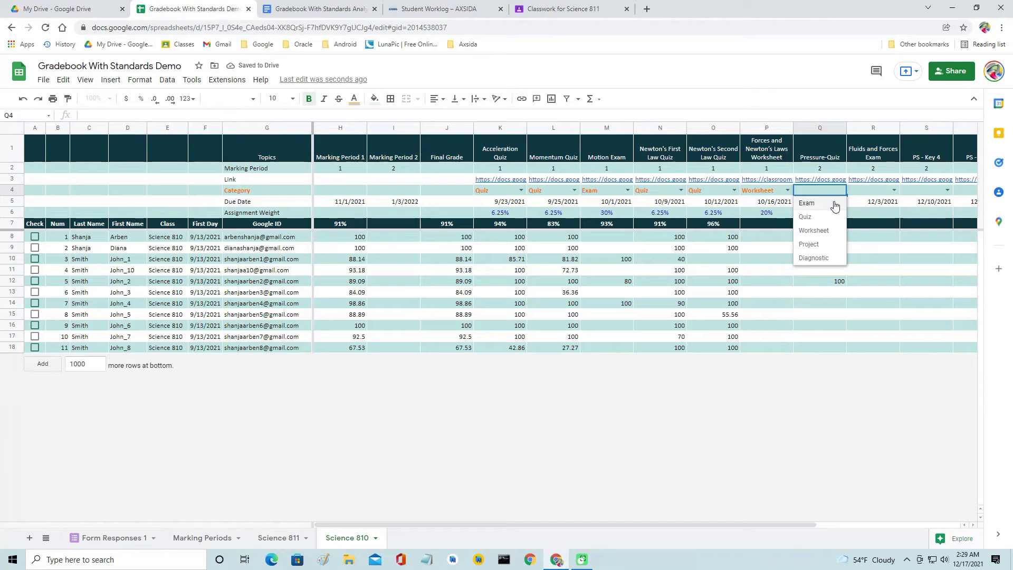
{"action": "left_click", "coordinate": [830, 218]}
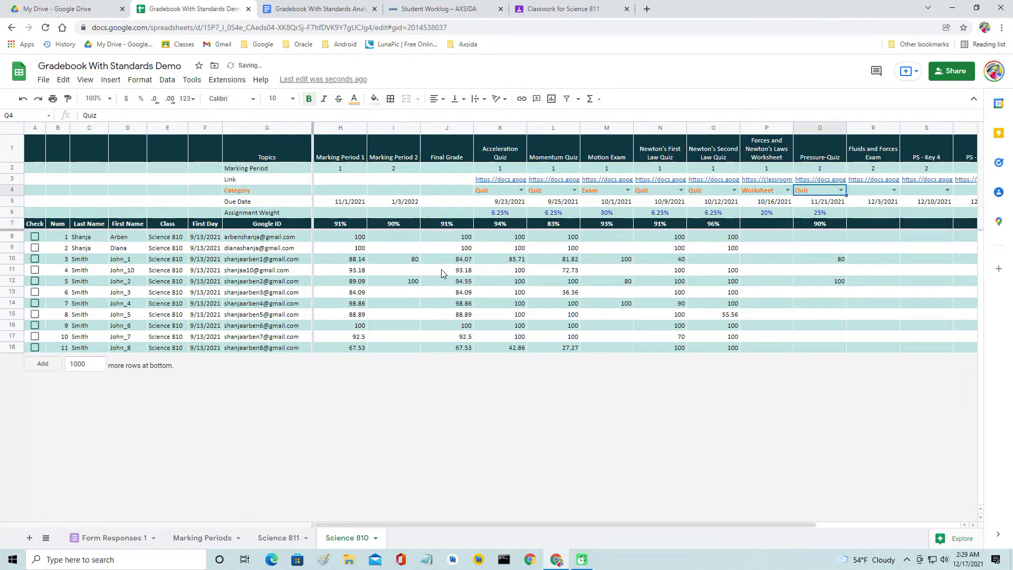
{"action": "left_click", "coordinate": [894, 191]}
{"action": "left_click", "coordinate": [878, 205]}
{"action": "left_click", "coordinate": [947, 190]}
{"action": "left_click", "coordinate": [944, 216]}
Set the category of the remaining Science 810 assignments, from PS - Key 5 onward, to Quiz
{"action": "scroll", "coordinate": [898, 217], "scroll_direction": "right", "scroll_amount": 4}
{"action": "left_click", "coordinate": [787, 190]}
{"action": "left_click", "coordinate": [781, 217]}
{"action": "left_click", "coordinate": [841, 190]}
{"action": "left_click", "coordinate": [893, 190]}
{"action": "left_click", "coordinate": [878, 216]}
{"action": "left_click", "coordinate": [947, 190]}
{"action": "left_click", "coordinate": [944, 217]}
{"action": "scroll", "coordinate": [742, 273], "scroll_direction": "left", "scroll_amount": 4}
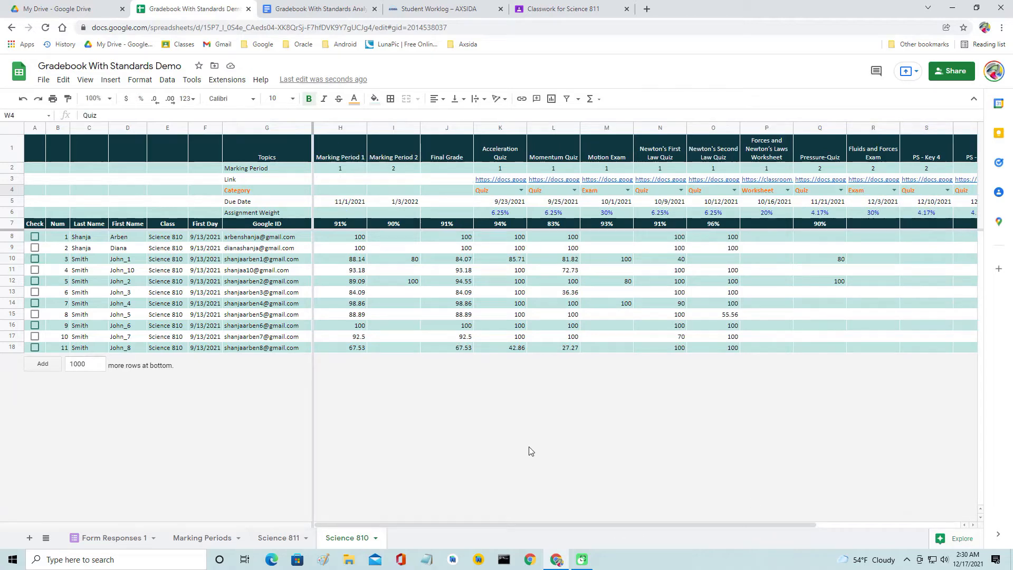
Run the Gradebook With Standards task Update This Course on the Science 811 sheet
{"action": "left_click", "coordinate": [278, 537]}
{"action": "left_click", "coordinate": [227, 80]}
{"action": "mouse_move", "coordinate": [285, 184]}
{"action": "mouse_move", "coordinate": [429, 205]}
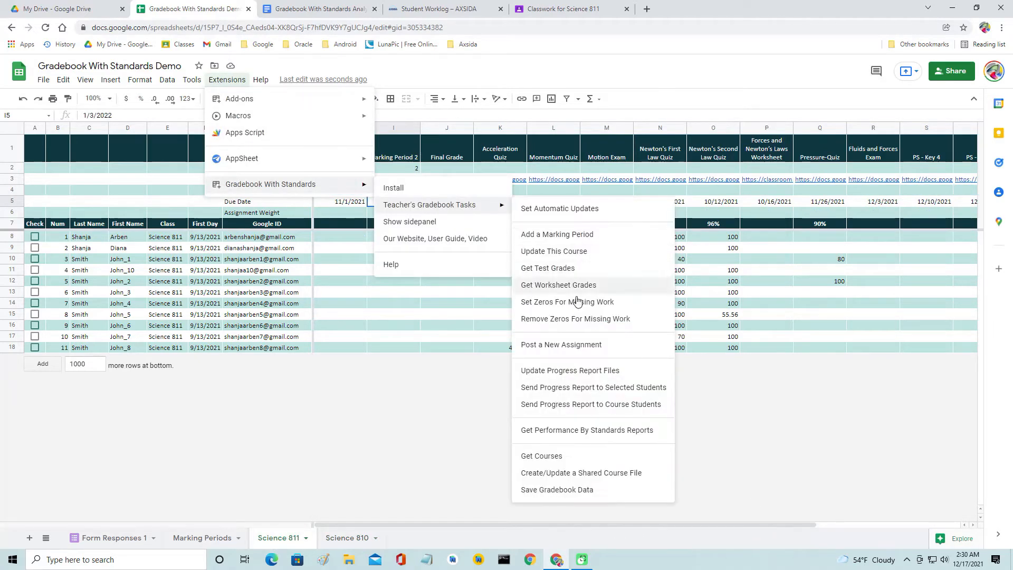
{"action": "left_click", "coordinate": [575, 326]}
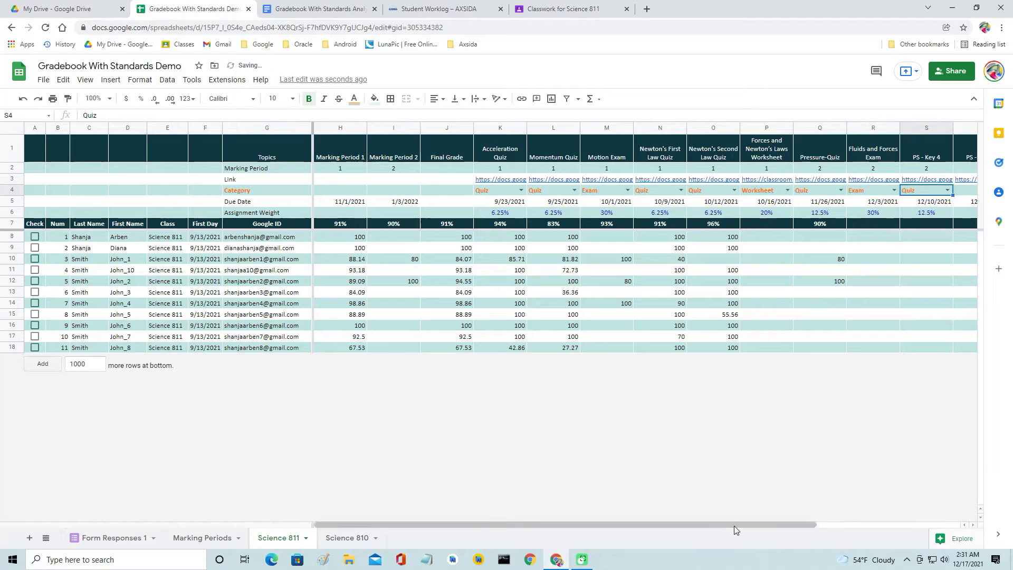
Show the add-on's side panel and get the worksheet grades for Science 811
{"action": "left_click", "coordinate": [227, 80]}
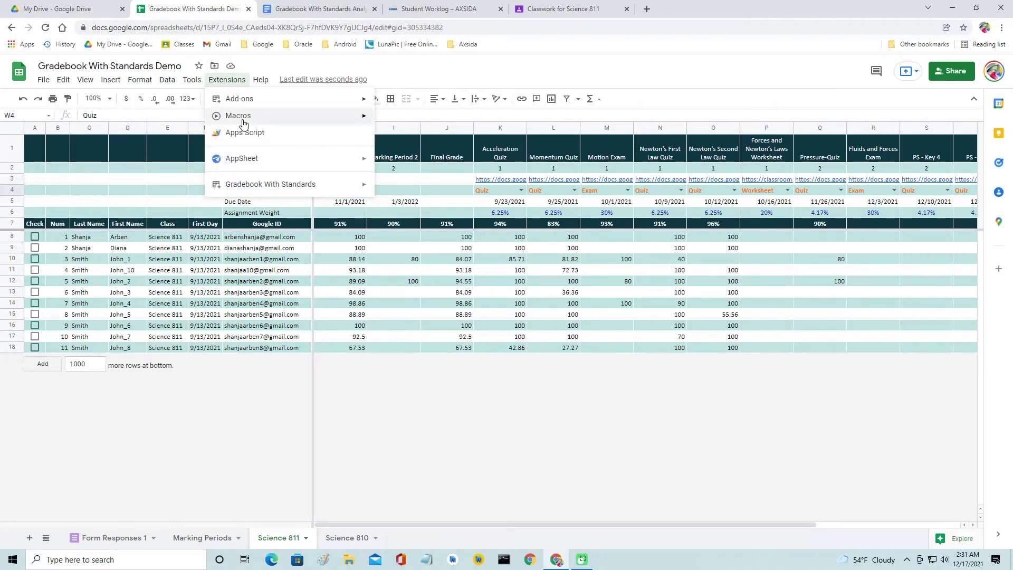
{"action": "mouse_move", "coordinate": [362, 185]}
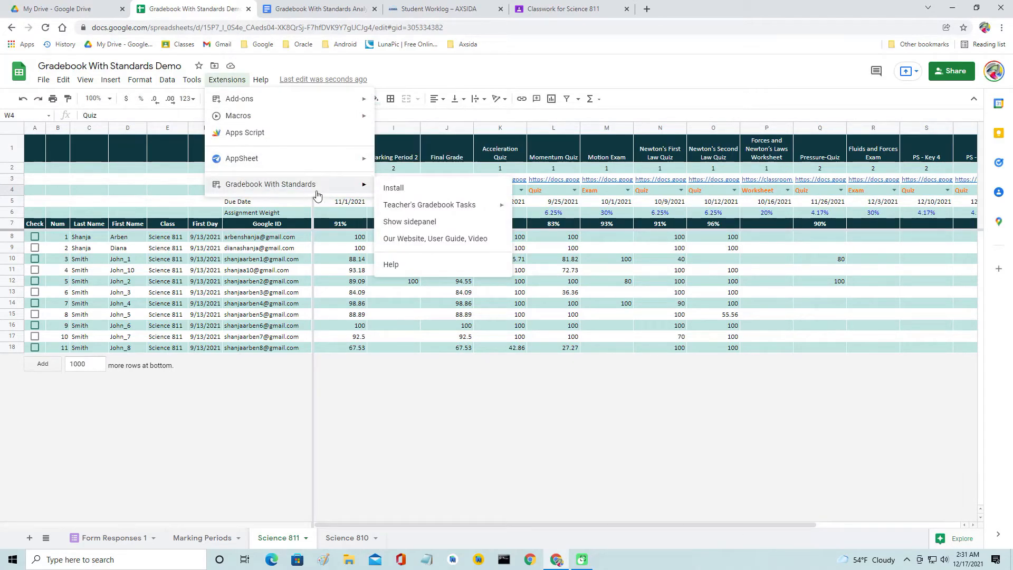
{"action": "left_click", "coordinate": [407, 224]}
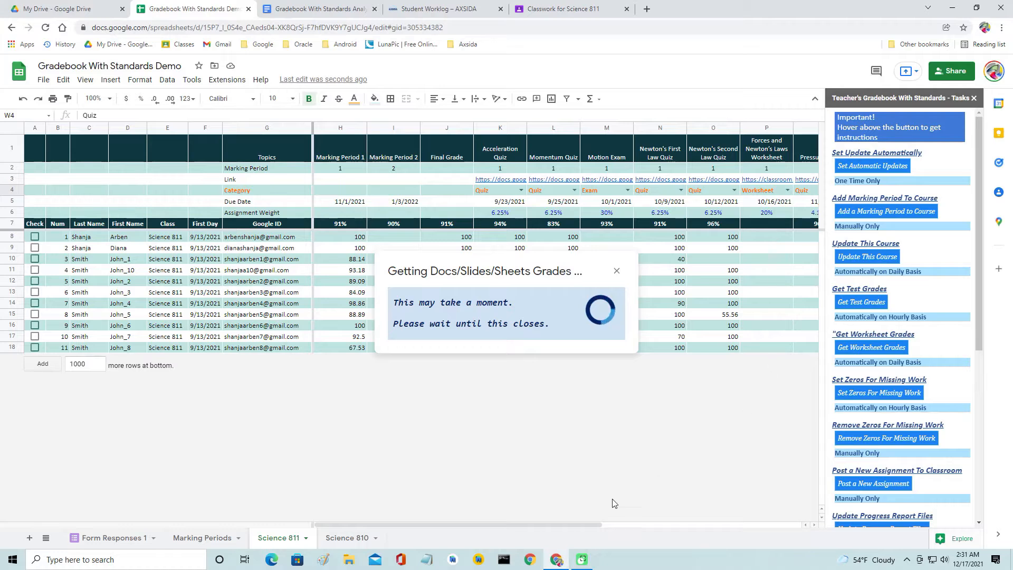
{"action": "left_click_drag", "start_coordinate": [579, 523], "coordinate": [628, 525]}
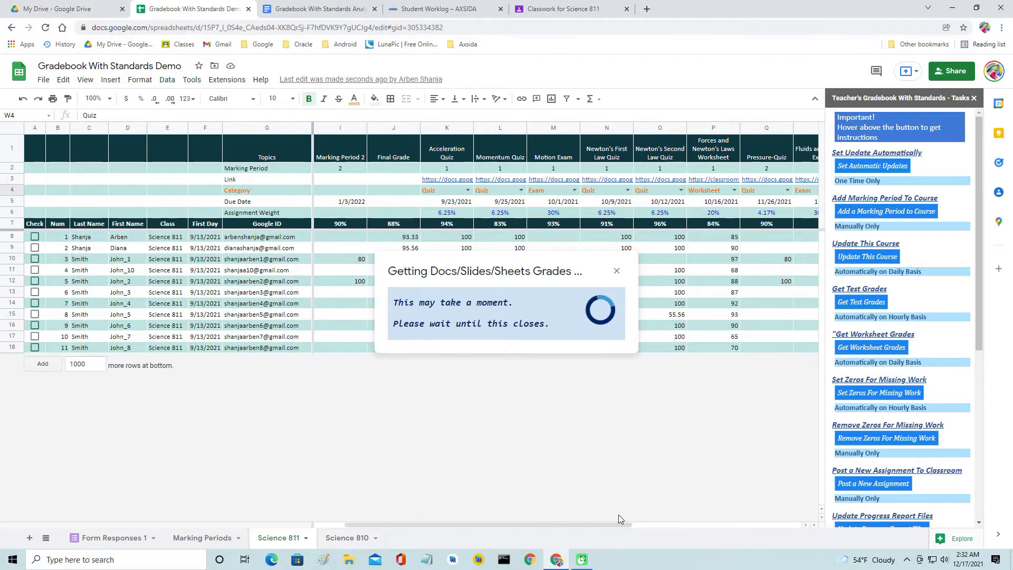
Get the worksheet grades for Science 810 and view the instructions for Get Test Grades
{"action": "left_click", "coordinate": [347, 539]}
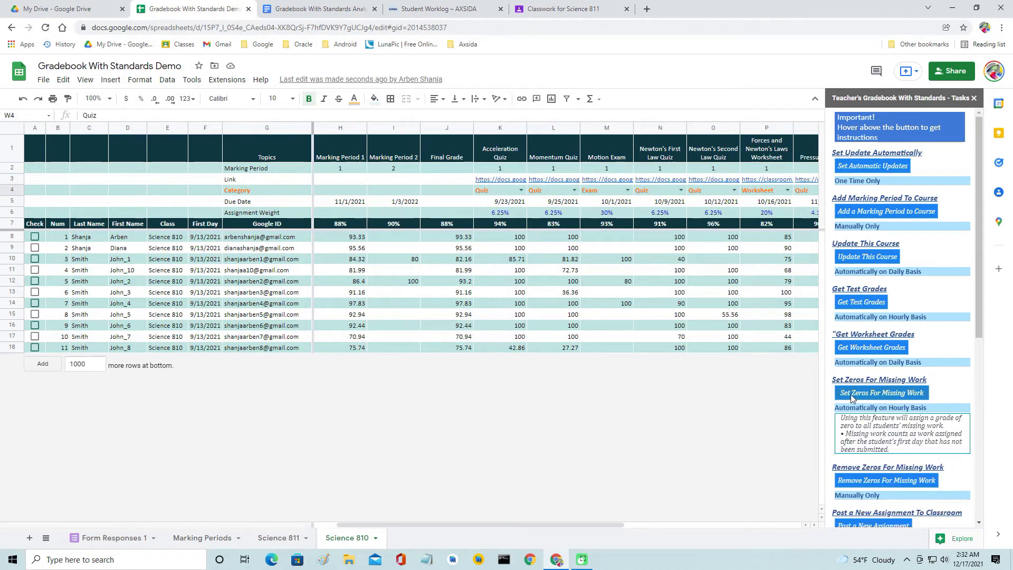
{"action": "mouse_move", "coordinate": [862, 305]}
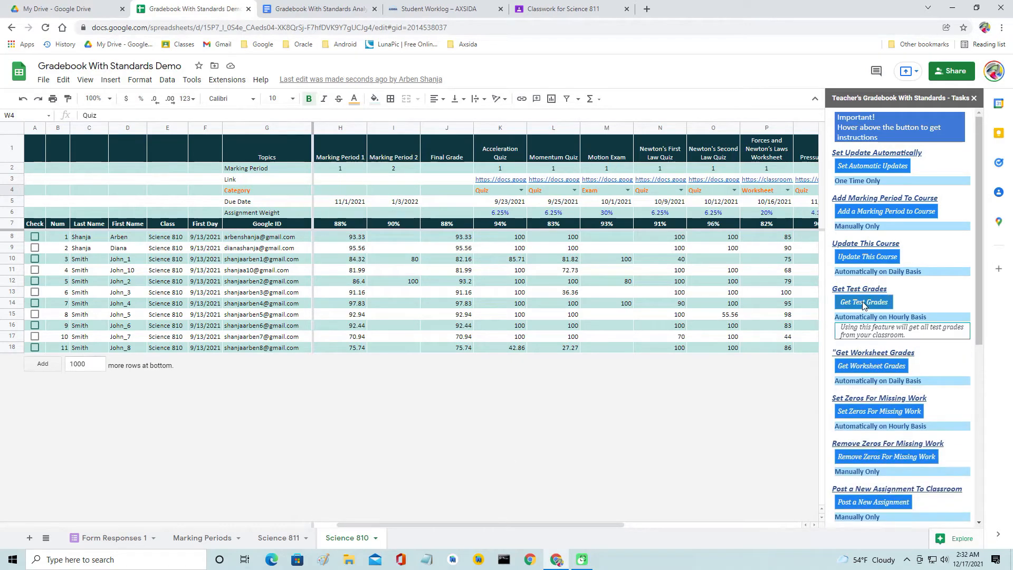
Get the test grades for Science 810, set zeros for missing work and review the assignment columns
{"action": "left_click", "coordinate": [855, 306]}
{"action": "mouse_move", "coordinate": [616, 524]}
{"action": "left_mouse_down"}
{"action": "mouse_move", "coordinate": [670, 525]}
{"action": "mouse_move", "coordinate": [615, 524]}
{"action": "left_mouse_up"}
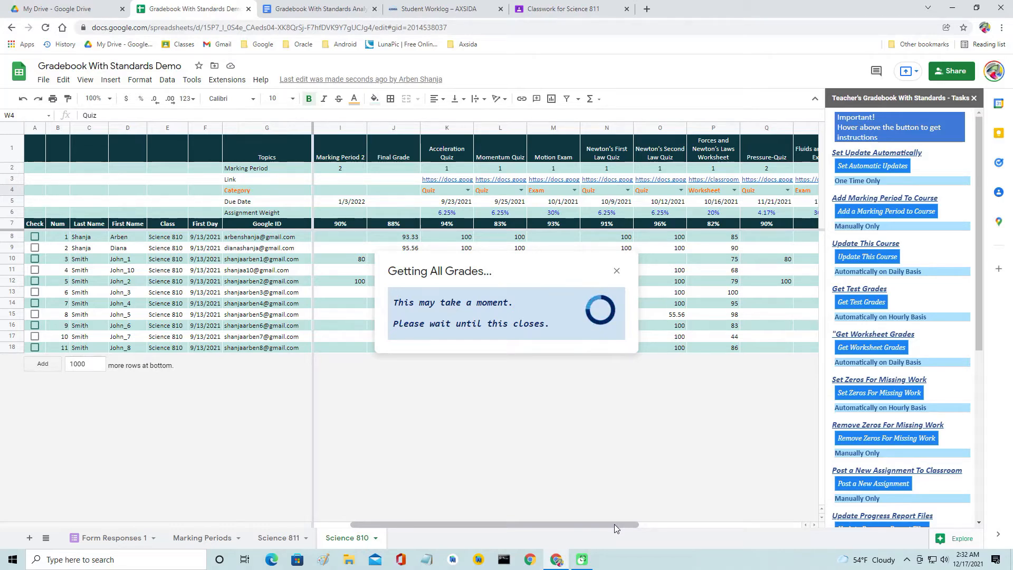
{"action": "left_click_drag", "start_coordinate": [614, 524], "coordinate": [524, 521]}
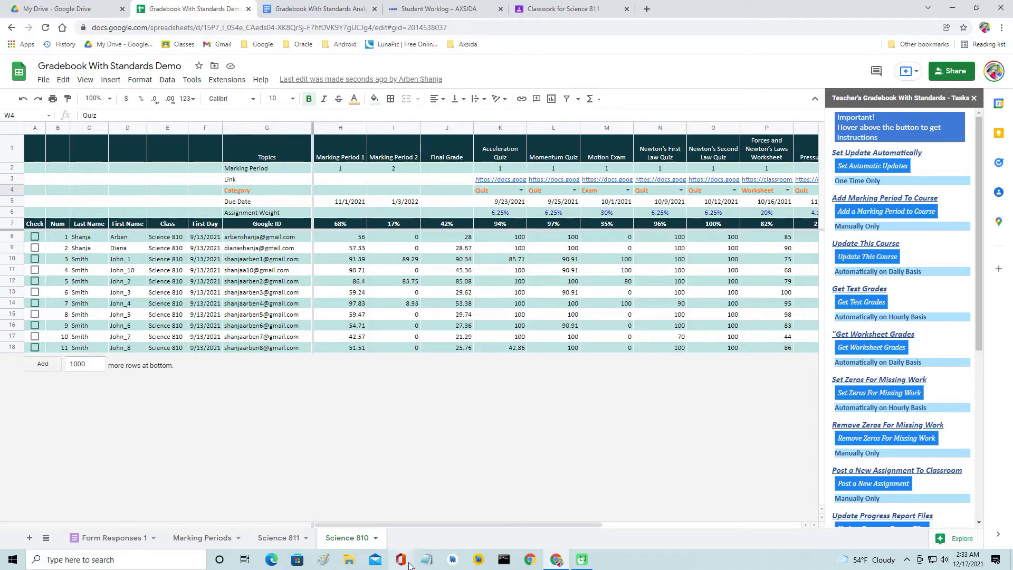
{"action": "left_click_drag", "start_coordinate": [416, 524], "coordinate": [622, 521]}
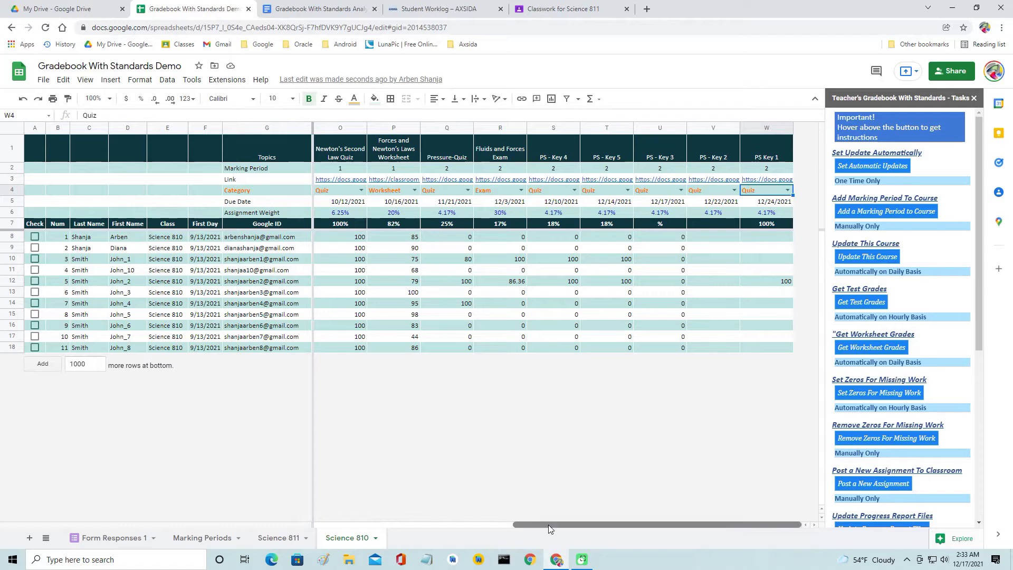
Remove the zeros for missing work from the Science 810 sheet and review the grades
{"action": "left_click", "coordinate": [849, 439]}
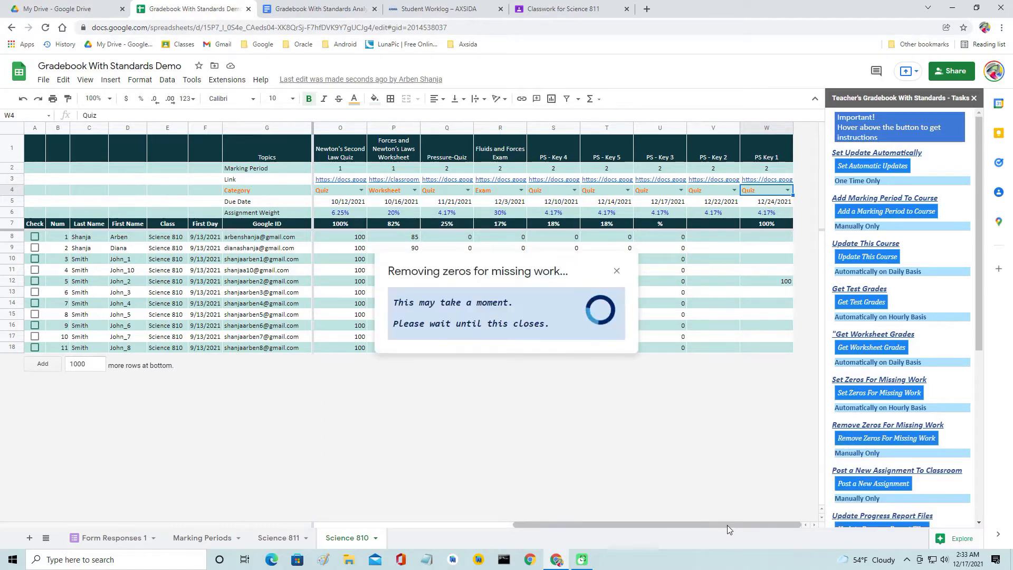
{"action": "left_click_drag", "start_coordinate": [727, 525], "coordinate": [531, 536]}
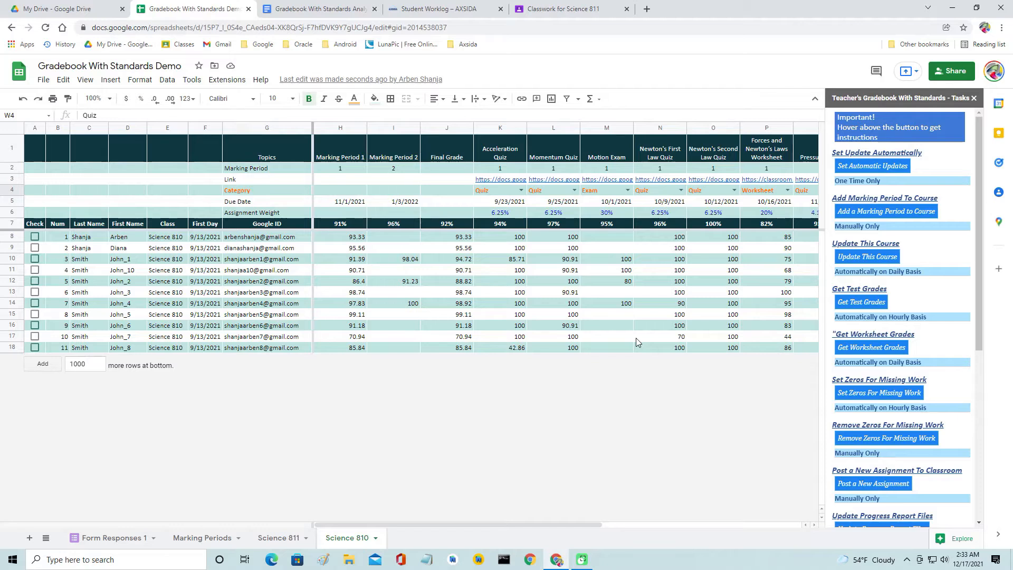
{"action": "mouse_move", "coordinate": [530, 526]}
{"action": "left_mouse_down"}
{"action": "mouse_move", "coordinate": [572, 522]}
{"action": "mouse_move", "coordinate": [523, 515]}
{"action": "left_mouse_up"}
Set the eighth Science 810 student's First Day to 11/26/2021 and set zeros for missing work
{"action": "double_click", "coordinate": [209, 319]}
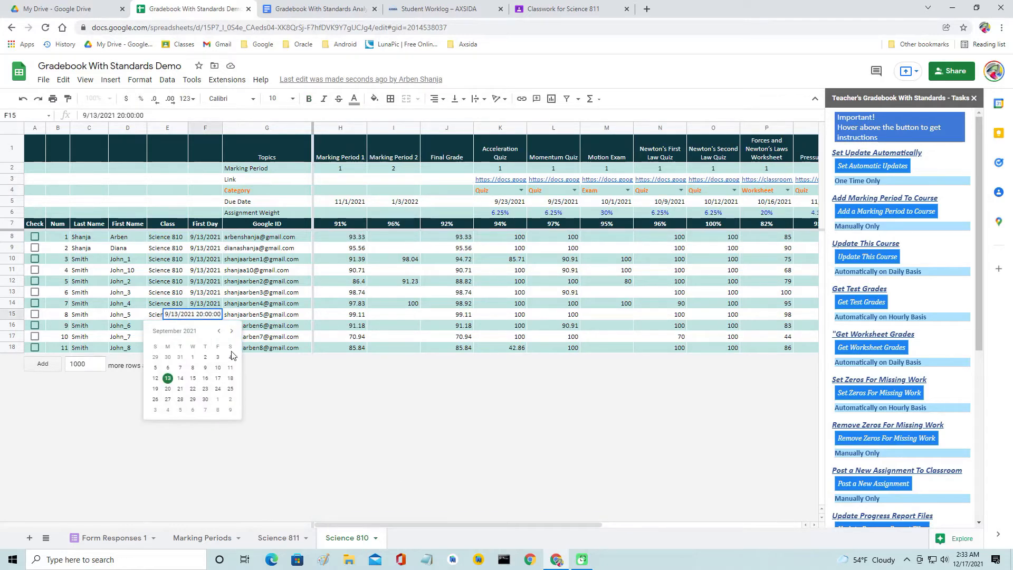
{"action": "left_click", "coordinate": [231, 331]}
{"action": "left_click", "coordinate": [232, 332]}
{"action": "left_click", "coordinate": [218, 391]}
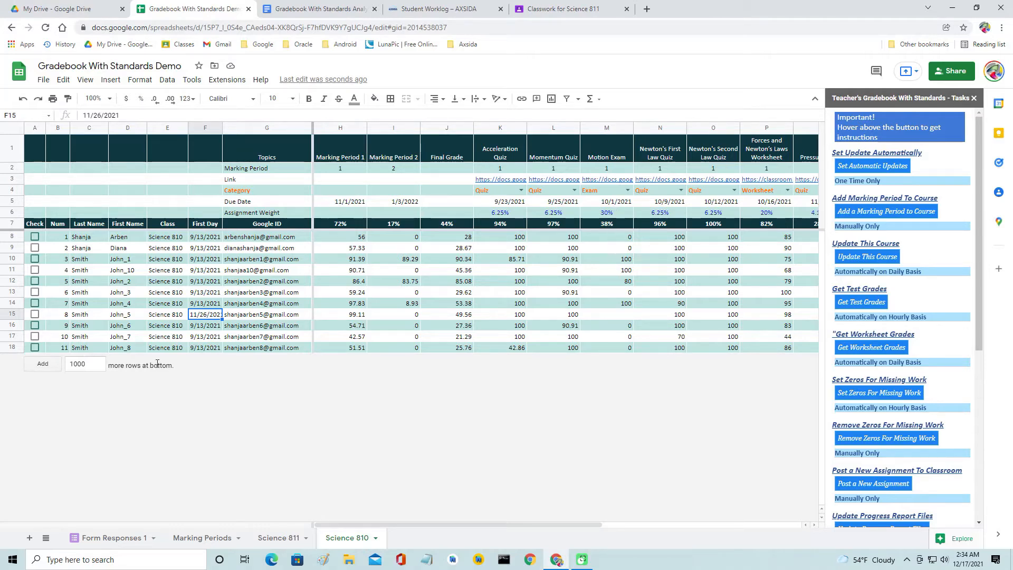
{"action": "left_click_drag", "start_coordinate": [413, 525], "coordinate": [539, 521]}
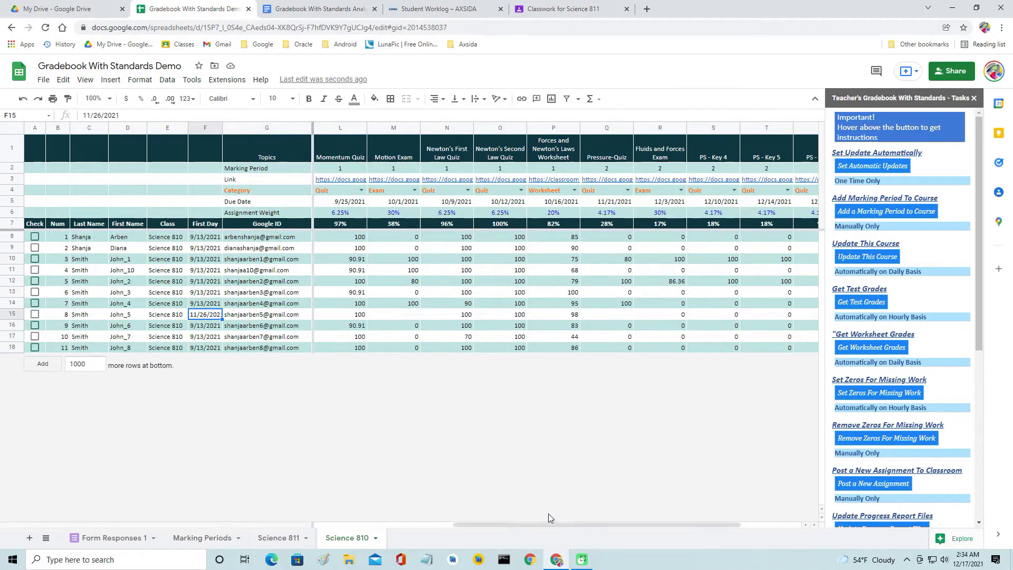
Run the Gradebook With Standards task Post a New Assignment and read its instructions and column header notes
{"action": "left_click", "coordinate": [227, 80]}
{"action": "mouse_move", "coordinate": [274, 186]}
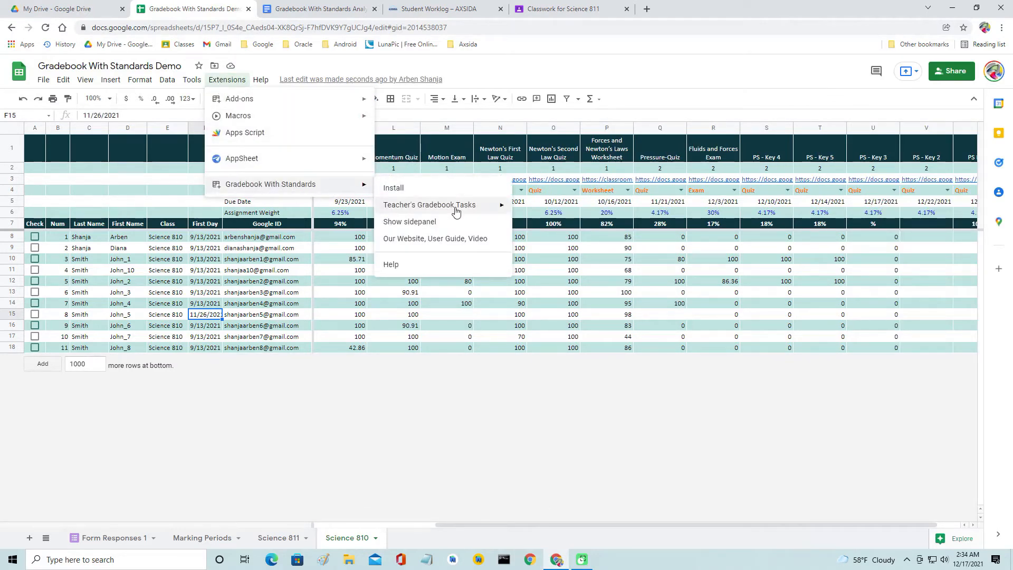
{"action": "mouse_move", "coordinate": [454, 207]}
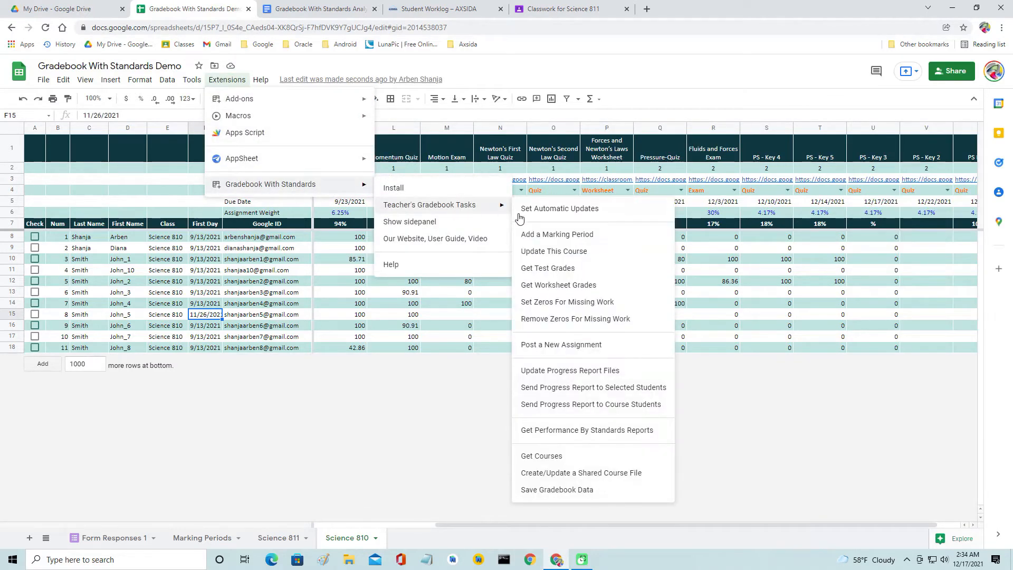
{"action": "left_click", "coordinate": [575, 346]}
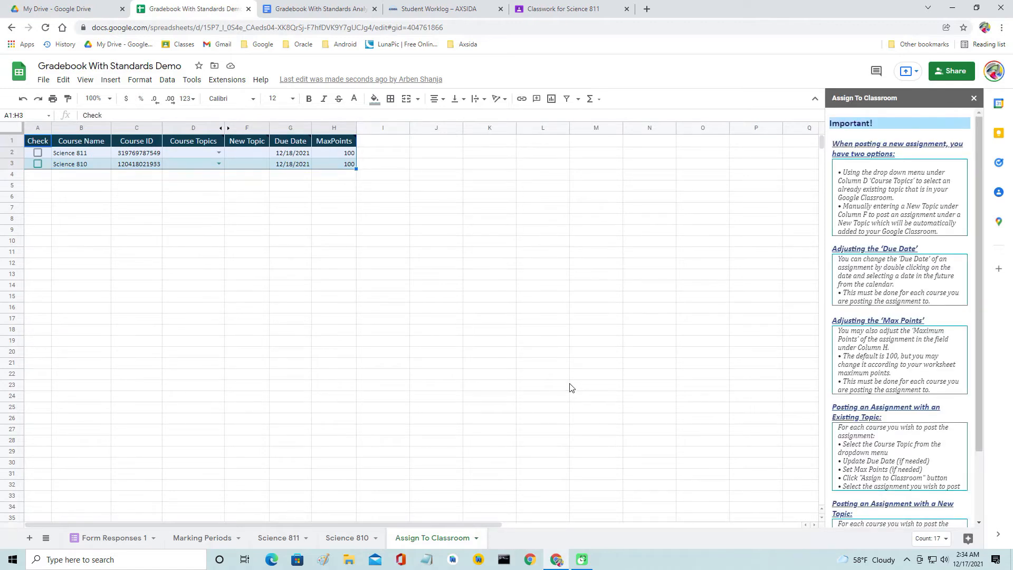
{"action": "left_click_drag", "start_coordinate": [979, 430], "coordinate": [982, 514]}
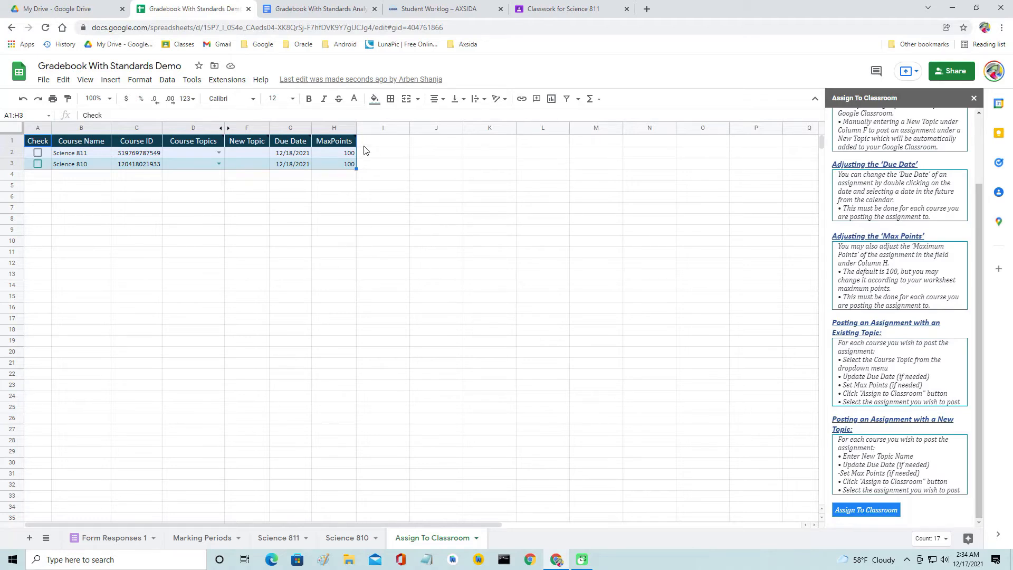
{"action": "mouse_move", "coordinate": [356, 140]}
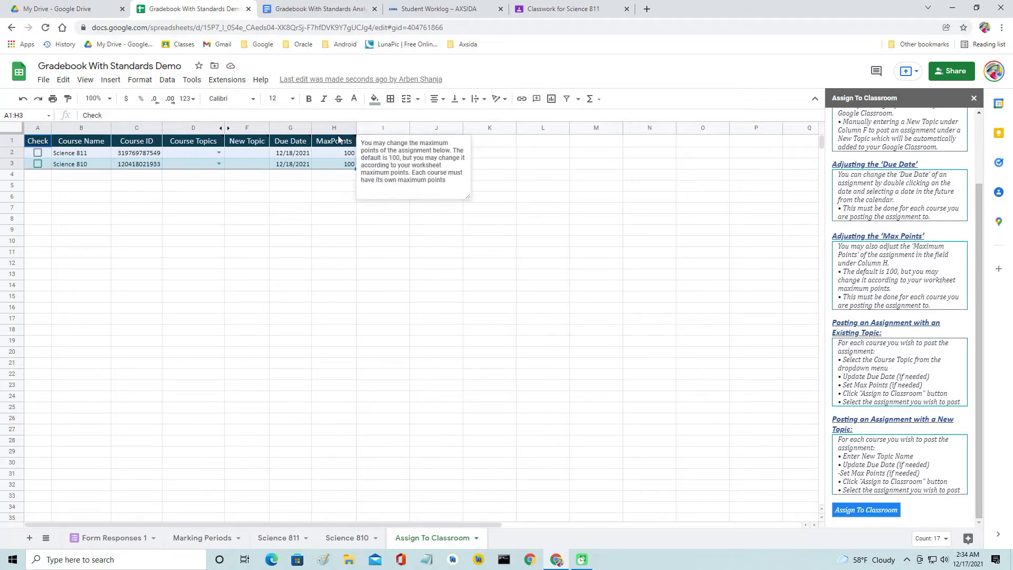
{"action": "mouse_move", "coordinate": [313, 136]}
{"action": "mouse_move", "coordinate": [264, 140]}
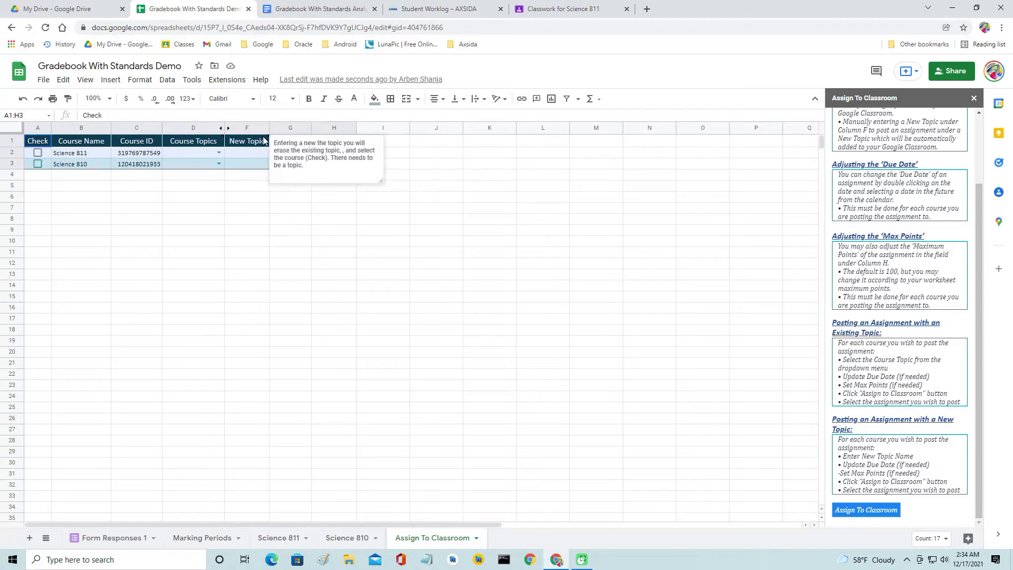
{"action": "left_click", "coordinate": [201, 218]}
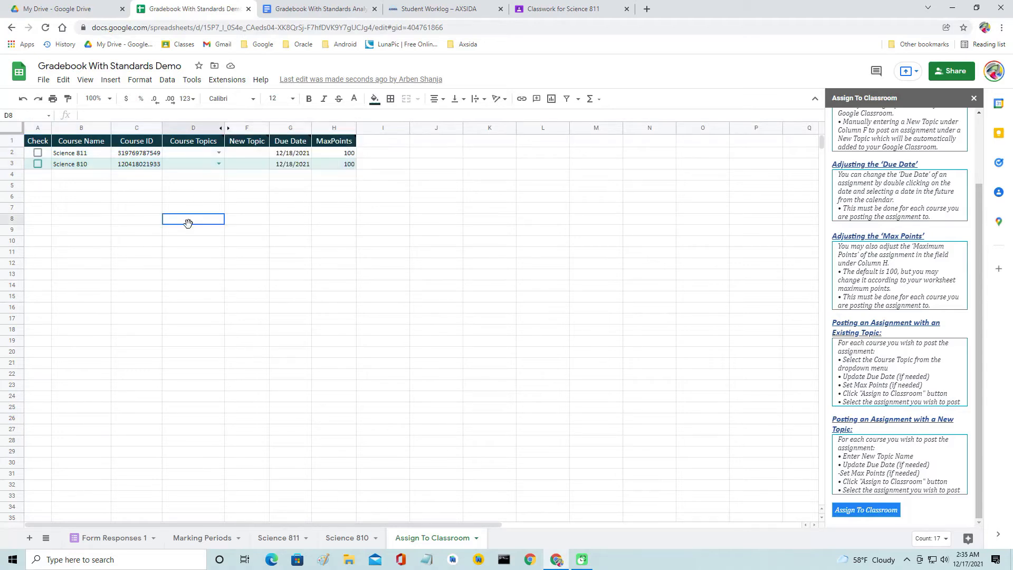
Choose NYS Science Test Prep as the course topic for Science 811 and Science 810, and widen the topic columns
{"action": "left_click", "coordinate": [218, 153]}
{"action": "left_click", "coordinate": [211, 180]}
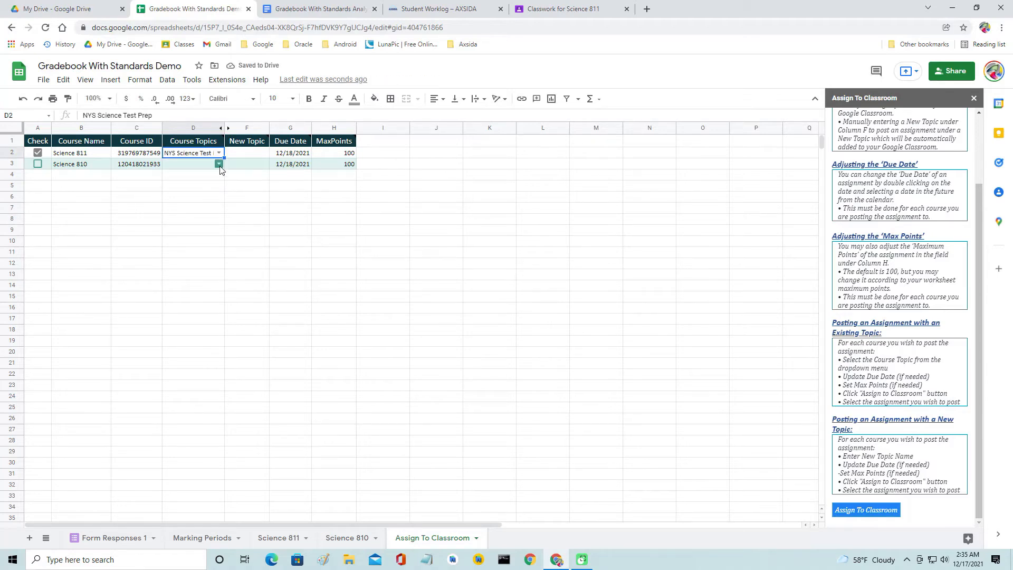
{"action": "left_click", "coordinate": [219, 163]}
{"action": "left_click", "coordinate": [217, 191]}
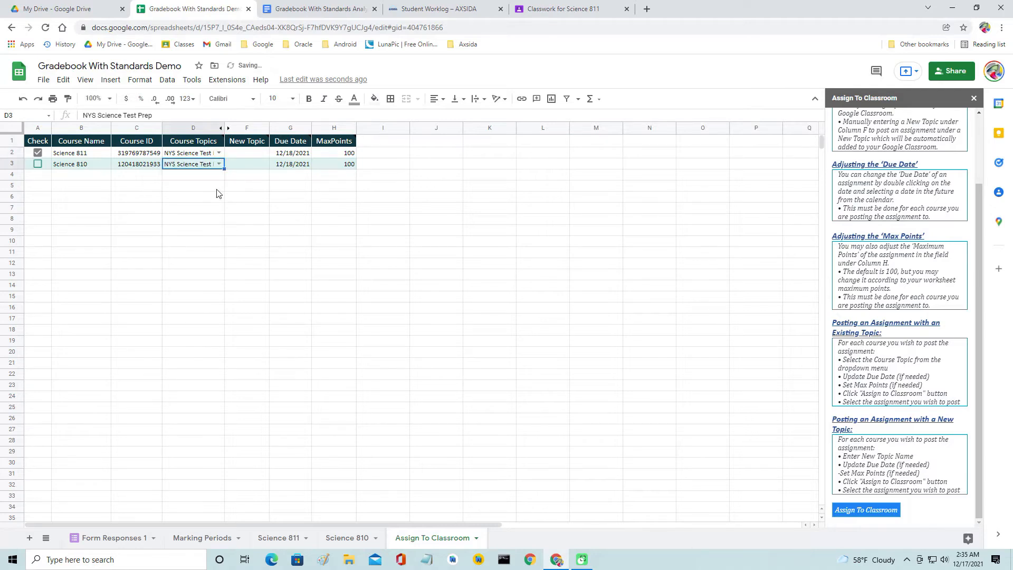
{"action": "left_click", "coordinate": [263, 153]}
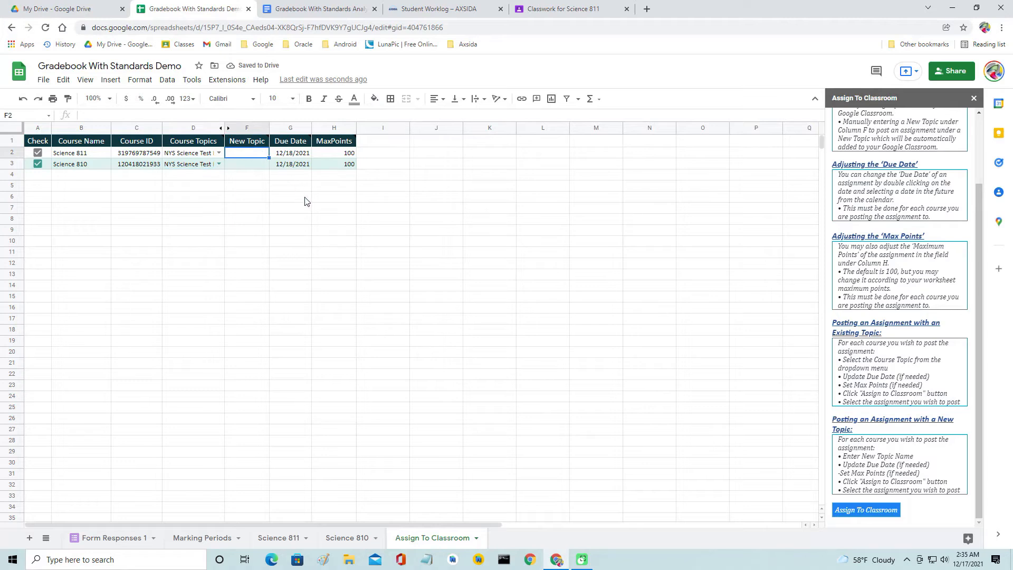
{"action": "left_click_drag", "start_coordinate": [224, 127], "coordinate": [345, 127]}
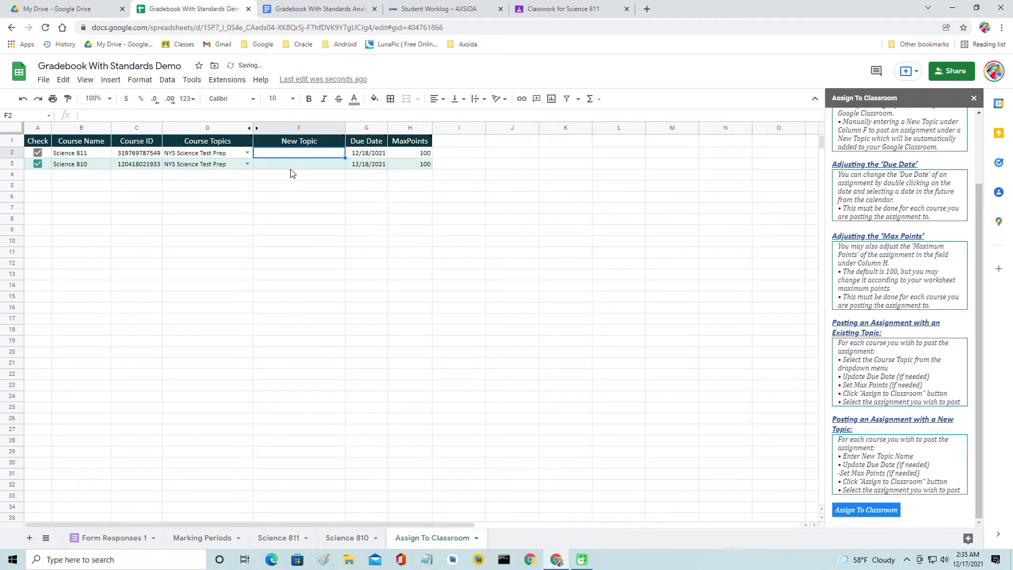
Enter My New Topic as the new topic for both Science 811 and Science 810
{"action": "type", "text": "My N"}
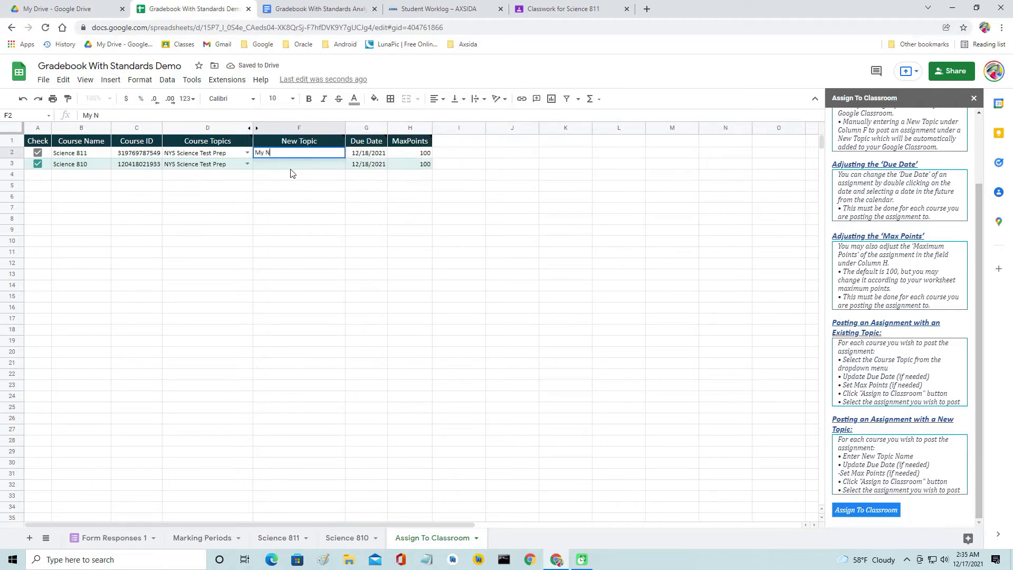
{"action": "key", "text": "BackSpace"}
{"action": "key", "text": "BackSpace"}
{"action": "key", "text": "BackSpace"}
{"action": "left_click", "coordinate": [290, 168]}
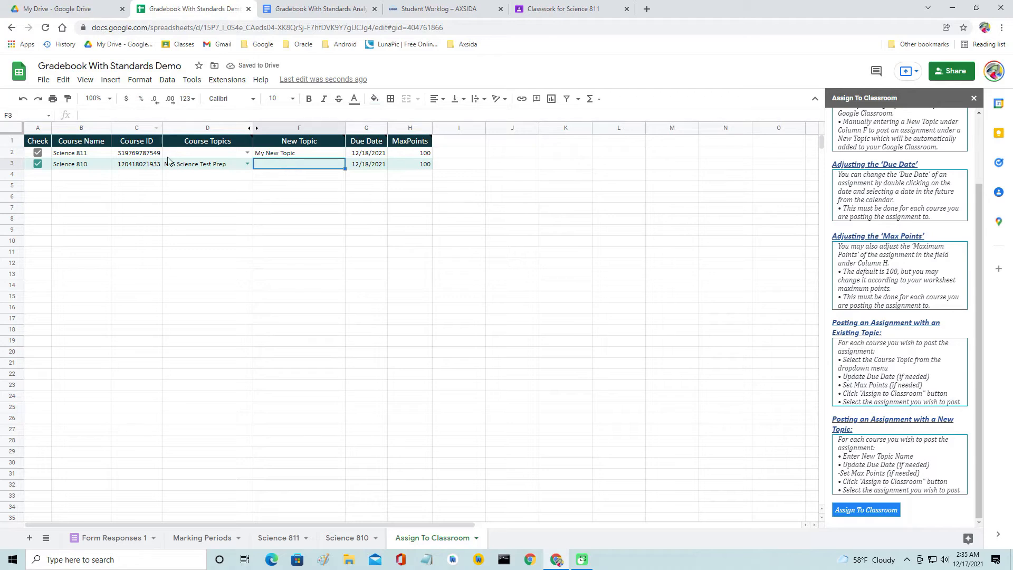
{"action": "type", "text": "My New"}
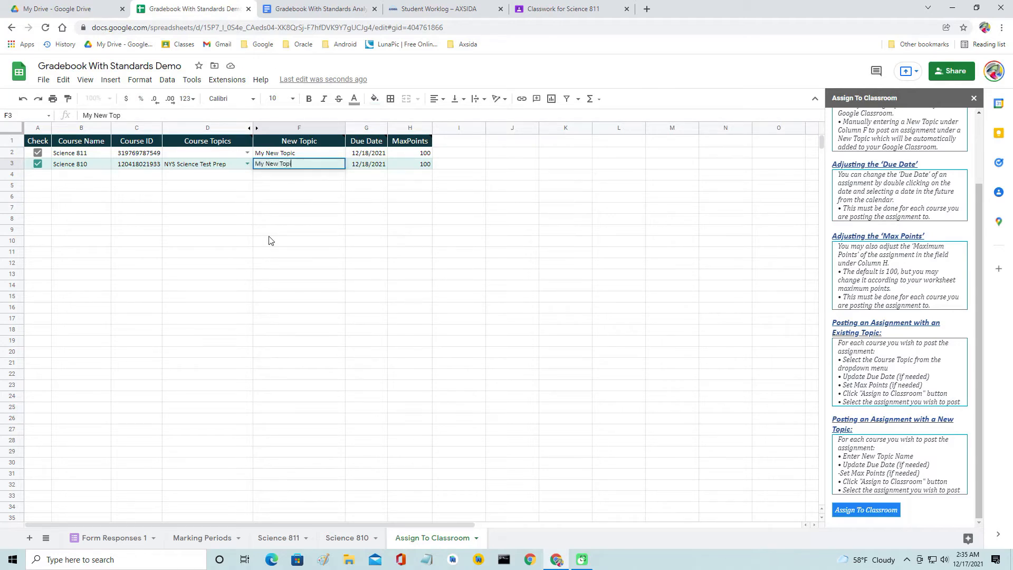
{"action": "type", "text": " Topic"}
{"action": "key", "text": "Return"}
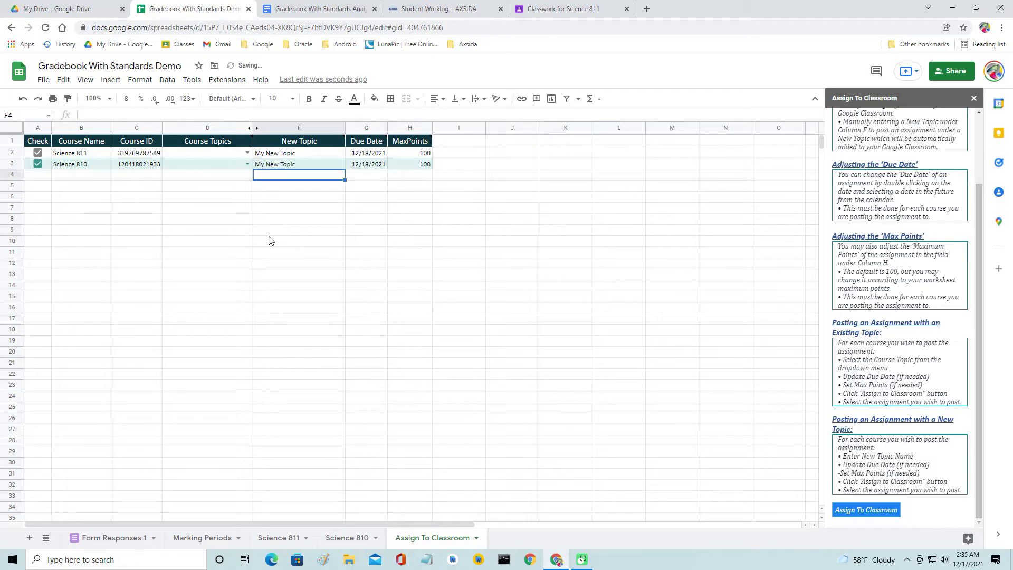
Switch both courses back to the existing course topic NYS Science Test Prep
{"action": "left_click", "coordinate": [246, 152]}
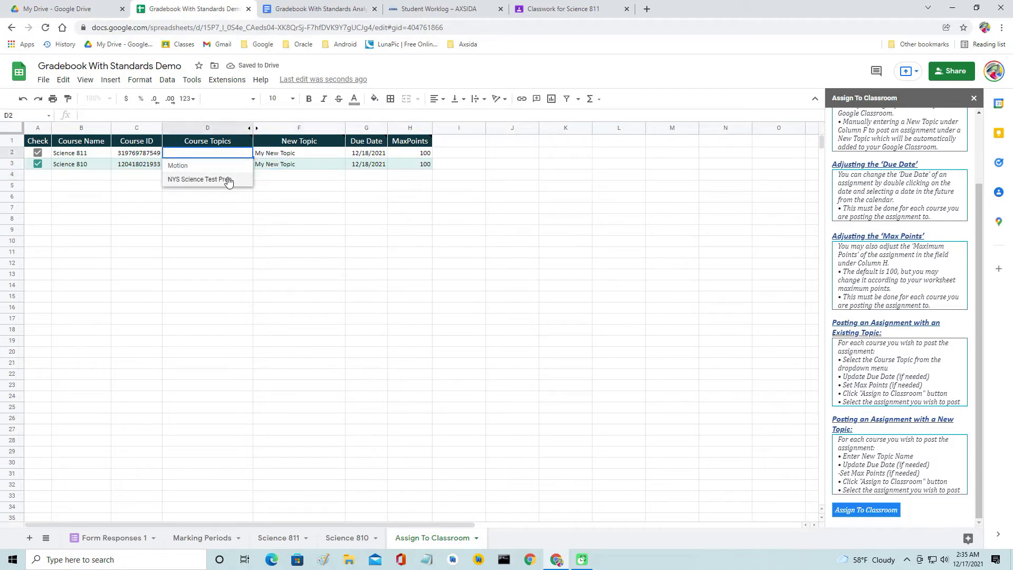
{"action": "left_click", "coordinate": [227, 178]}
{"action": "left_click", "coordinate": [247, 164]}
{"action": "left_click", "coordinate": [232, 190]}
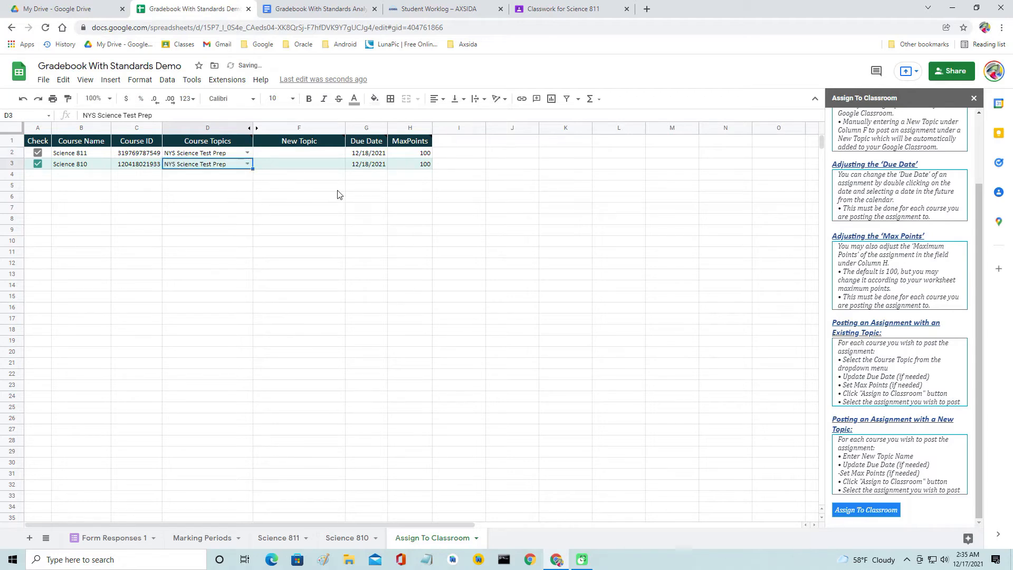
Set the assignment's due date to 12/23/2021 for both Science 811 and Science 810
{"action": "double_click", "coordinate": [384, 153]}
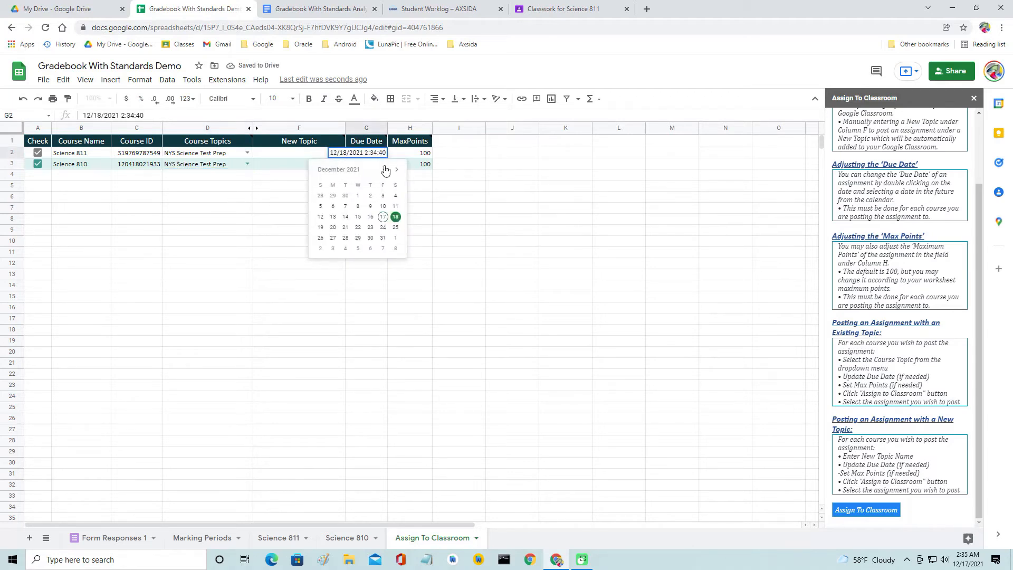
{"action": "left_click", "coordinate": [371, 239]}
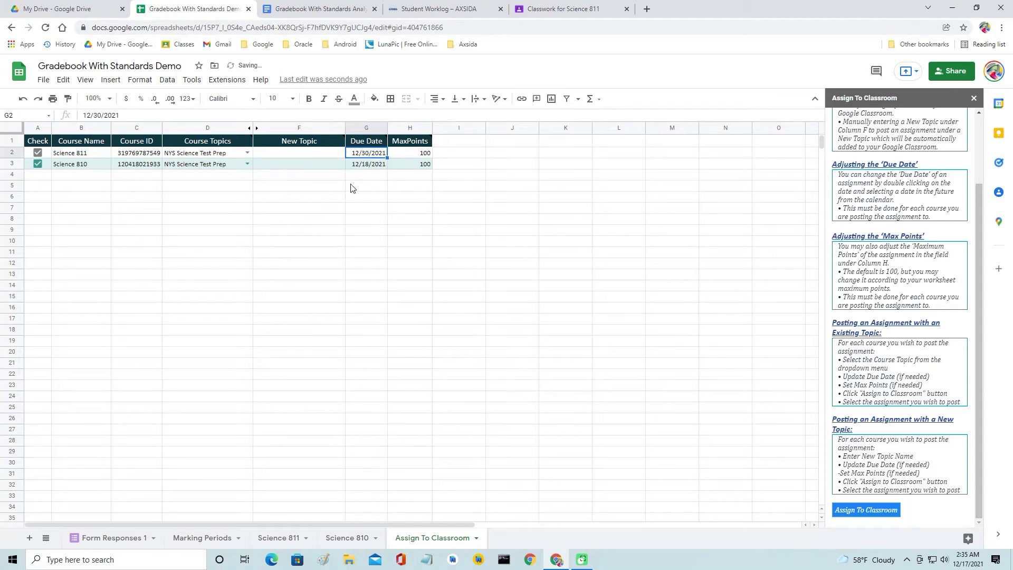
{"action": "double_click", "coordinate": [372, 153]}
{"action": "left_click", "coordinate": [379, 227]}
{"action": "double_click", "coordinate": [377, 167]}
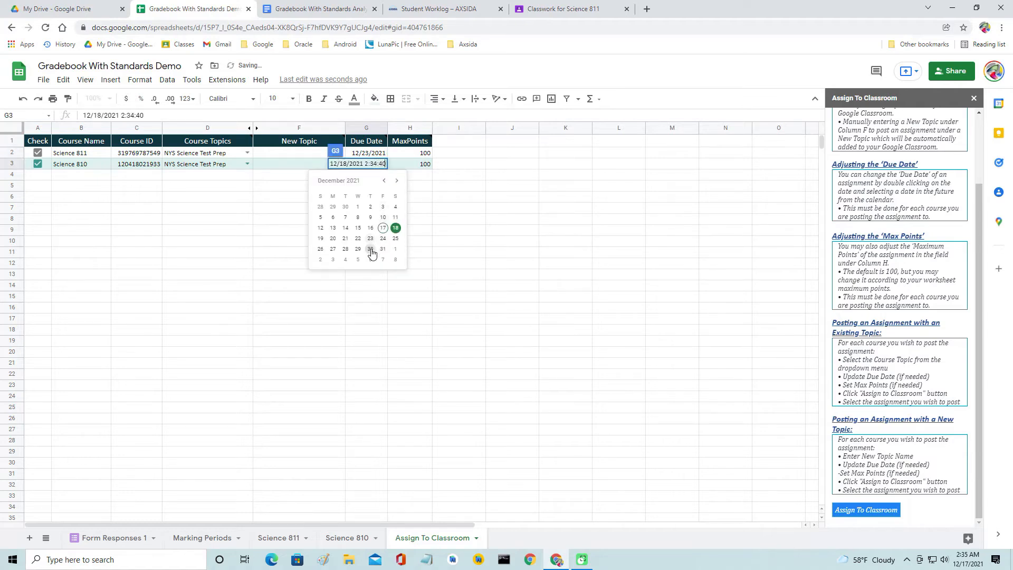
{"action": "left_click", "coordinate": [372, 241]}
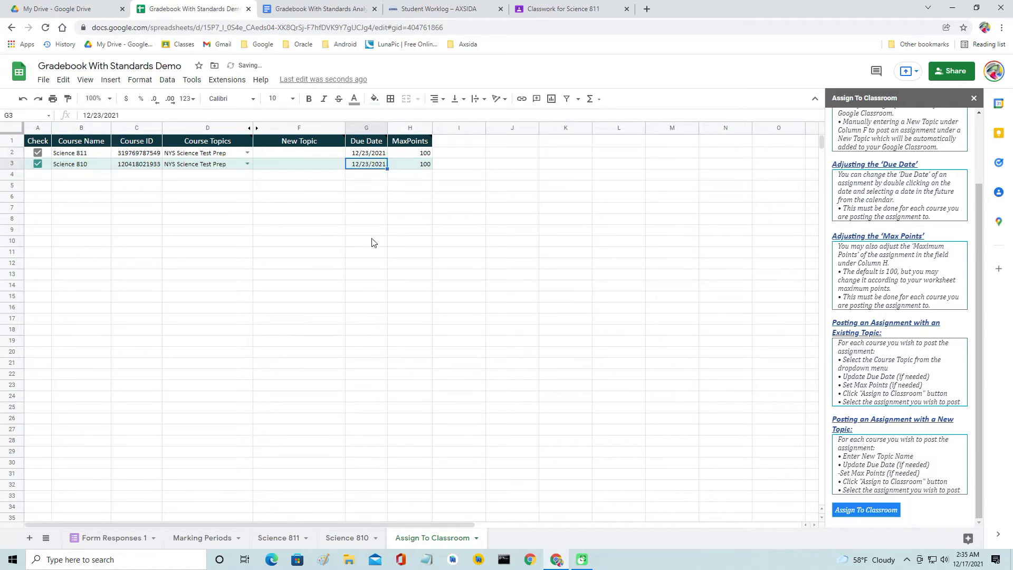
Set the assignment's maximum points to 50 for both Science 811 and Science 810
{"action": "left_click", "coordinate": [422, 156]}
{"action": "type", "text": "50"}
{"action": "key", "text": "Return"}
{"action": "type", "text": "50"}
{"action": "key", "text": "Return"}
Set the maximum points of both courses to 100
{"action": "key", "text": "Up"}
{"action": "key", "text": "Up"}
{"action": "type", "text": "100"}
{"action": "key", "text": "Return"}
{"action": "type", "text": "10"}
{"action": "key", "text": "Return"}
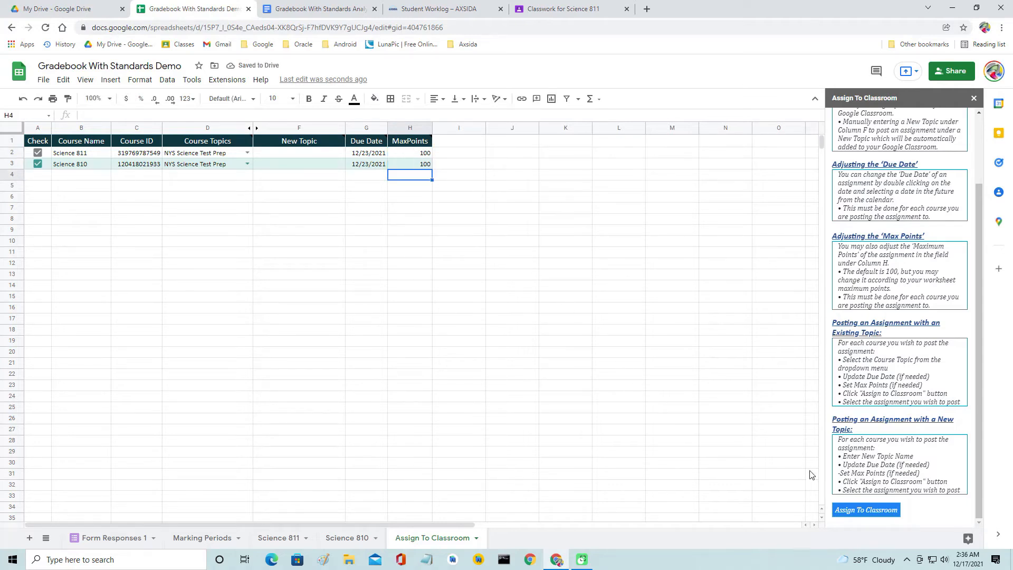
Post the LE Key 1 form to Classroom for Science 811 and Science 810, finding it by searching for "Le Key 1"
{"action": "left_click", "coordinate": [849, 510]}
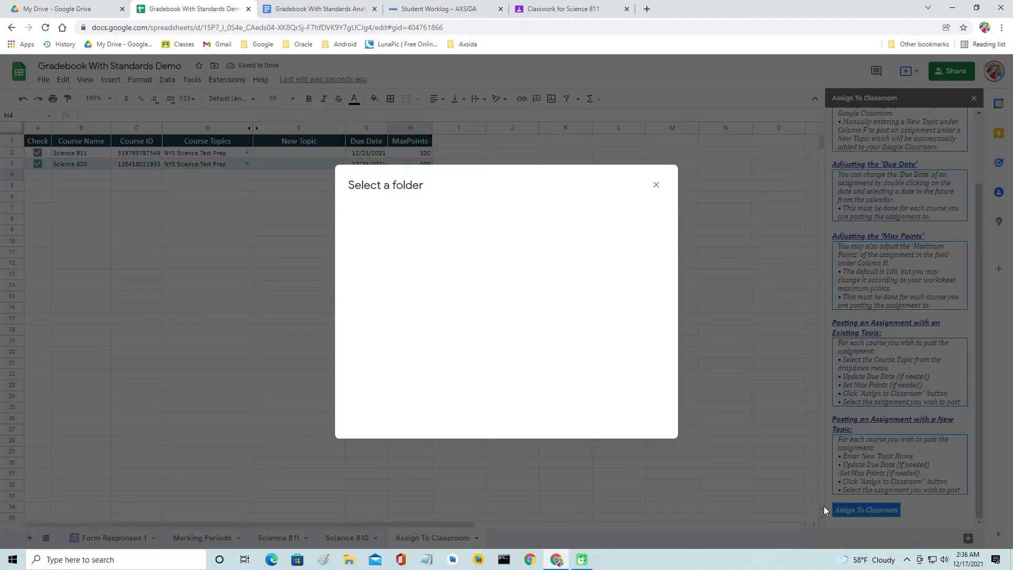
{"action": "left_click", "coordinate": [377, 236]}
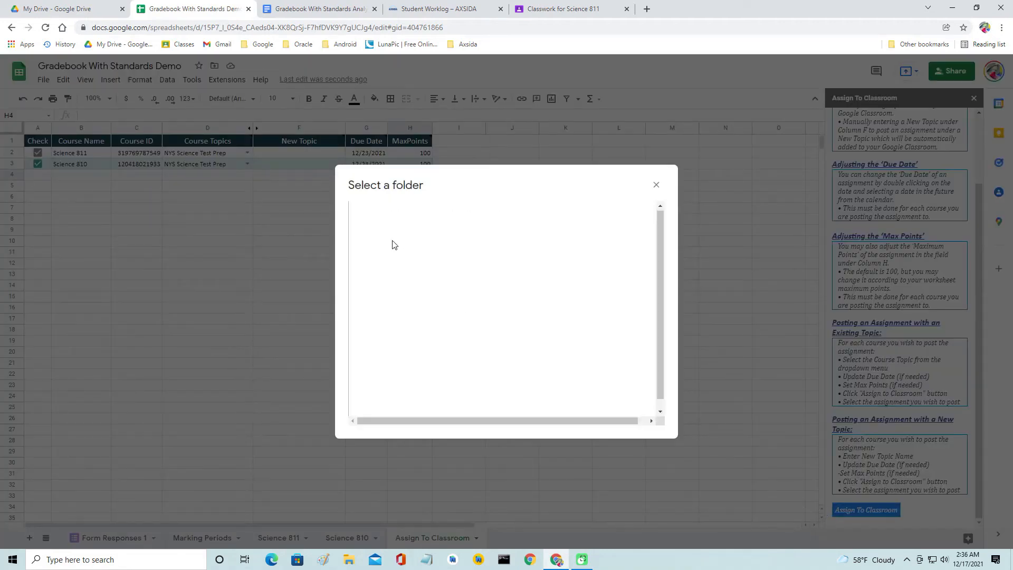
{"action": "left_click", "coordinate": [418, 218]}
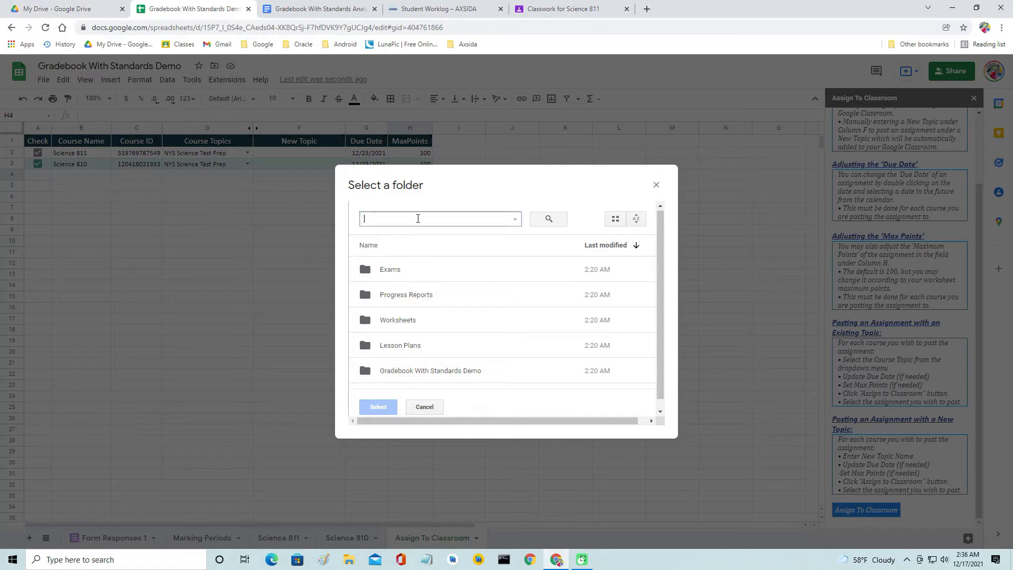
{"action": "type", "text": "Le "}
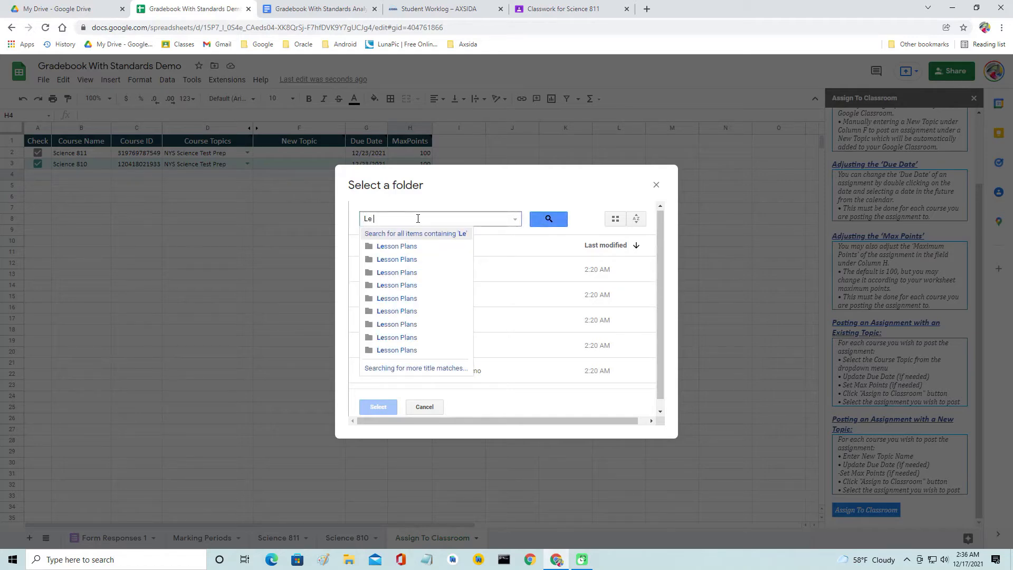
{"action": "type", "text": "Key"}
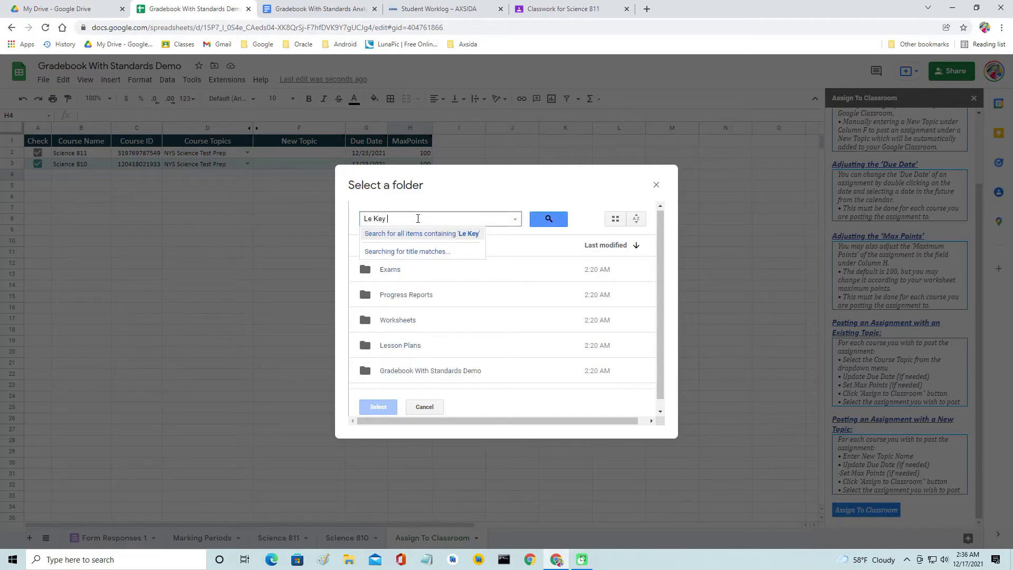
{"action": "type", "text": " 1"}
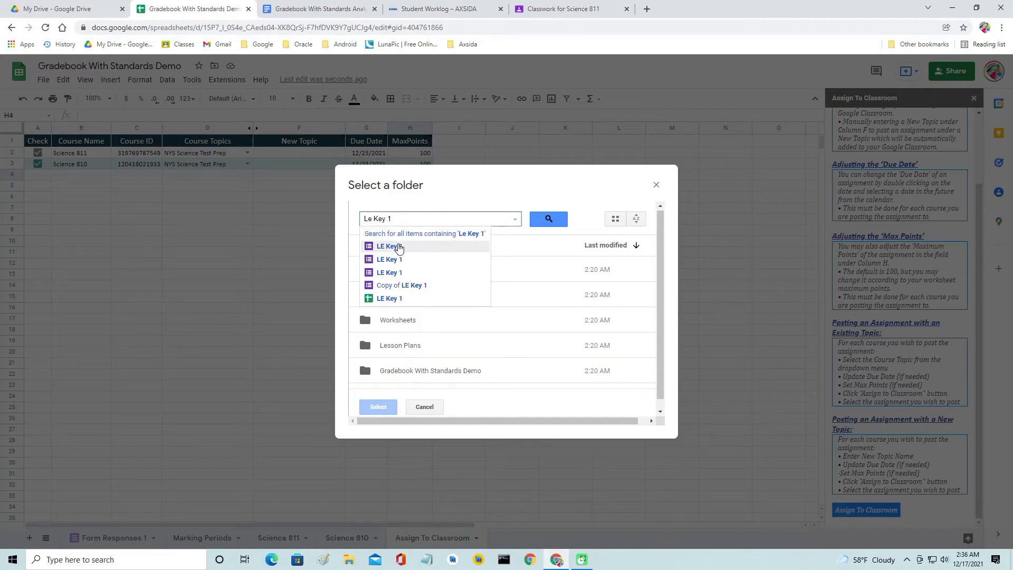
{"action": "left_click", "coordinate": [398, 247]}
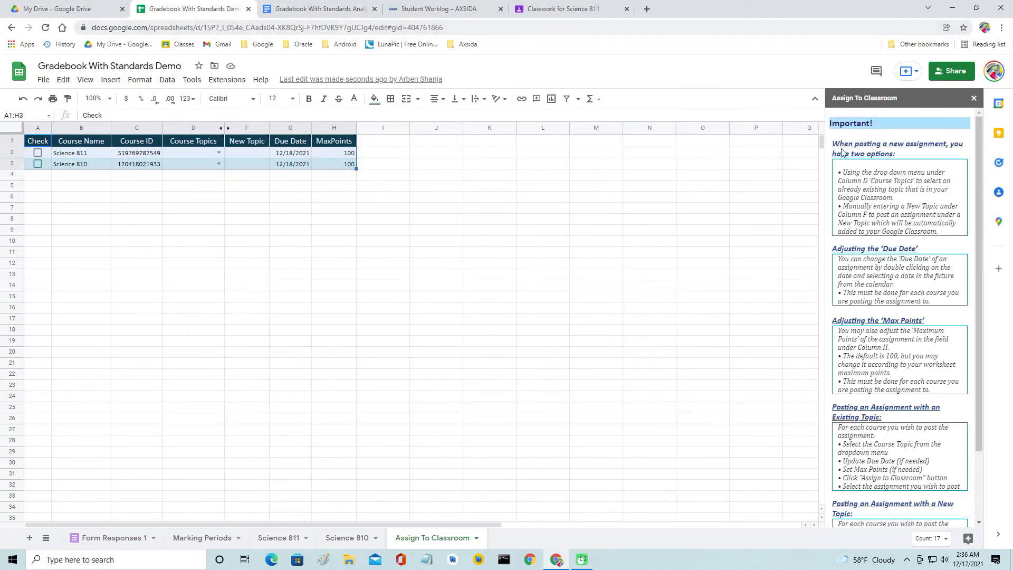
Check the Science 811 stream and its NYS Science Test Prep classwork in Classroom for the LE Key 1 assignment
{"action": "left_click", "coordinate": [546, 7]}
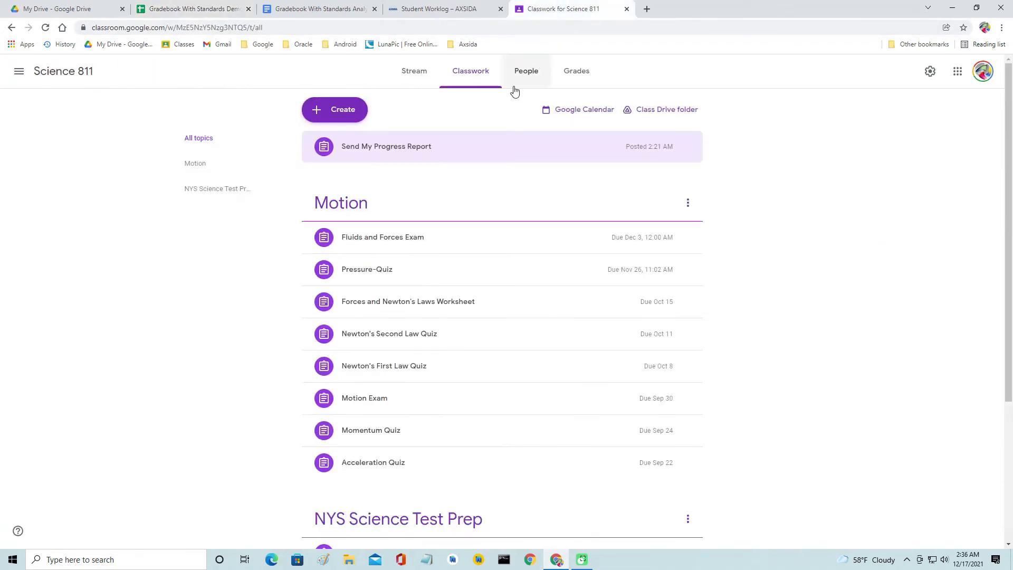
{"action": "left_click", "coordinate": [415, 71]}
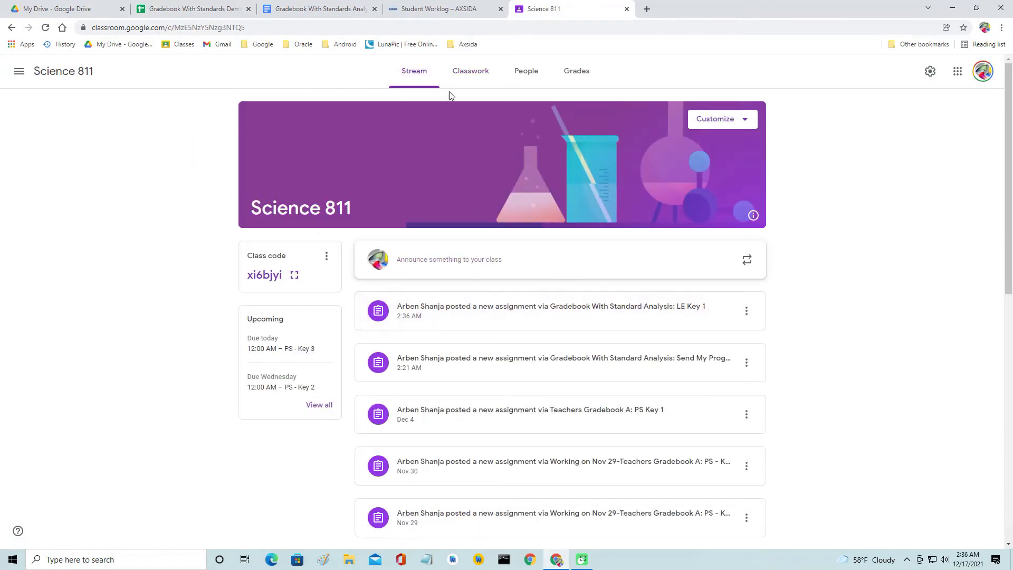
{"action": "left_click", "coordinate": [475, 74]}
{"action": "scroll", "coordinate": [477, 256], "scroll_direction": "down", "scroll_amount": 4}
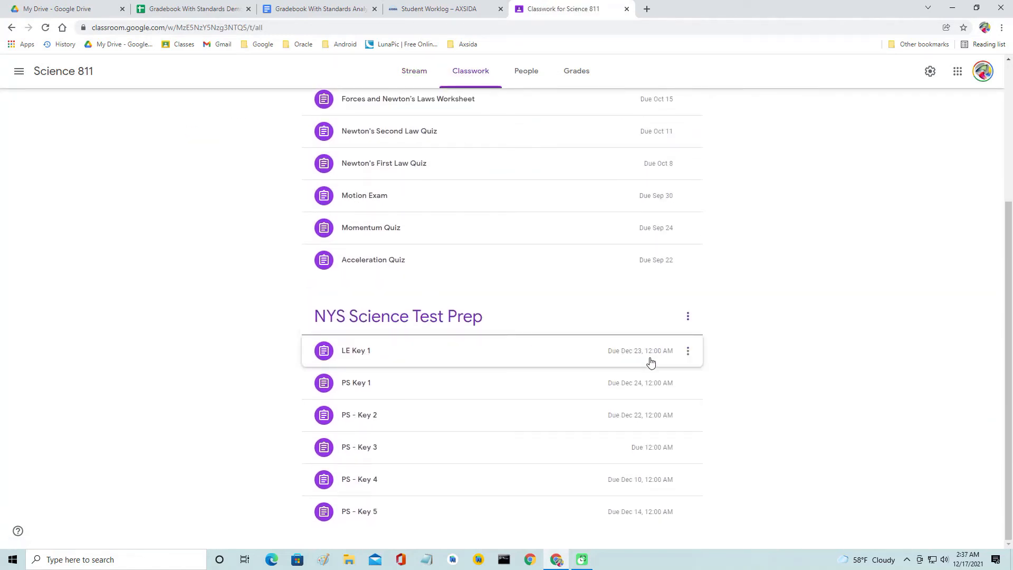
Switch to the Science 810 class and inspect the LE Key 1 assignment's details under NYS Science Test Prep
{"action": "left_click", "coordinate": [19, 74]}
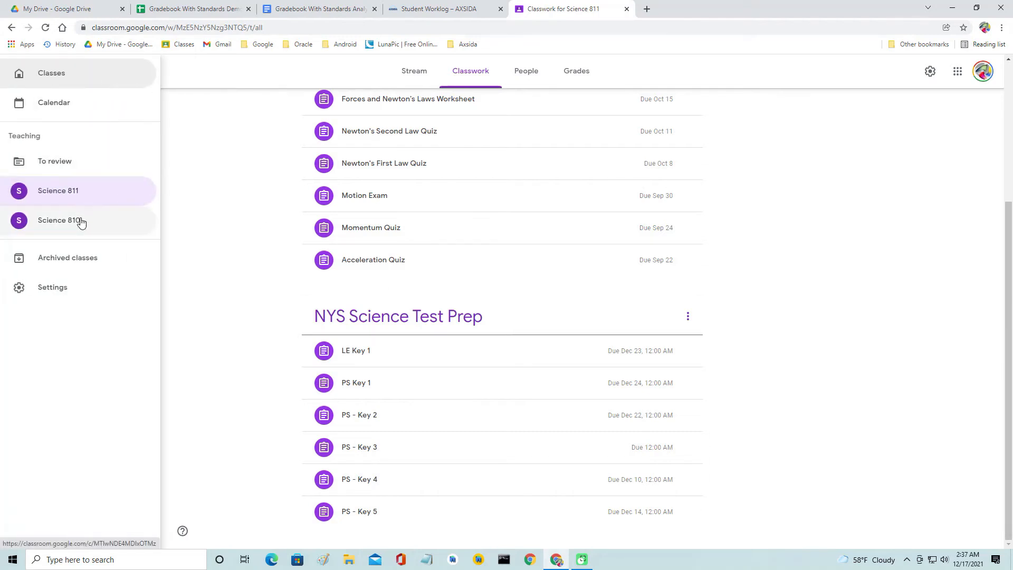
{"action": "left_click", "coordinate": [77, 220]}
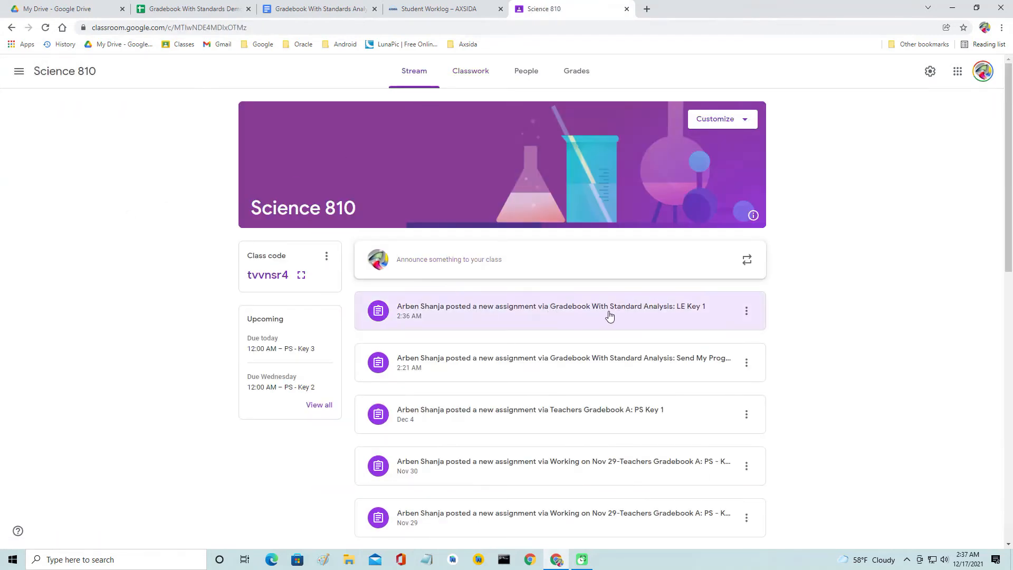
{"action": "left_click", "coordinate": [454, 78]}
{"action": "scroll", "coordinate": [443, 269], "scroll_direction": "down", "scroll_amount": 4}
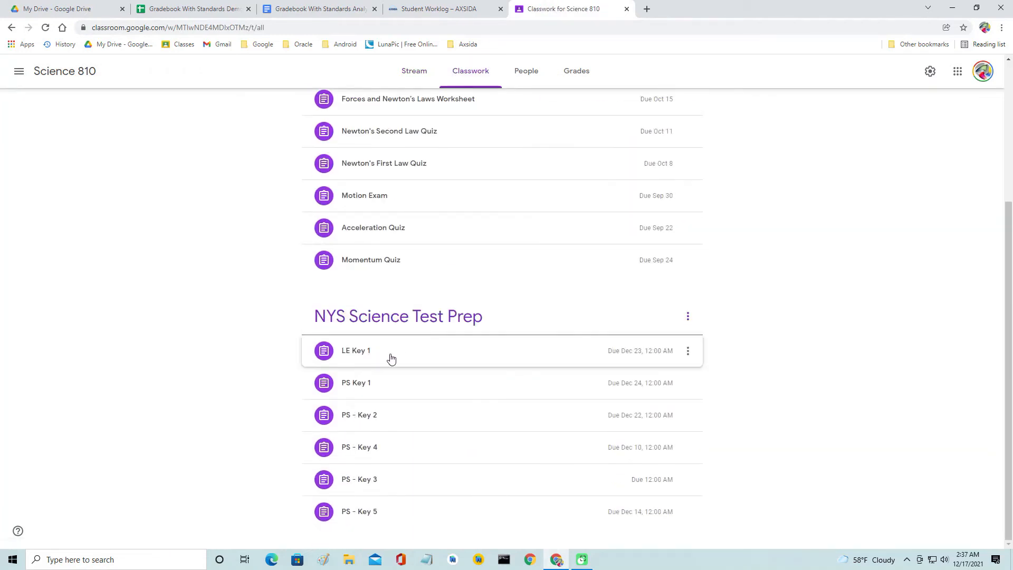
{"action": "left_click", "coordinate": [390, 358]}
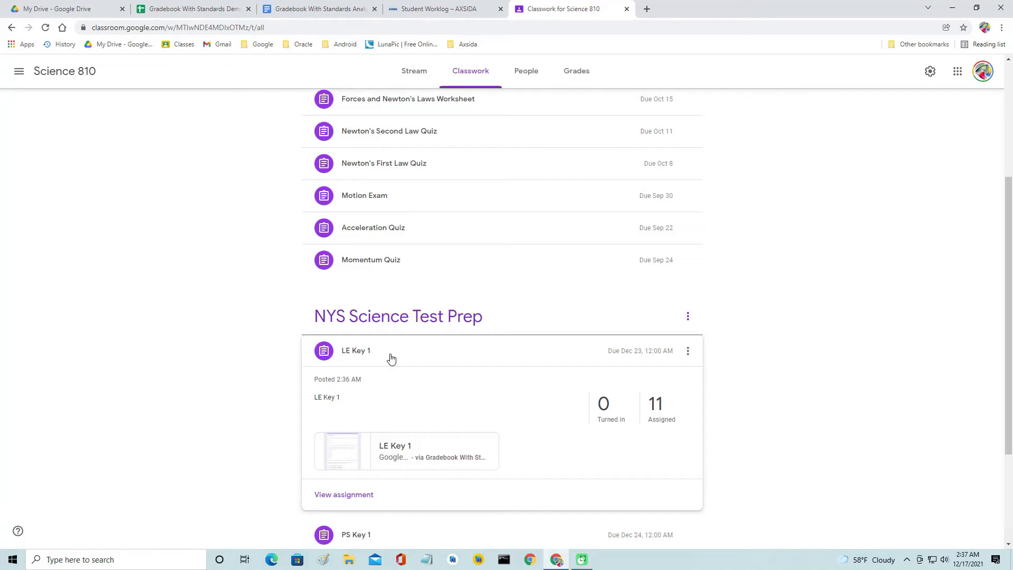
{"action": "left_click", "coordinate": [390, 359]}
{"action": "scroll", "coordinate": [191, 245], "scroll_direction": "up", "scroll_amount": 4}
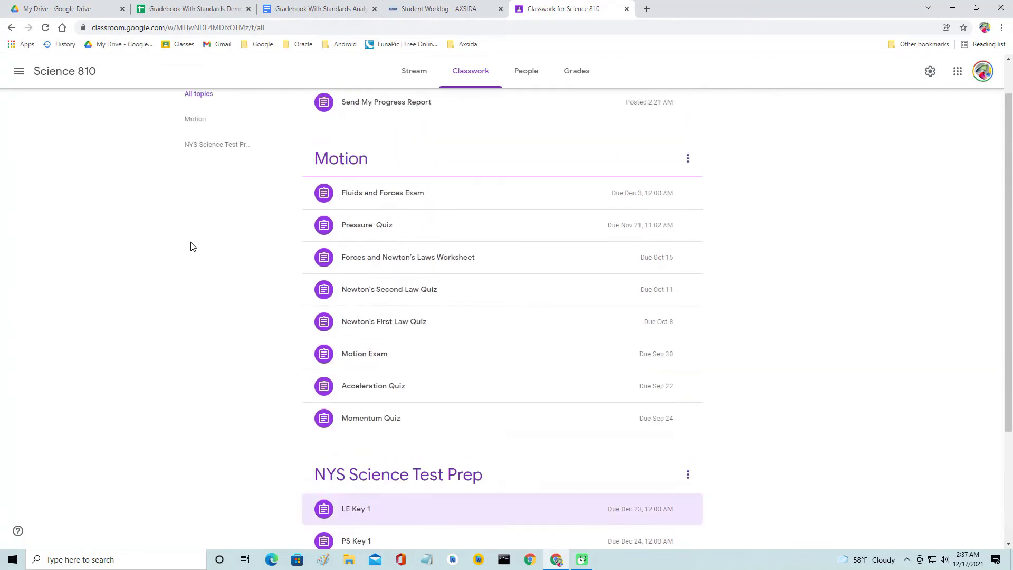
Return to the gradebook spreadsheet and run the add-on's Update Progress Report Files task for Science 810
{"action": "key", "text": "ctrl+2"}
{"action": "left_click", "coordinate": [227, 79]}
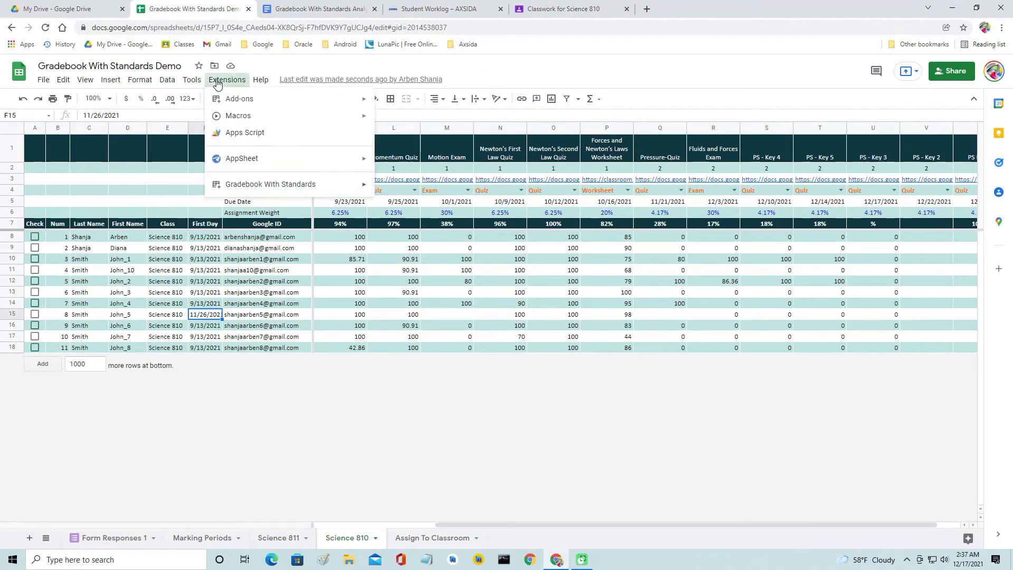
{"action": "mouse_move", "coordinate": [254, 188]}
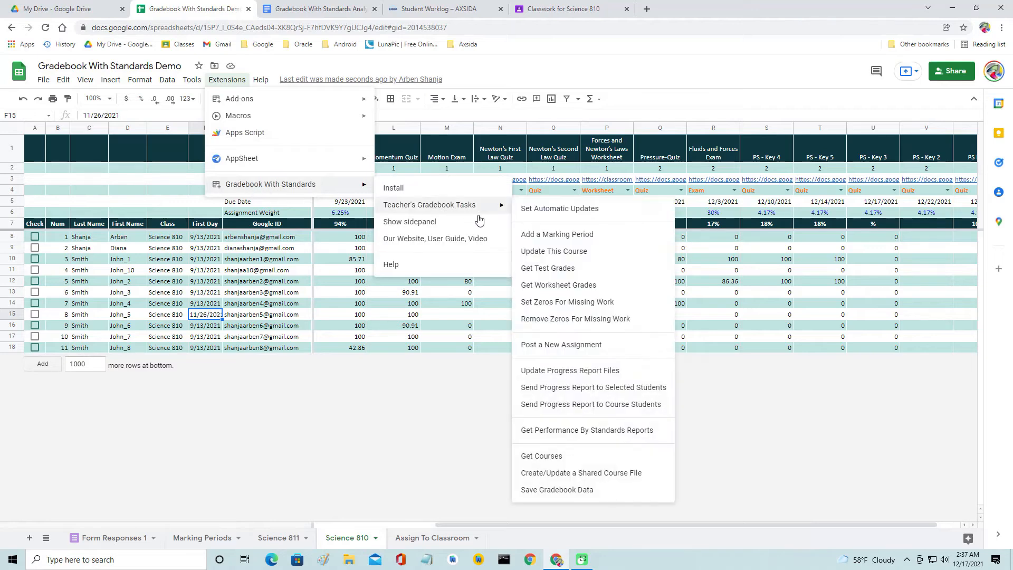
{"action": "mouse_move", "coordinate": [483, 211]}
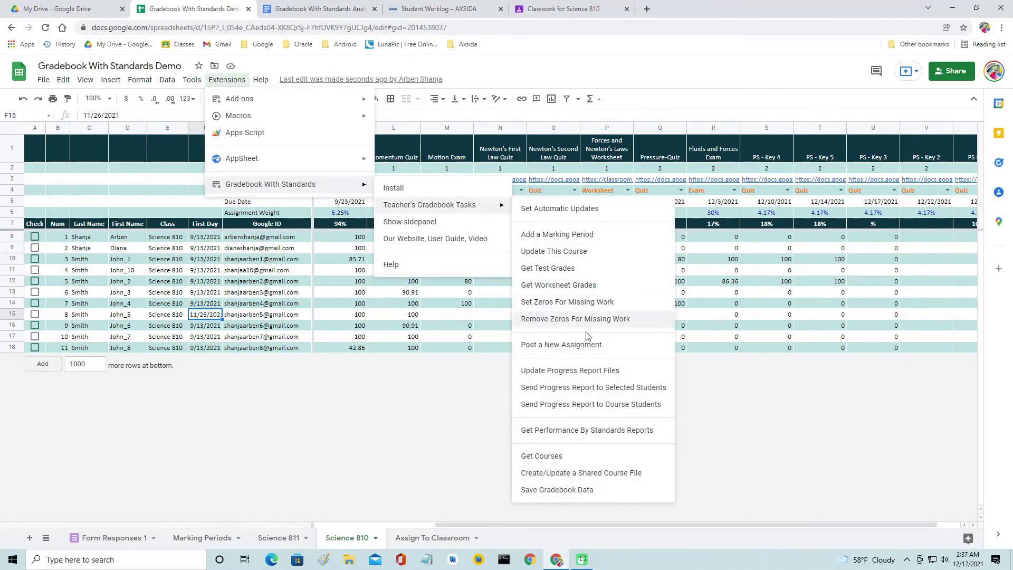
{"action": "left_click", "coordinate": [589, 372]}
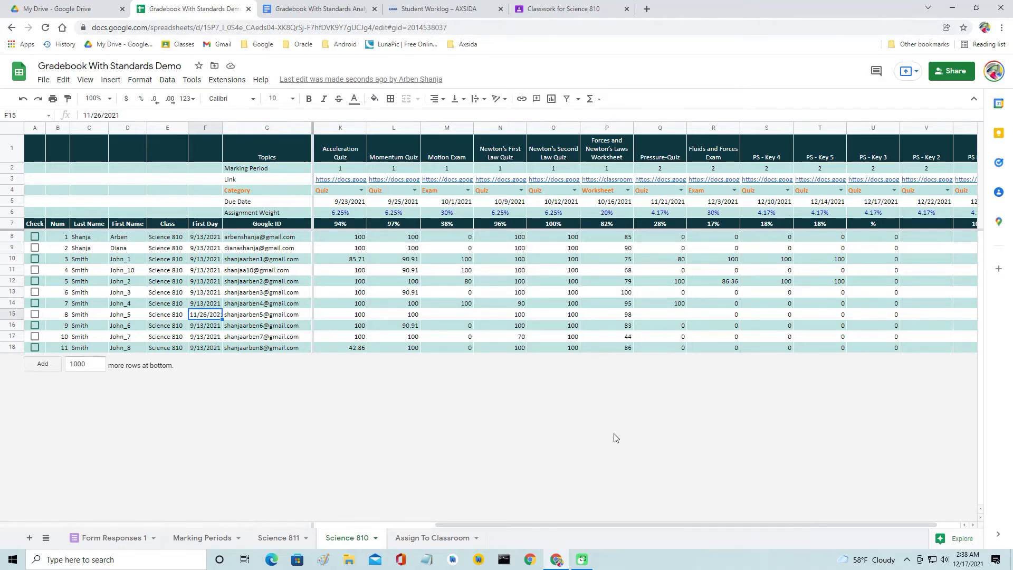
Select the students numbered 3 and 4 in Science 810 and send progress reports to only those selected students
{"action": "left_click", "coordinate": [35, 259]}
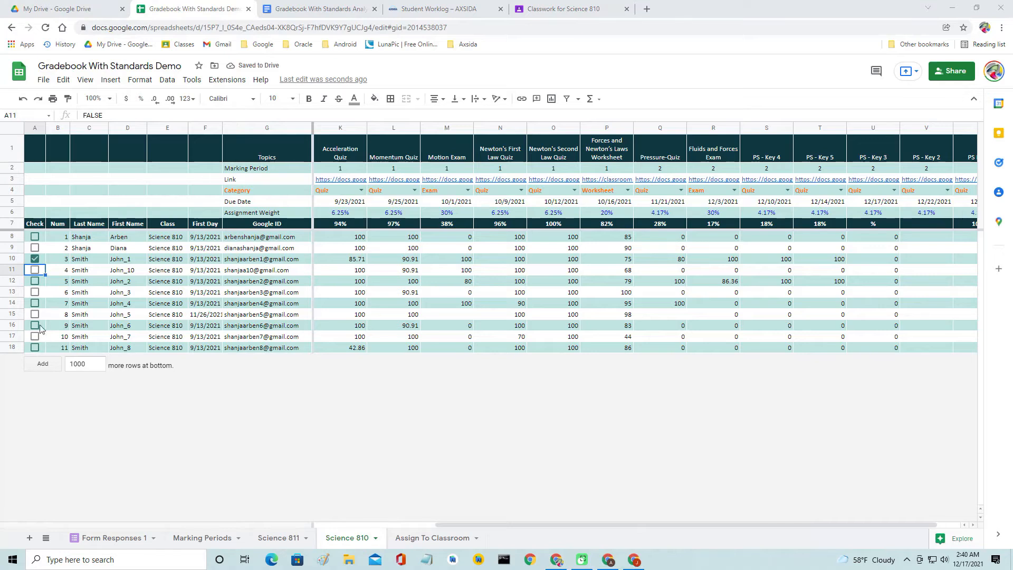
{"action": "left_click", "coordinate": [35, 270]}
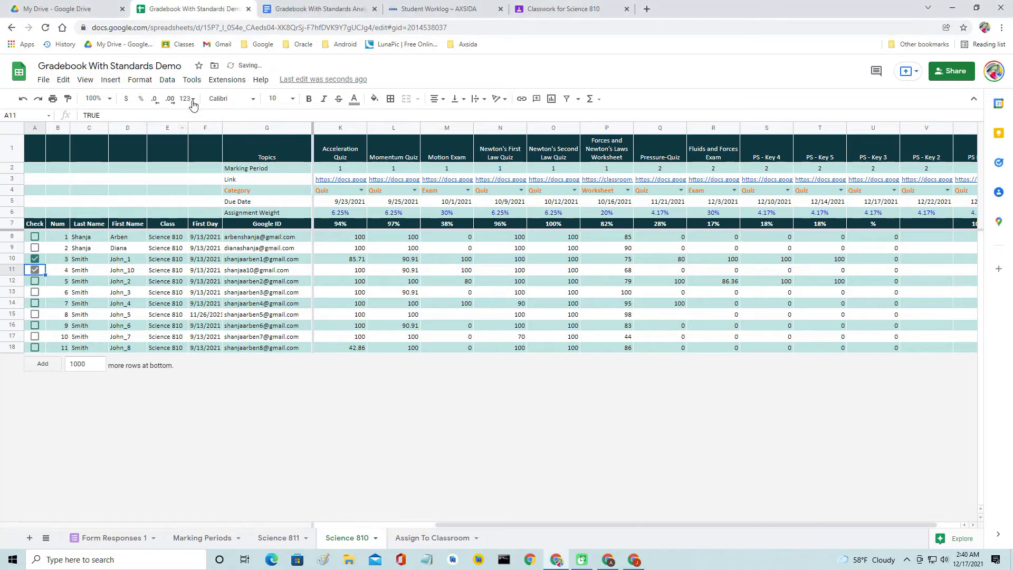
{"action": "left_click", "coordinate": [227, 80]}
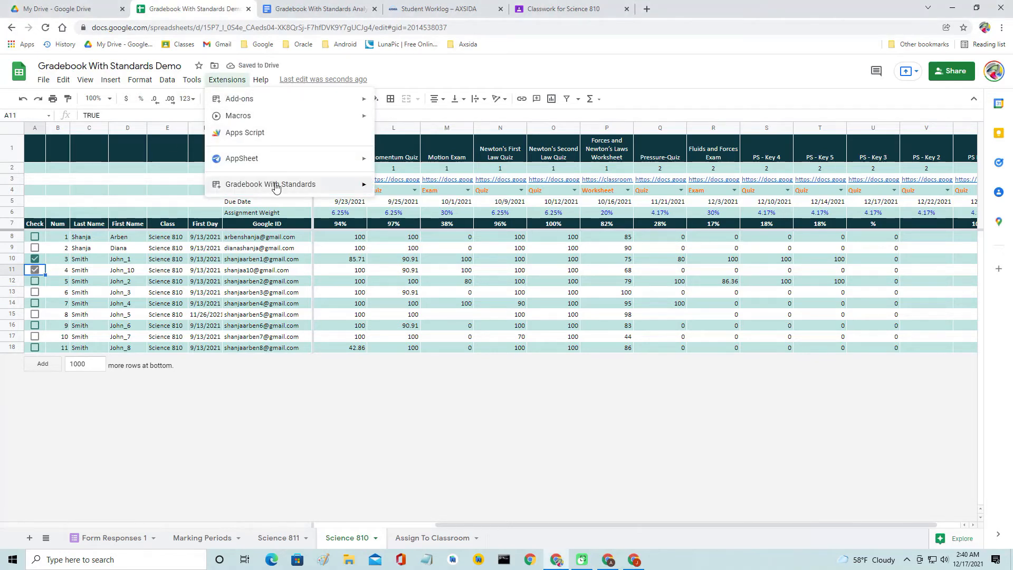
{"action": "mouse_move", "coordinate": [276, 186]}
{"action": "left_click", "coordinate": [422, 221]}
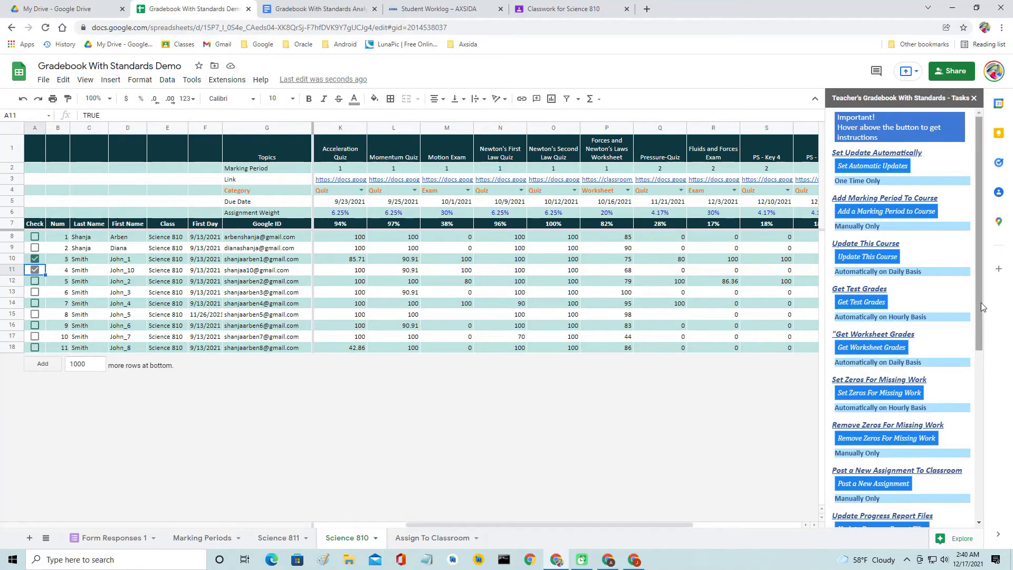
{"action": "scroll", "coordinate": [916, 340], "scroll_direction": "down", "scroll_amount": 5}
{"action": "left_click", "coordinate": [917, 340]}
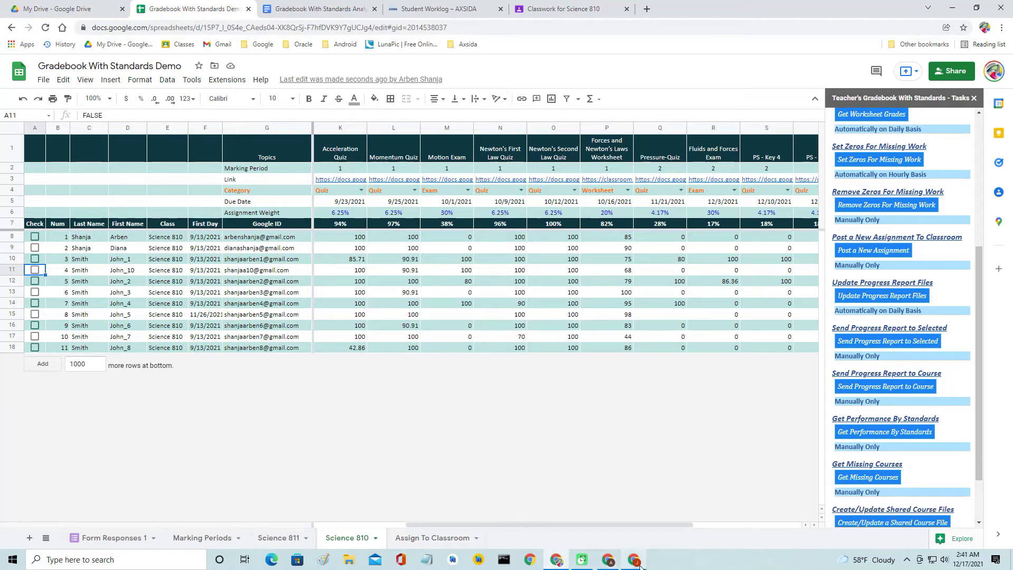
Open the Science Progress Report email in a student's Gmail inbox and review the marking period grades in its attached PDF
{"action": "mouse_move", "coordinate": [639, 564]}
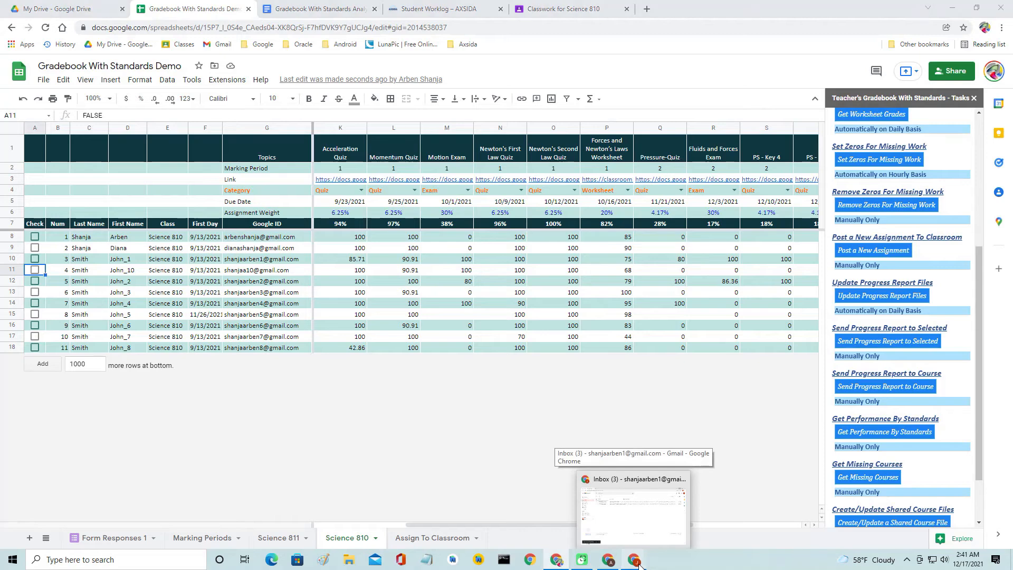
{"action": "left_click", "coordinate": [633, 515]}
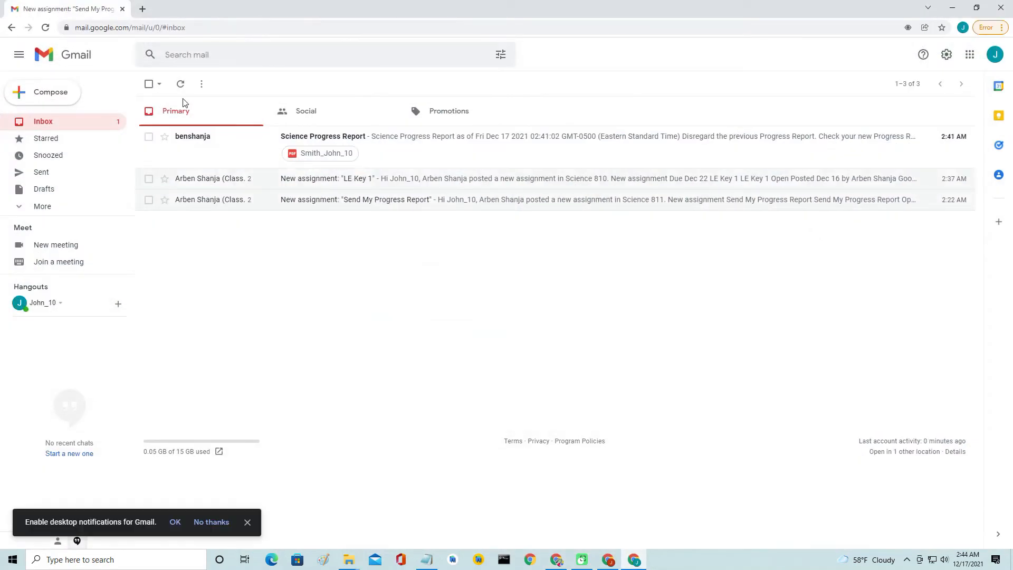
{"action": "left_click", "coordinate": [309, 142]}
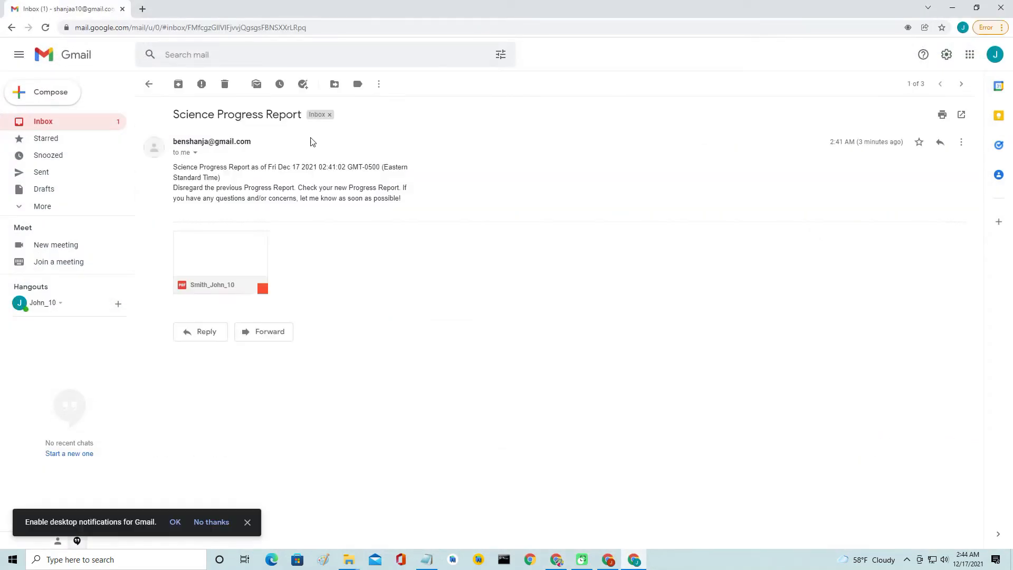
{"action": "left_click", "coordinate": [246, 253]}
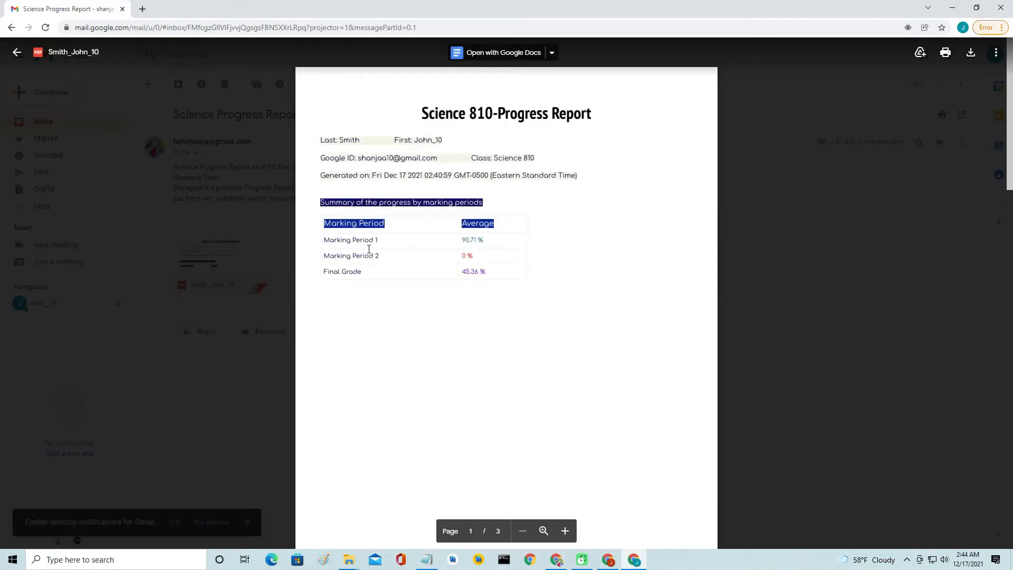
{"action": "scroll", "coordinate": [473, 324], "scroll_direction": "down", "scroll_amount": 6}
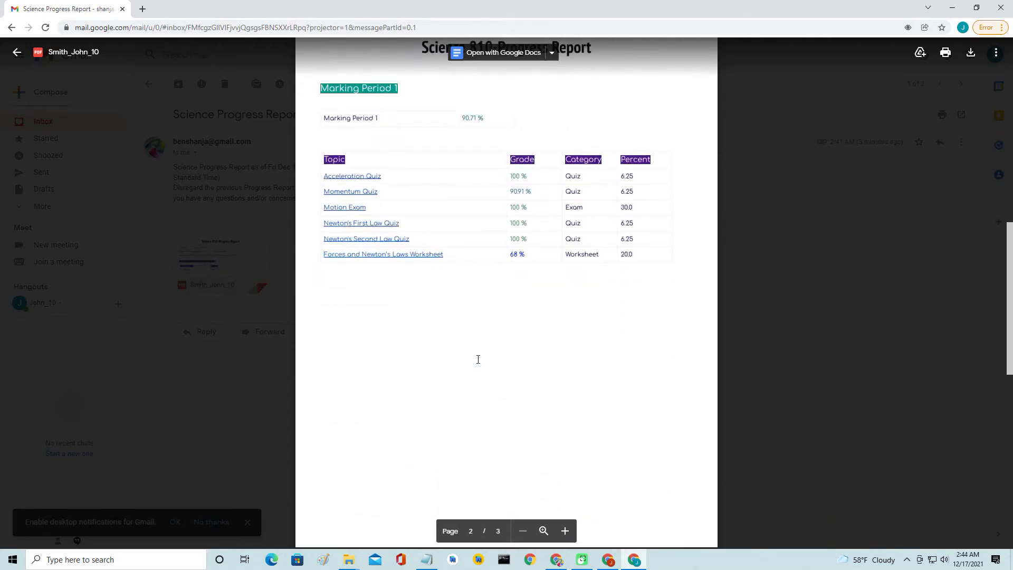
{"action": "scroll", "coordinate": [479, 359], "scroll_direction": "down", "scroll_amount": 5}
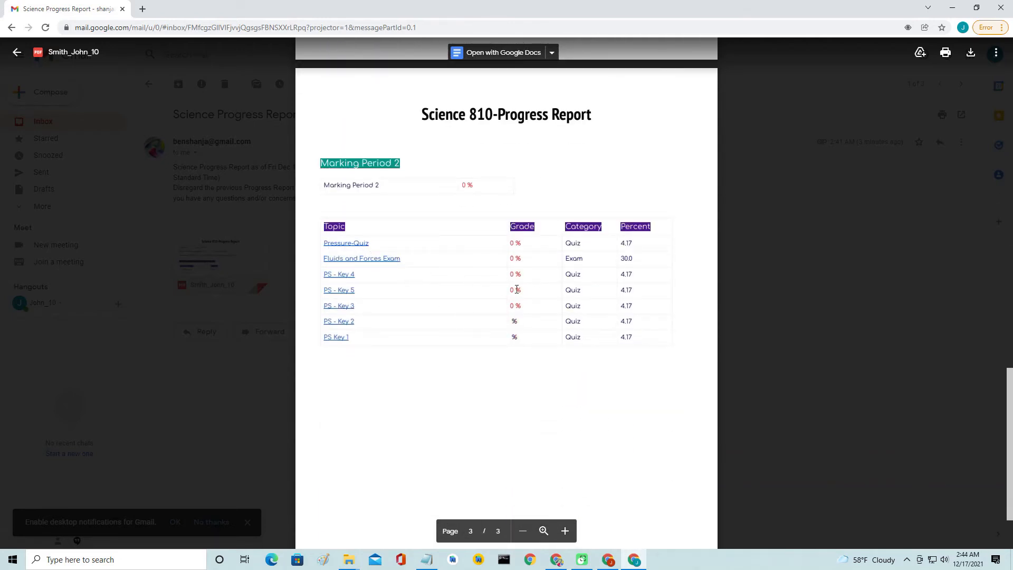
{"action": "scroll", "coordinate": [516, 289], "scroll_direction": "down", "scroll_amount": 1}
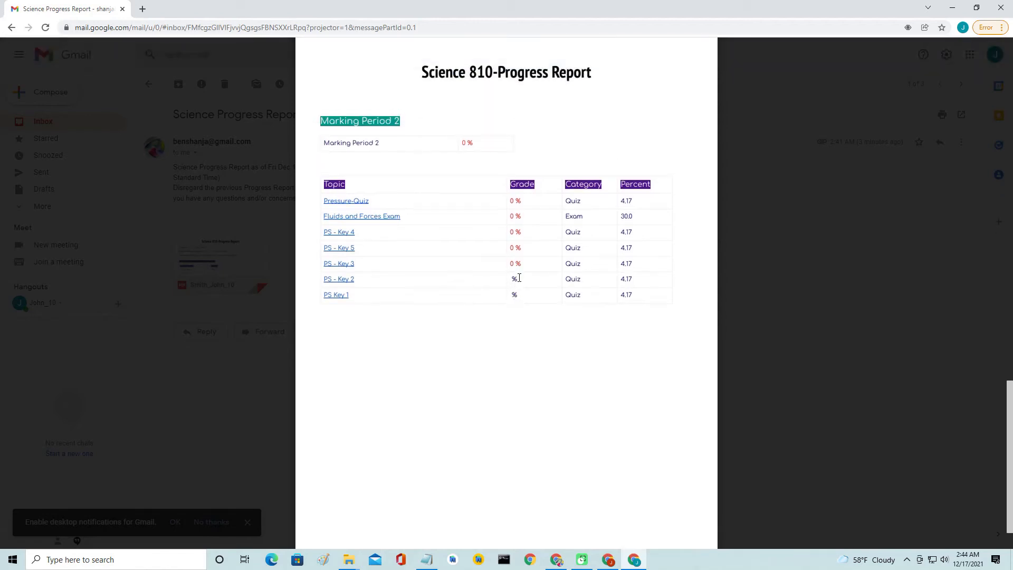
{"action": "scroll", "coordinate": [516, 274], "scroll_direction": "up", "scroll_amount": 2}
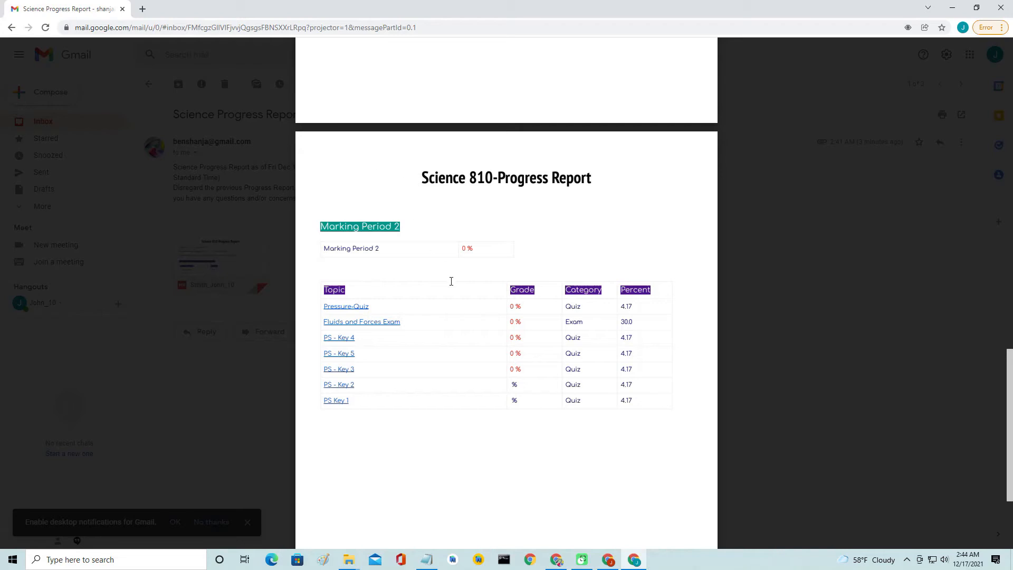
Open the Pressure-Quiz form from the report's Marking Period 2 topics and fill in the student's email
{"action": "left_click", "coordinate": [359, 307]}
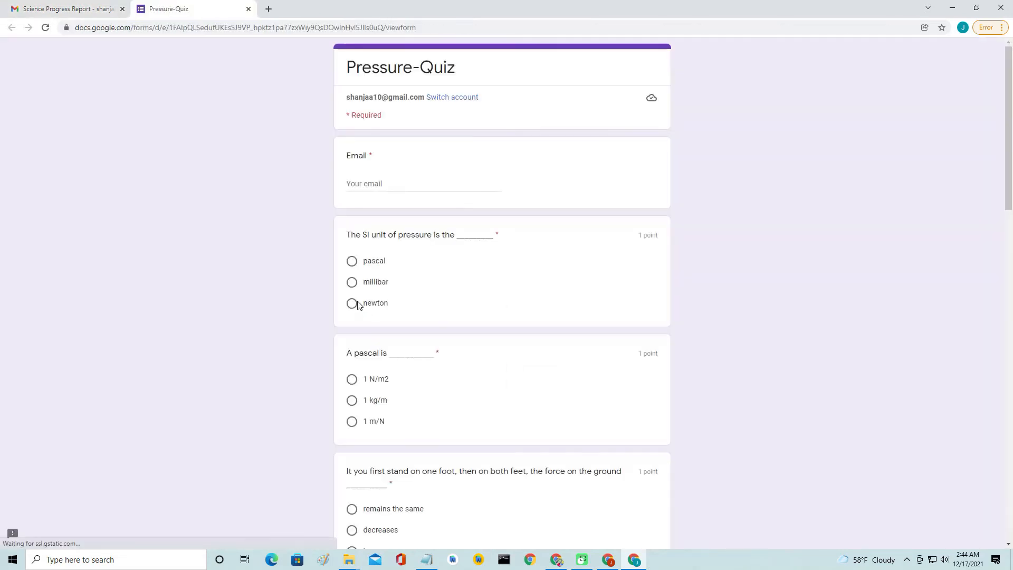
{"action": "left_click_drag", "start_coordinate": [424, 98], "coordinate": [346, 97]}
{"action": "key", "text": "ctrl+c"}
{"action": "left_click", "coordinate": [377, 183]}
{"action": "key", "text": "ctrl+v"}
Answer the first five Pressure-Quiz questions with pascal, 1 N/m2, remains the same, increases, and increases
{"action": "left_click", "coordinate": [352, 282]}
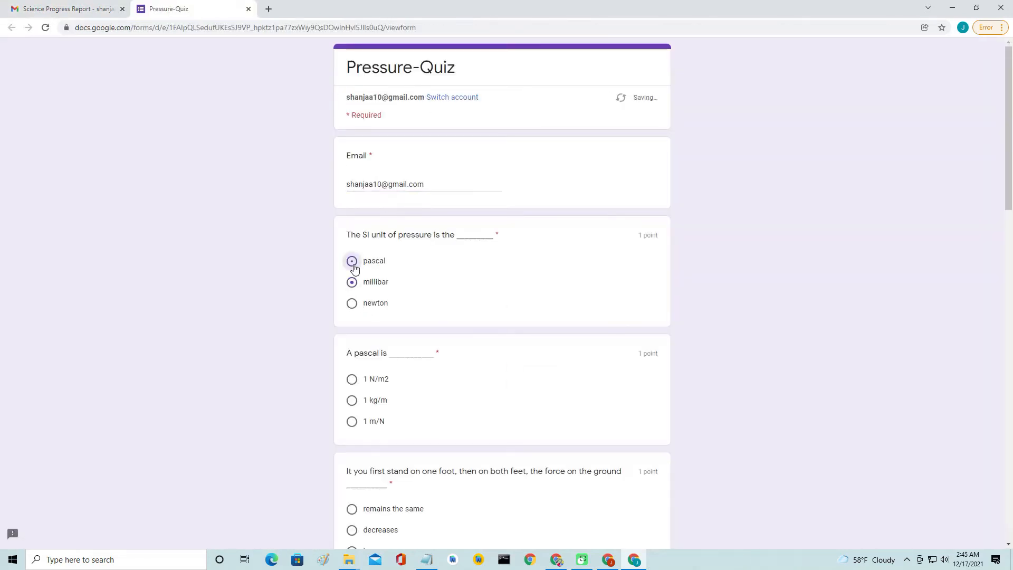
{"action": "left_click", "coordinate": [353, 264]}
{"action": "scroll", "coordinate": [386, 282], "scroll_direction": "down", "scroll_amount": 2}
{"action": "left_click", "coordinate": [352, 274]}
{"action": "scroll", "coordinate": [407, 295], "scroll_direction": "down", "scroll_amount": 3}
{"action": "left_click", "coordinate": [352, 245]}
{"action": "scroll", "coordinate": [394, 277], "scroll_direction": "down", "scroll_amount": 2}
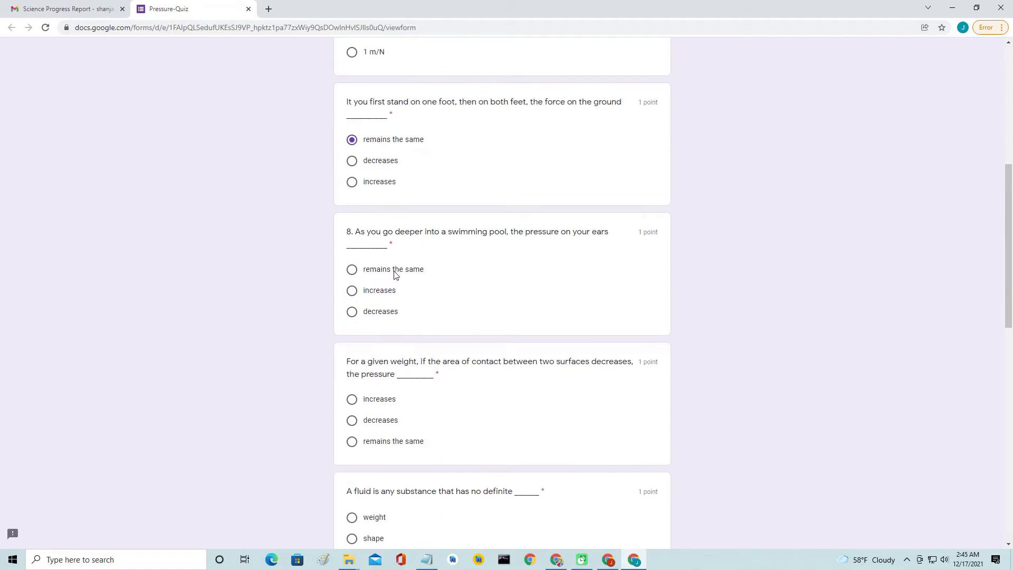
{"action": "left_click", "coordinate": [352, 290]}
{"action": "scroll", "coordinate": [410, 214], "scroll_direction": "down", "scroll_amount": 4}
{"action": "left_click", "coordinate": [352, 188]}
{"action": "scroll", "coordinate": [426, 238], "scroll_direction": "down", "scroll_amount": 2}
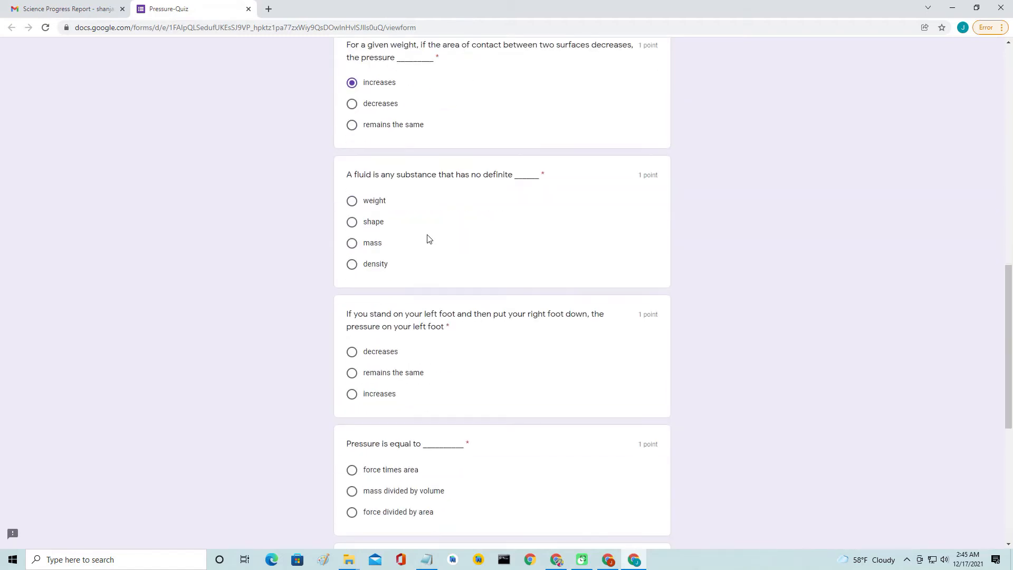
Answer the remaining quiz questions with shape, decreases, force divided by area, greater than, and less than, and submit the quiz
{"action": "left_click", "coordinate": [352, 222]}
{"action": "scroll", "coordinate": [413, 229], "scroll_direction": "down", "scroll_amount": 3}
{"action": "scroll", "coordinate": [362, 199], "scroll_direction": "down", "scroll_amount": 3}
{"action": "left_click", "coordinate": [354, 196]}
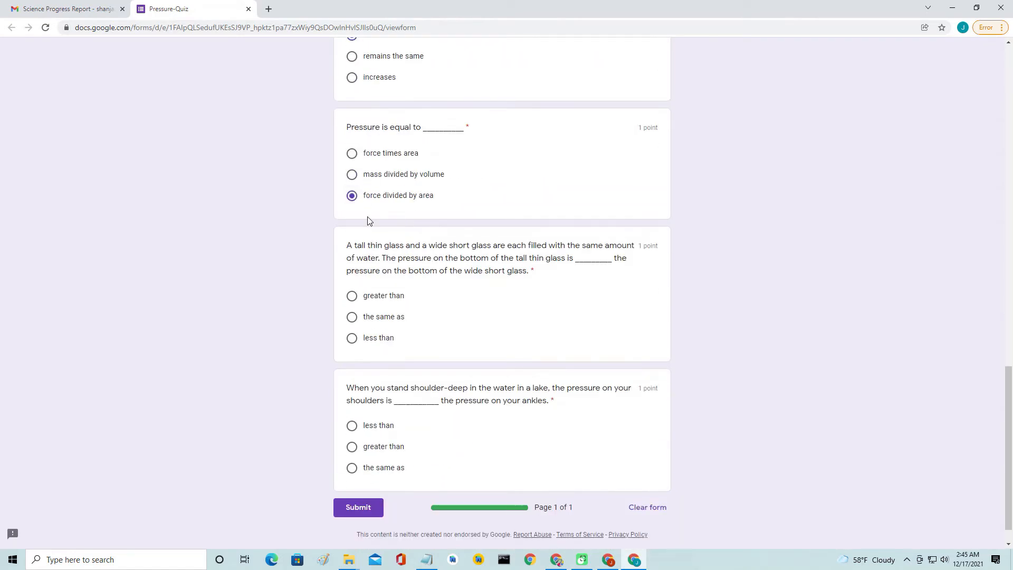
{"action": "scroll", "coordinate": [391, 238], "scroll_direction": "down", "scroll_amount": 1}
{"action": "left_click", "coordinate": [399, 265]}
{"action": "left_click", "coordinate": [352, 395]}
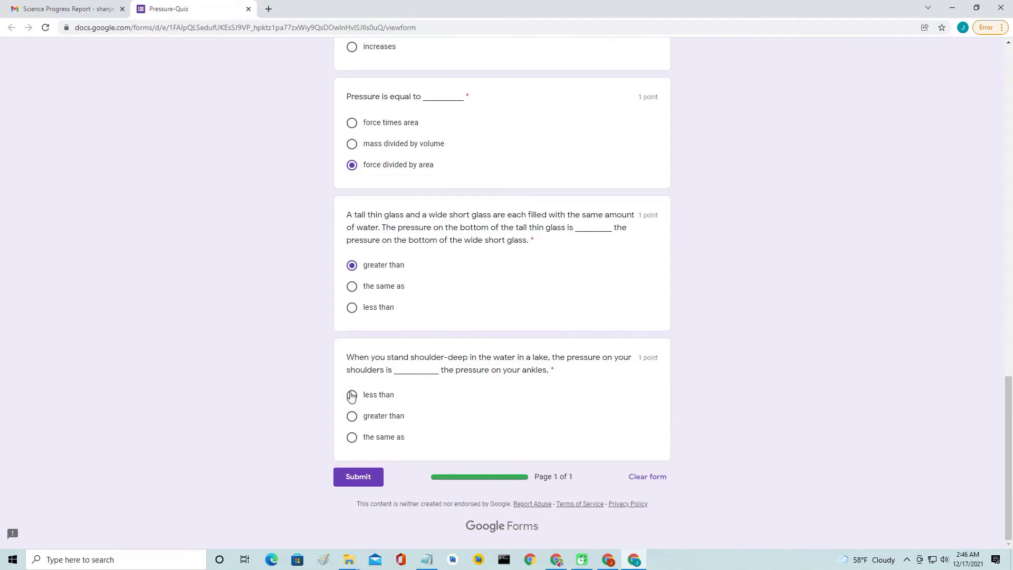
{"action": "left_click", "coordinate": [358, 476]}
{"action": "left_click", "coordinate": [385, 131]}
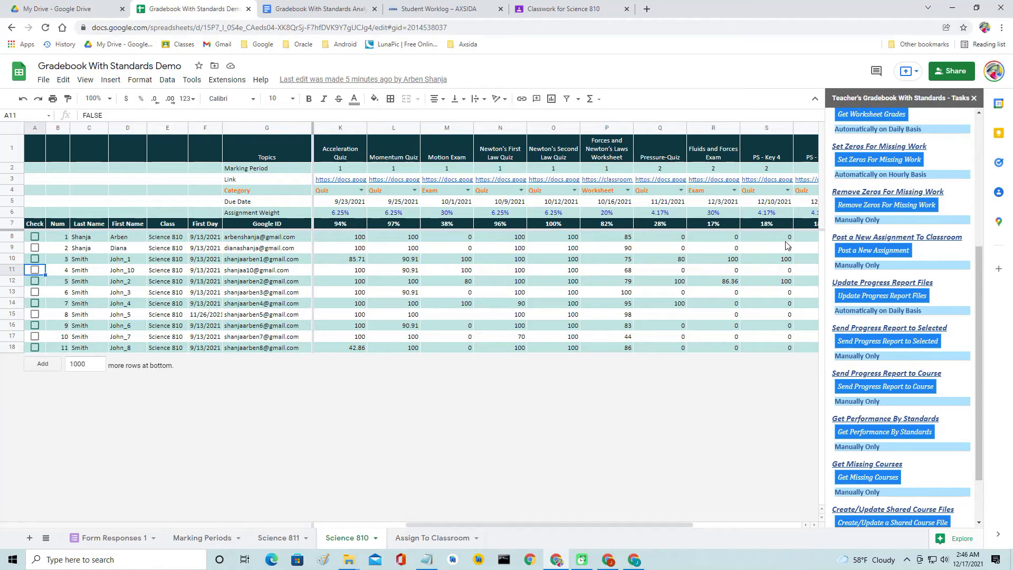
Run the Get Test Grades task for Science 810 in the gradebook spreadsheet and check the Pressure-Quiz grade in row 11
{"action": "scroll", "coordinate": [871, 221], "scroll_direction": "up", "scroll_amount": 3}
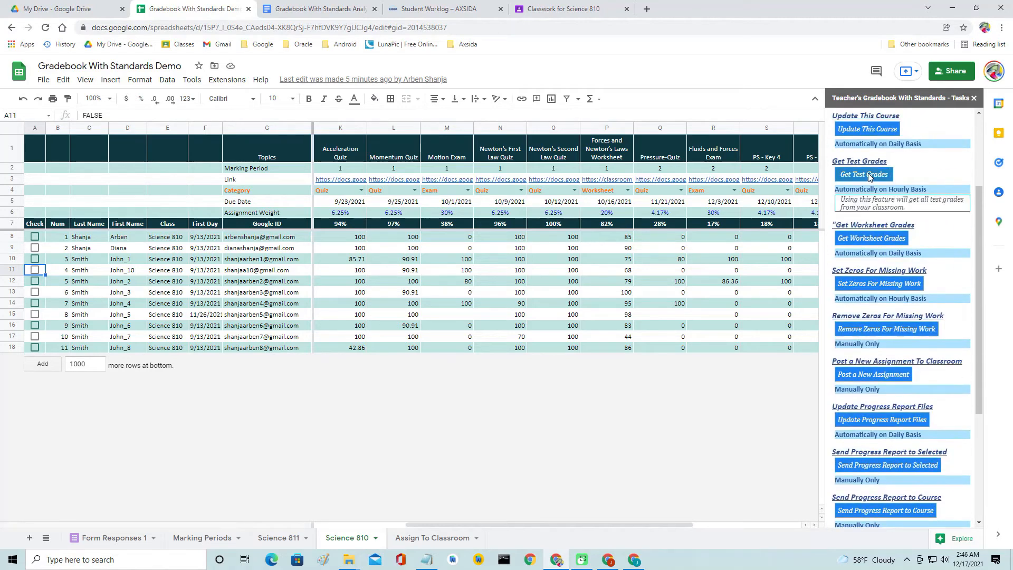
{"action": "left_click", "coordinate": [869, 175]}
{"action": "left_click_drag", "start_coordinate": [576, 524], "coordinate": [712, 518]}
{"action": "left_click", "coordinate": [12, 270]}
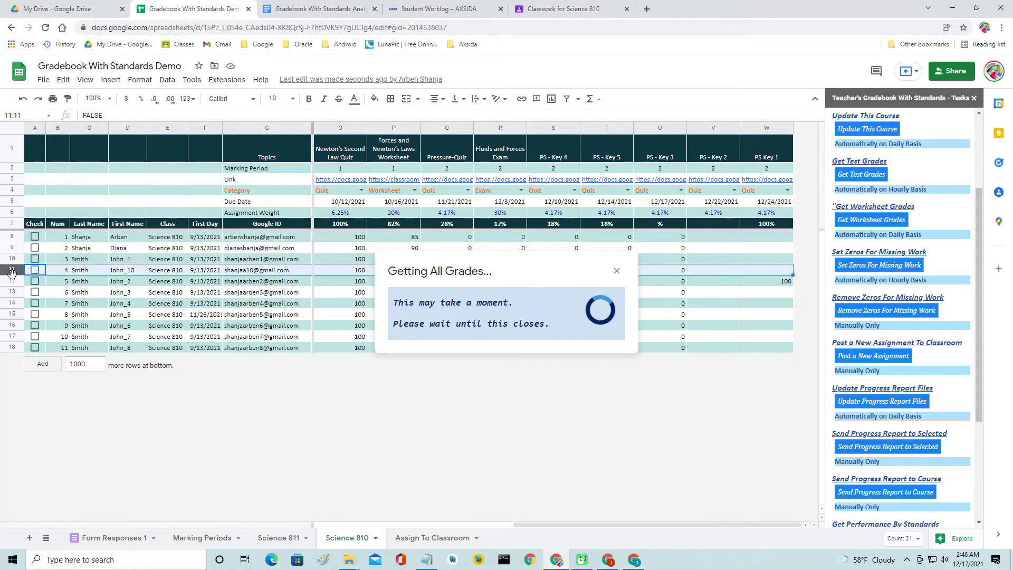
{"action": "left_click_drag", "start_coordinate": [565, 524], "coordinate": [456, 522]}
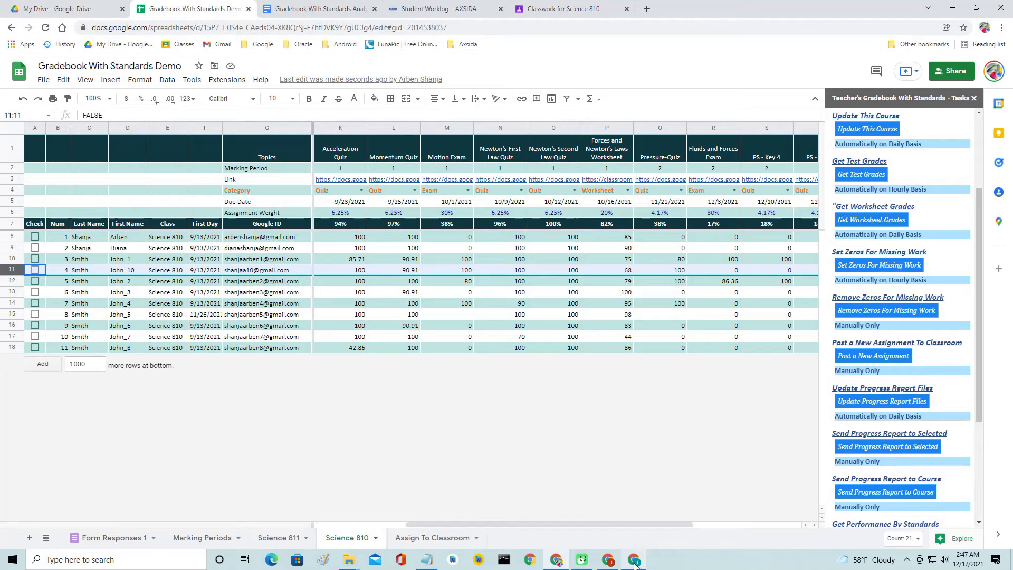
Return to the student's Gmail window, close the PDF preview, and open the Science 810 classwork in Google Classroom
{"action": "mouse_move", "coordinate": [634, 564]}
{"action": "left_click", "coordinate": [620, 537]}
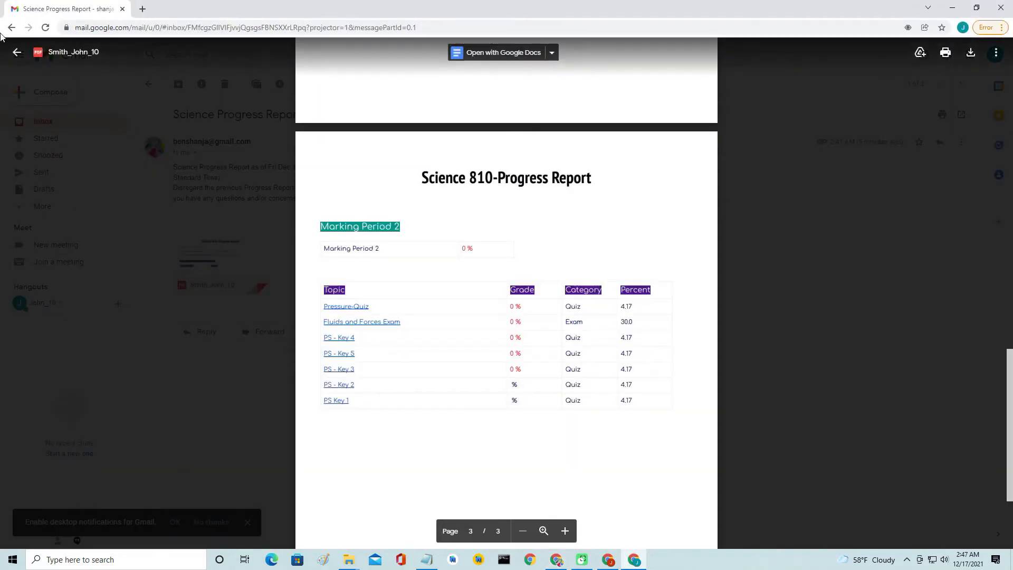
{"action": "left_click", "coordinate": [16, 56]}
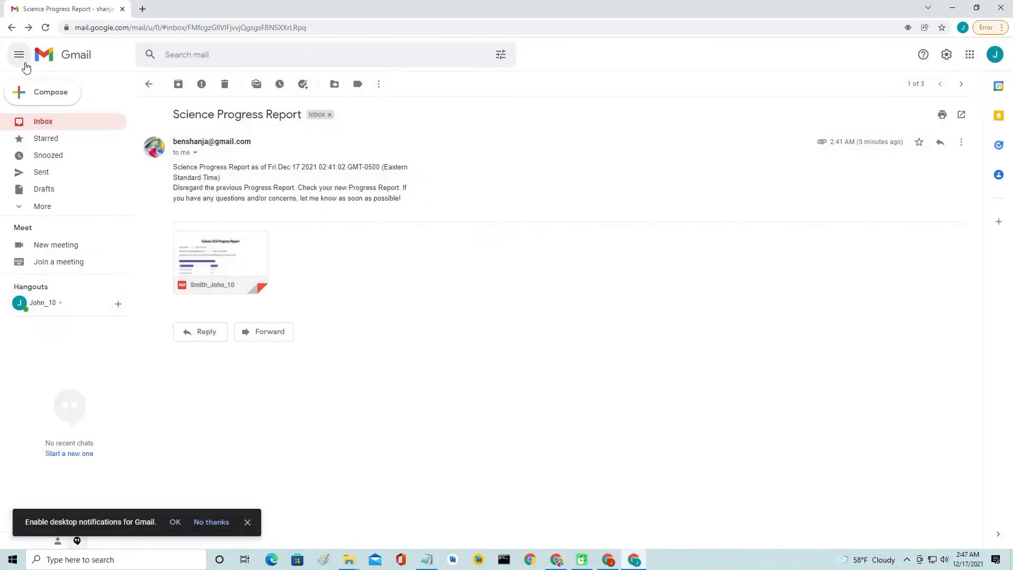
{"action": "left_click", "coordinate": [142, 9]}
{"action": "left_click", "coordinate": [447, 262]}
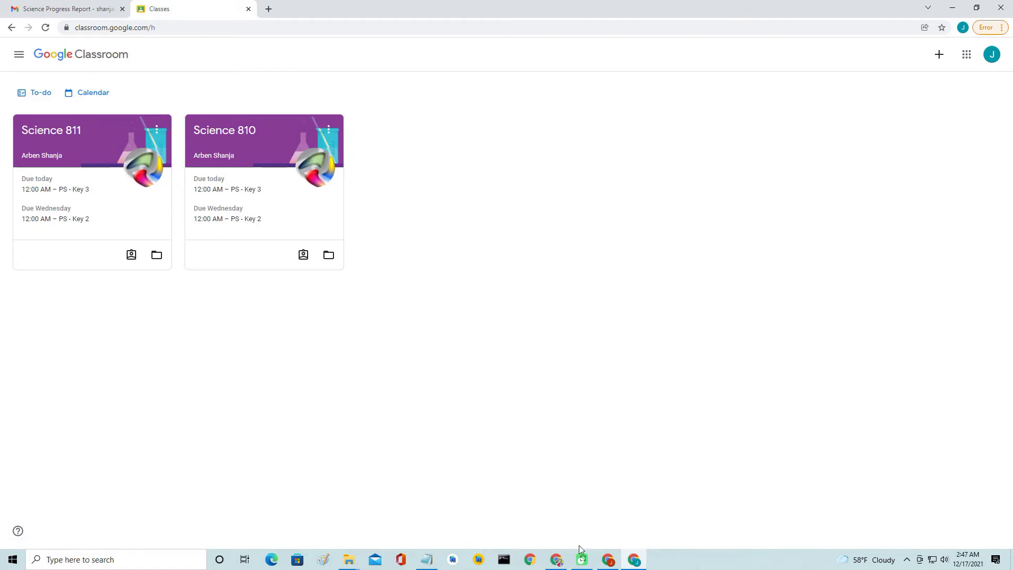
{"action": "left_click", "coordinate": [493, 61]}
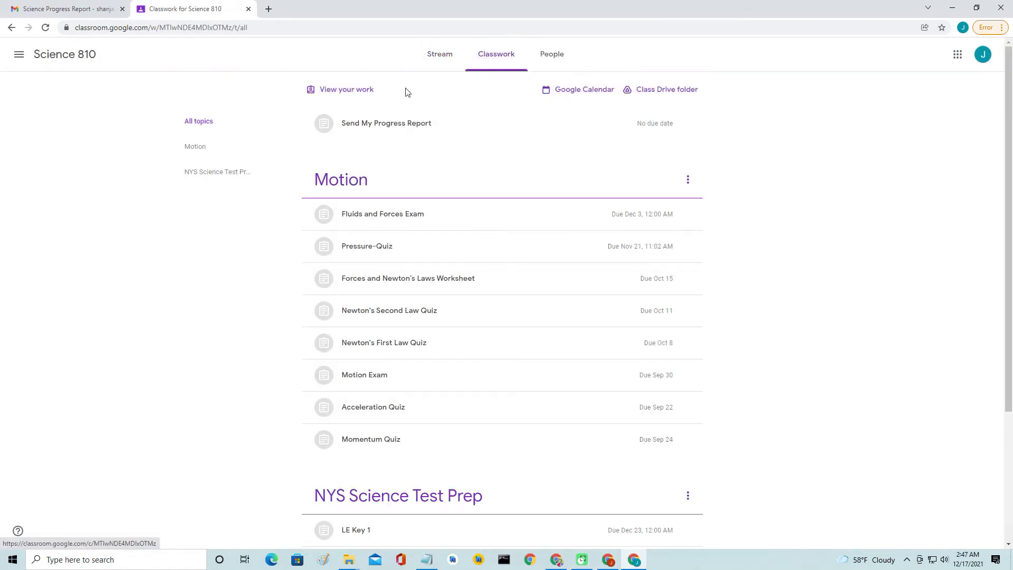
Open the Send My Progress Report assignment's form, fill in the student's email, and submit it
{"action": "left_click", "coordinate": [385, 127]}
{"action": "left_click", "coordinate": [391, 205]}
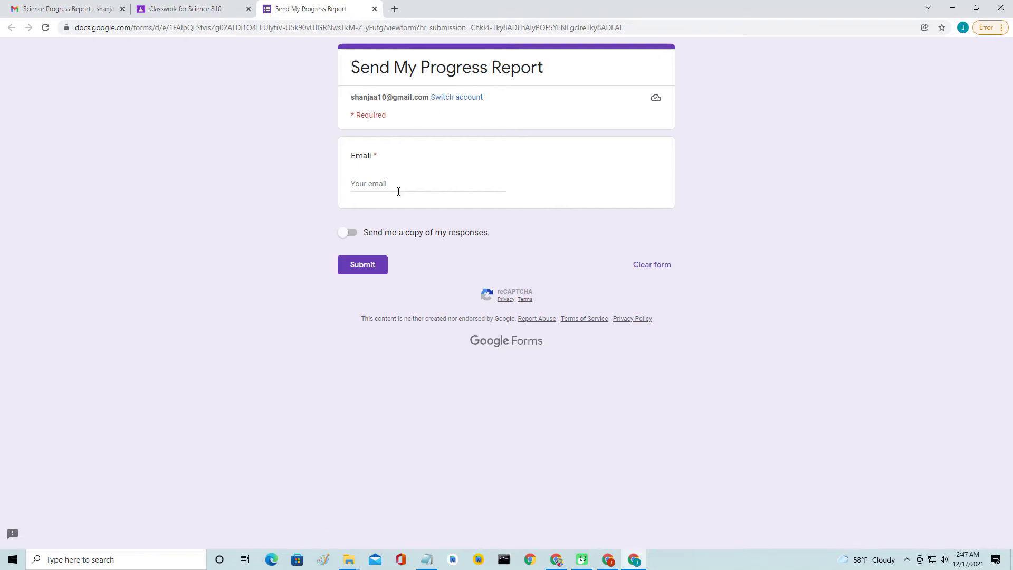
{"action": "key", "text": "ctrl+v"}
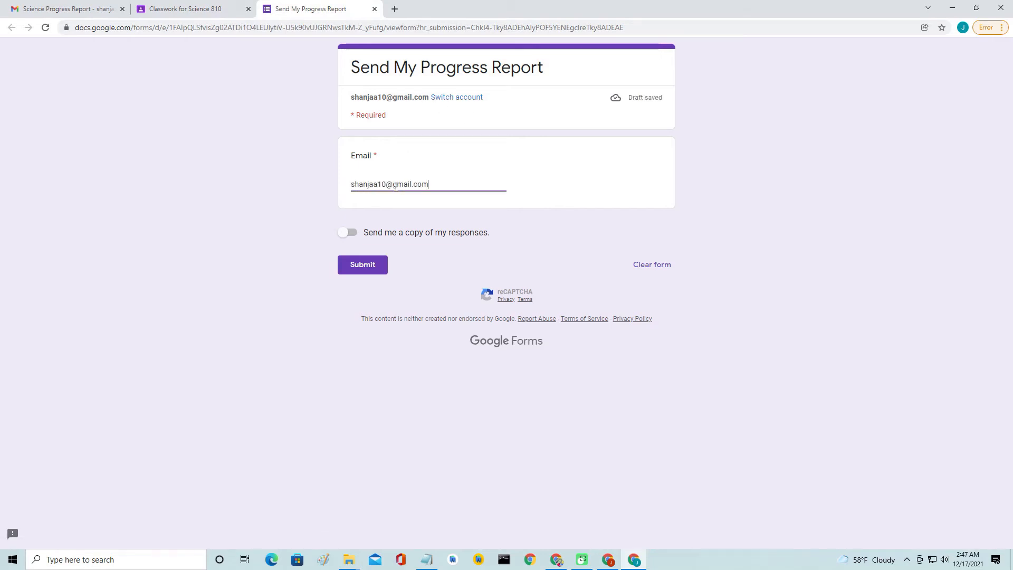
{"action": "left_click", "coordinate": [381, 264]}
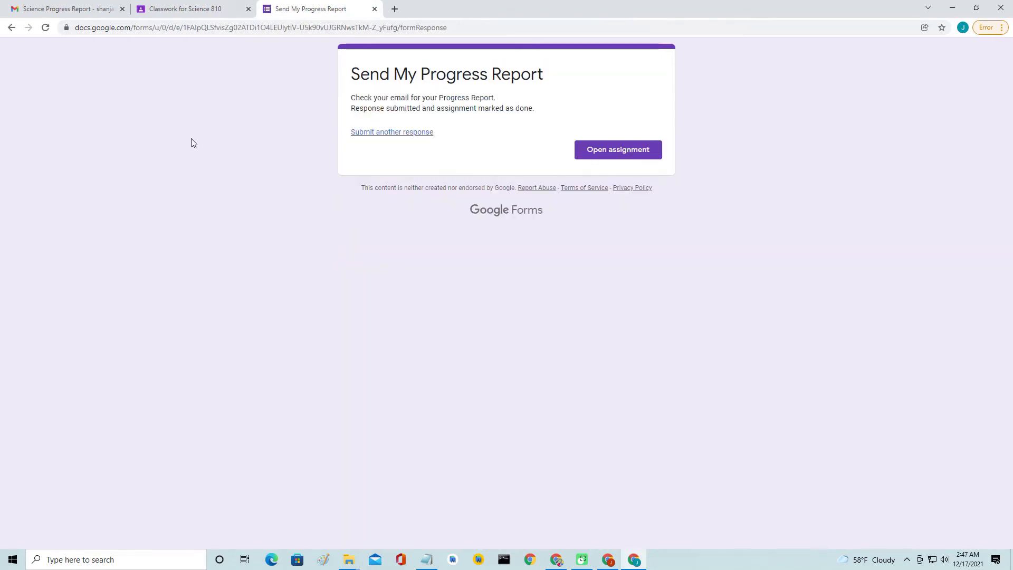
Open the newest Science Progress Report email in the student's inbox and review the marking period grades in its Science 811 PDF
{"action": "left_click", "coordinate": [84, 8]}
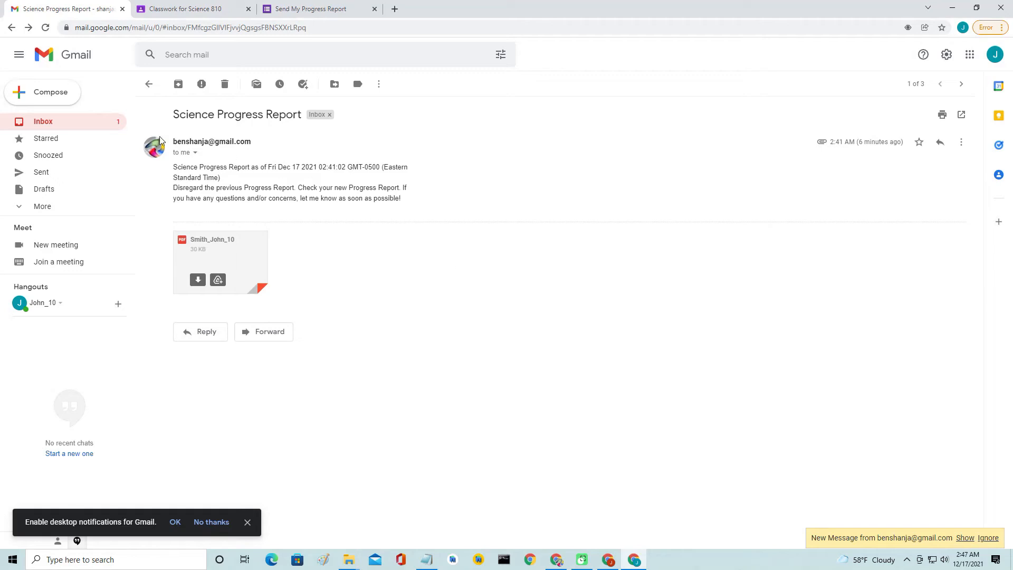
{"action": "left_click", "coordinate": [81, 121]}
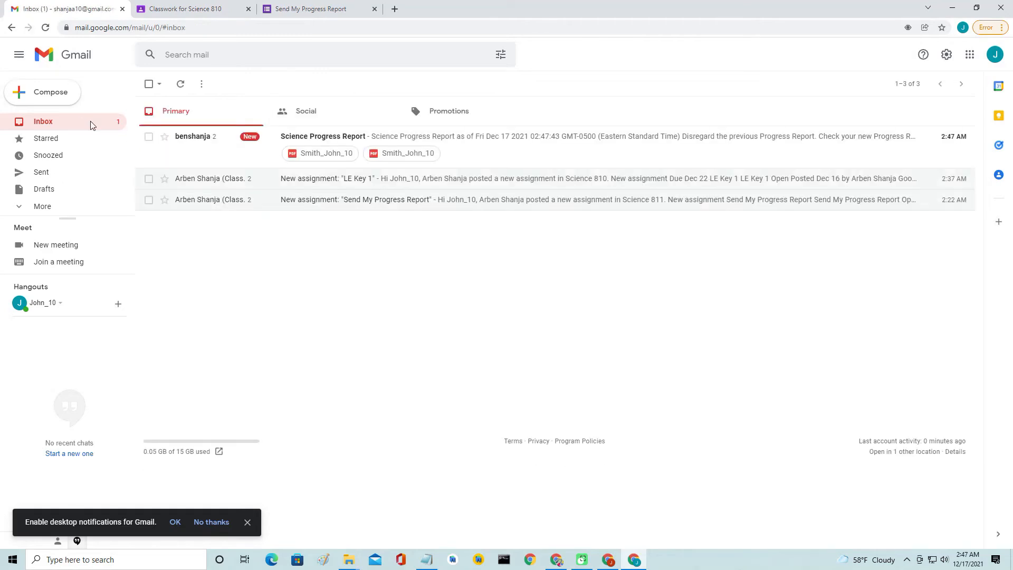
{"action": "left_click", "coordinate": [332, 147]}
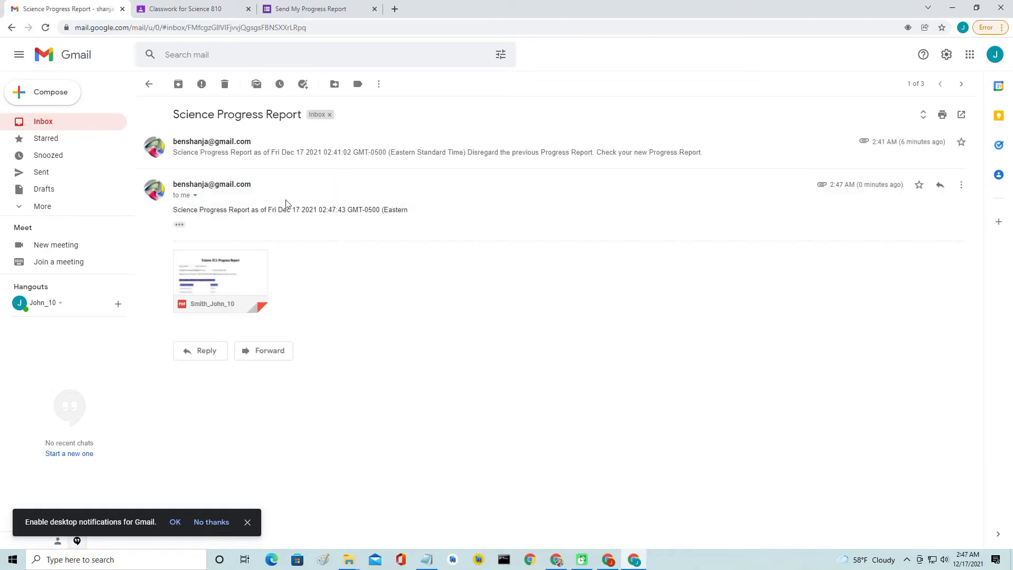
{"action": "left_click", "coordinate": [245, 153]}
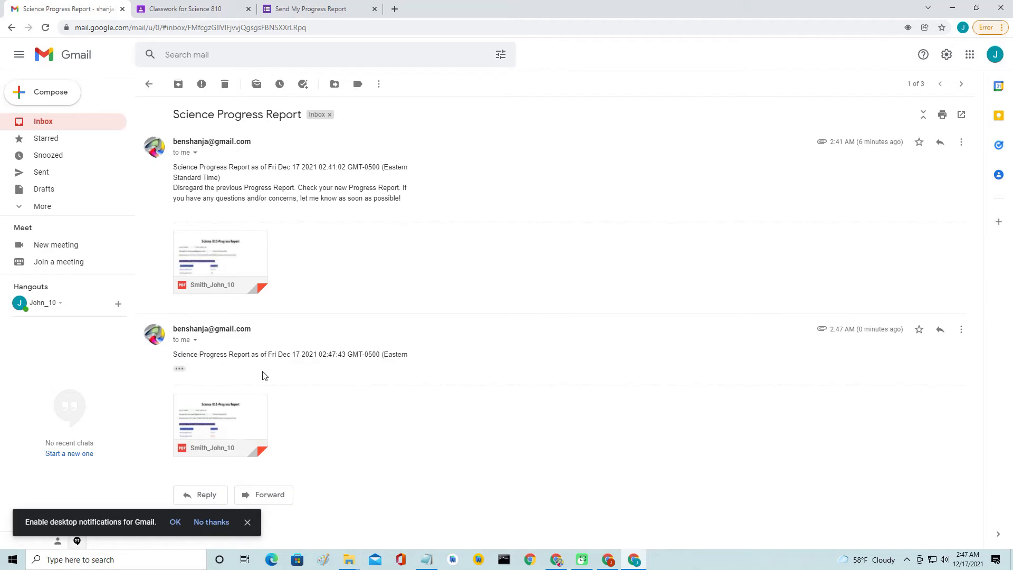
{"action": "left_click", "coordinate": [226, 415]}
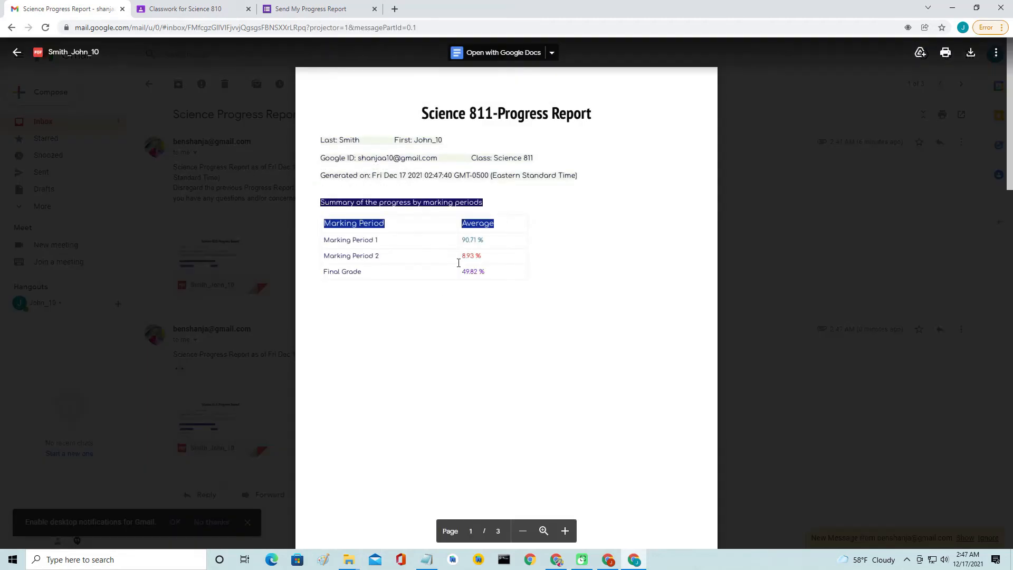
{"action": "scroll", "coordinate": [484, 262], "scroll_direction": "down", "scroll_amount": 15}
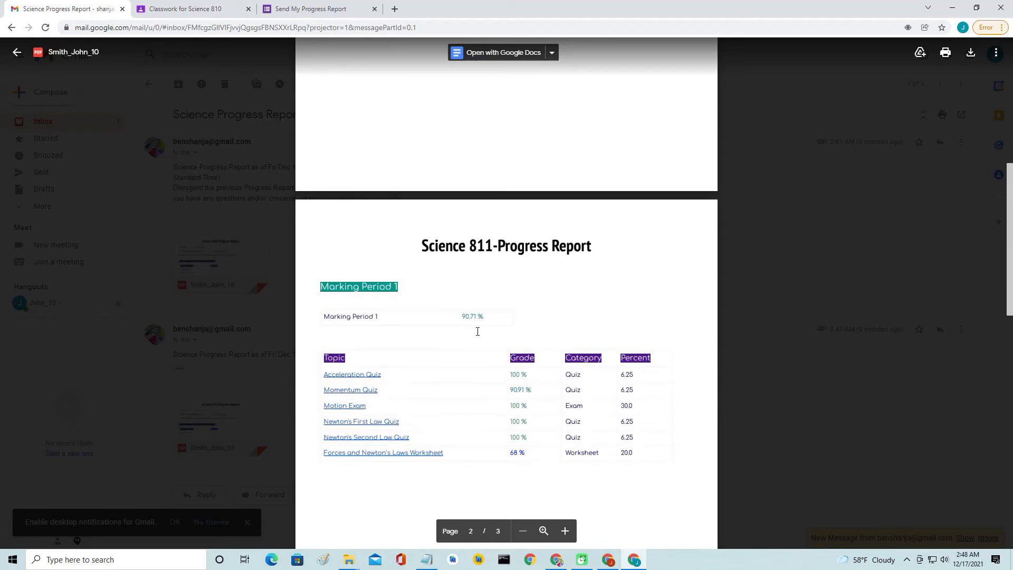
{"action": "scroll", "coordinate": [475, 333], "scroll_direction": "down", "scroll_amount": 3}
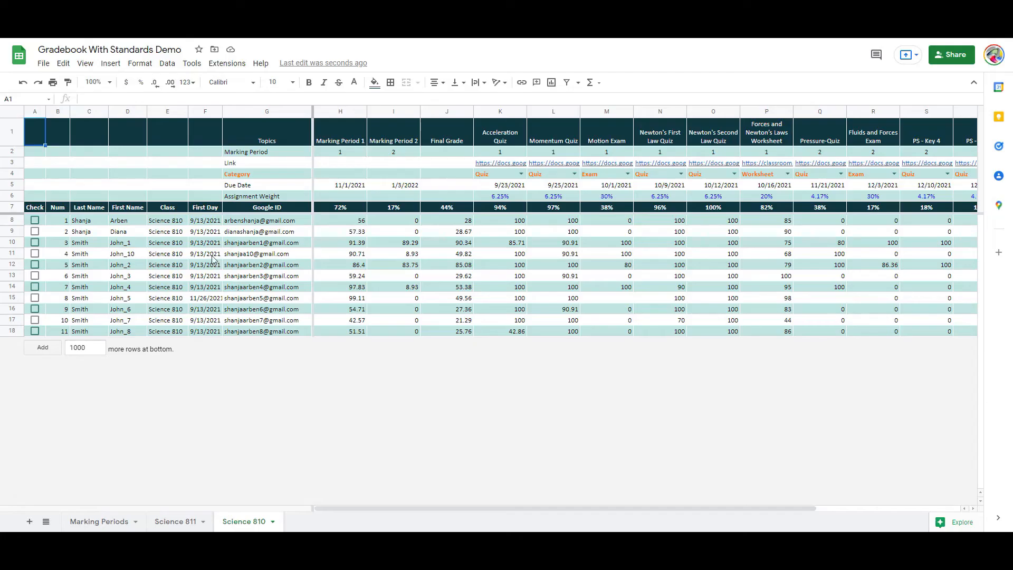
In the gradebook spreadsheet, open the add-on's Performance By Standards Reports tasks with the Topic Selection Sheet
{"action": "left_click", "coordinate": [227, 64]}
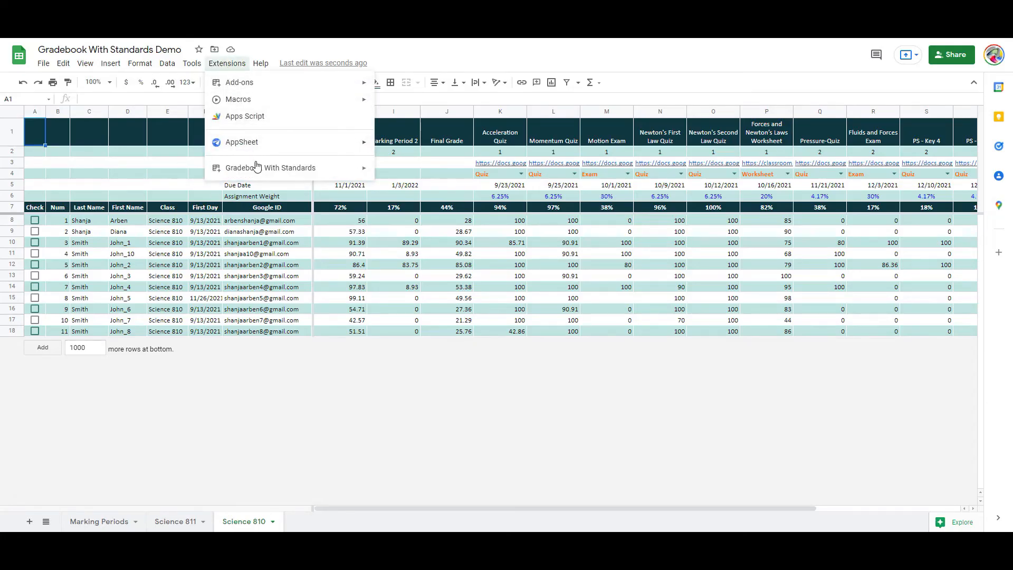
{"action": "mouse_move", "coordinate": [255, 167]}
{"action": "mouse_move", "coordinate": [409, 191]}
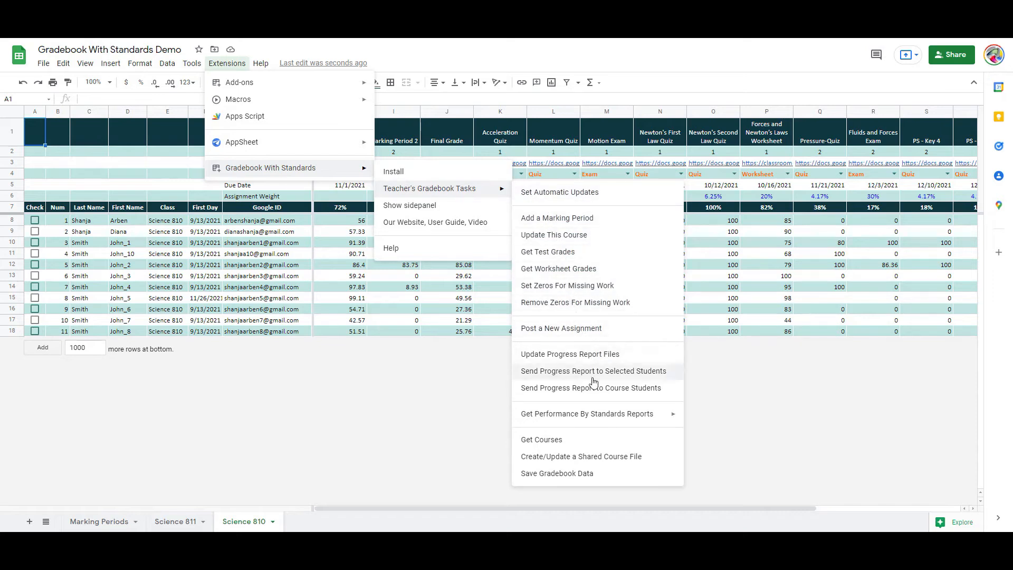
{"action": "mouse_move", "coordinate": [628, 415]}
{"action": "left_click", "coordinate": [738, 420]}
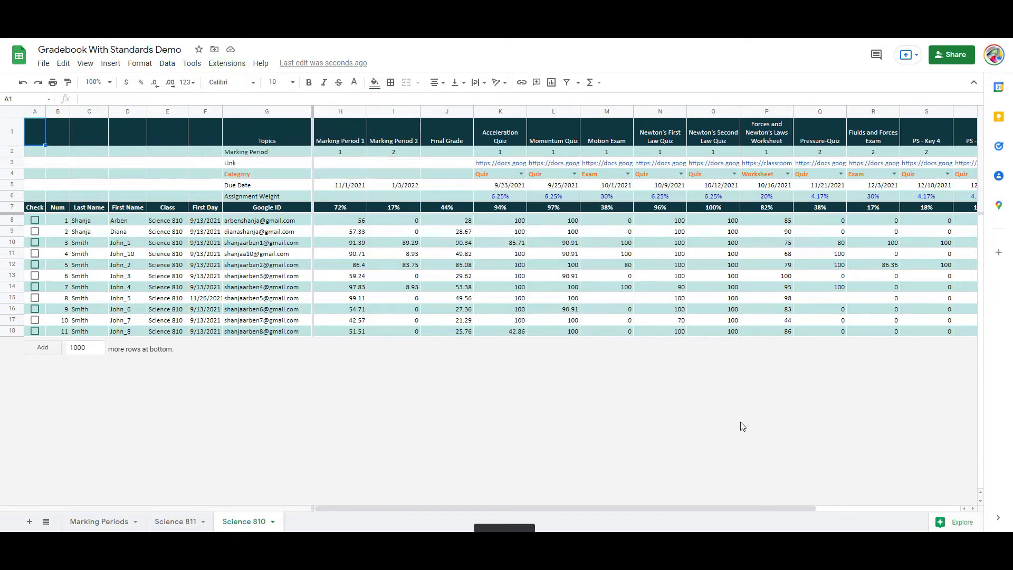
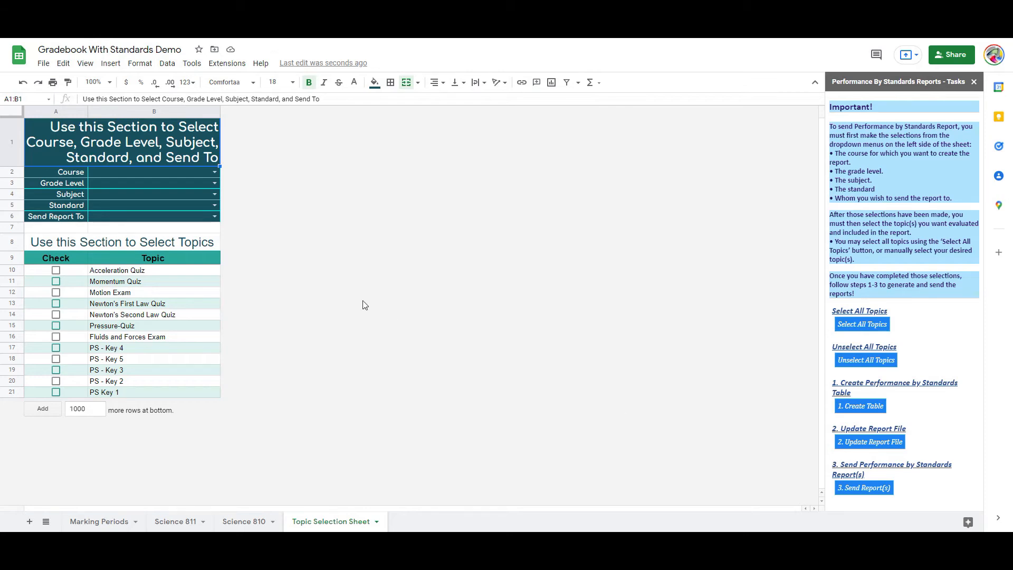
Set the report's course to Science 811, grade level to Middle School, and subject to Science on the Topic Selection Sheet
{"action": "left_click", "coordinate": [214, 173]}
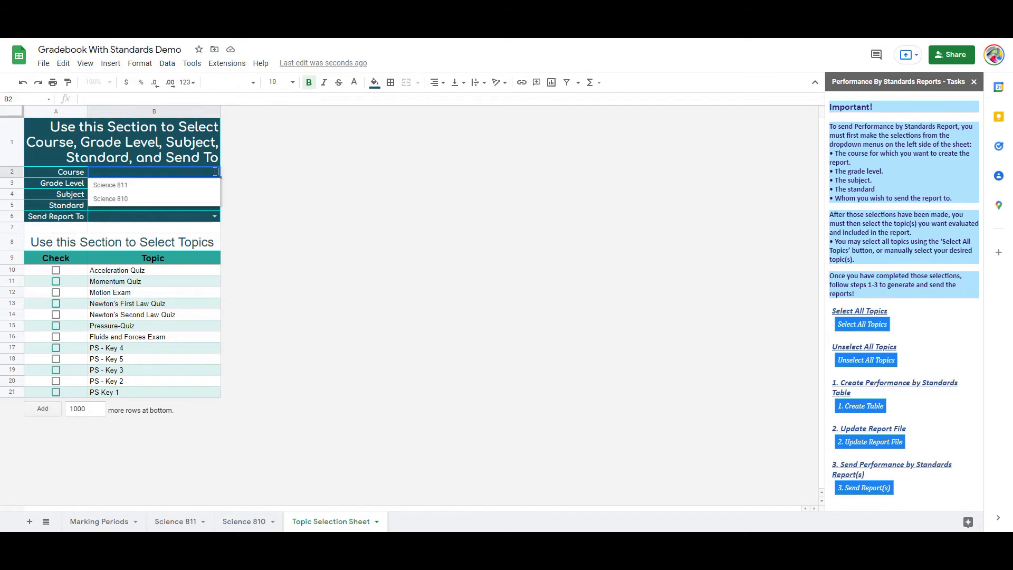
{"action": "left_click", "coordinate": [143, 190]}
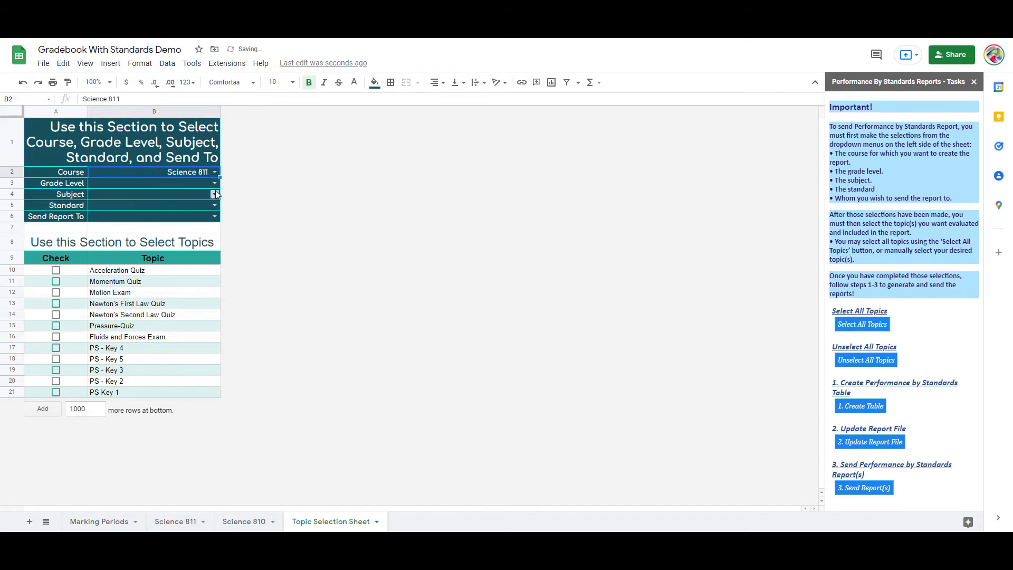
{"action": "left_click", "coordinate": [215, 183]}
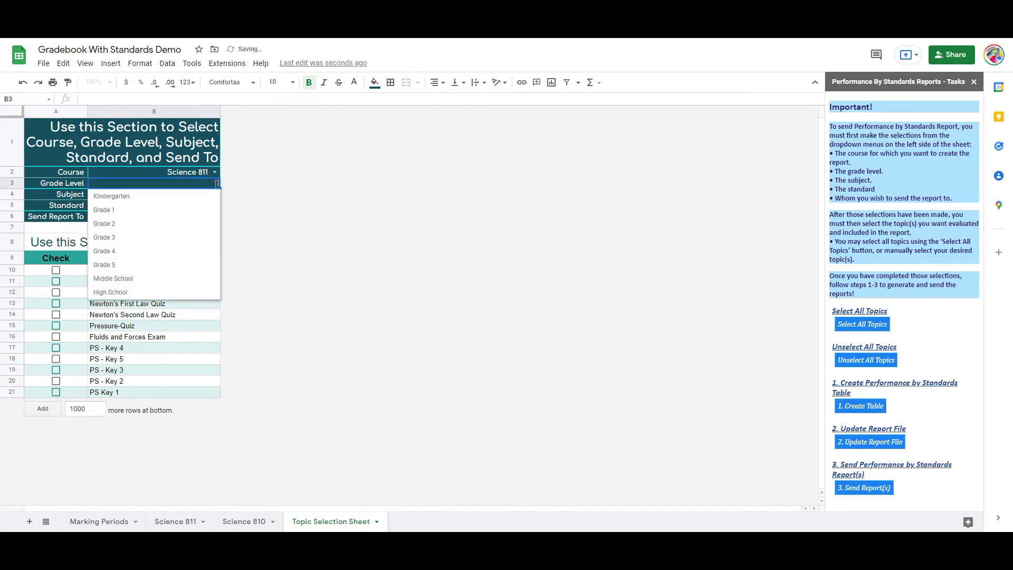
{"action": "left_click", "coordinate": [135, 280]}
{"action": "left_click", "coordinate": [214, 194]}
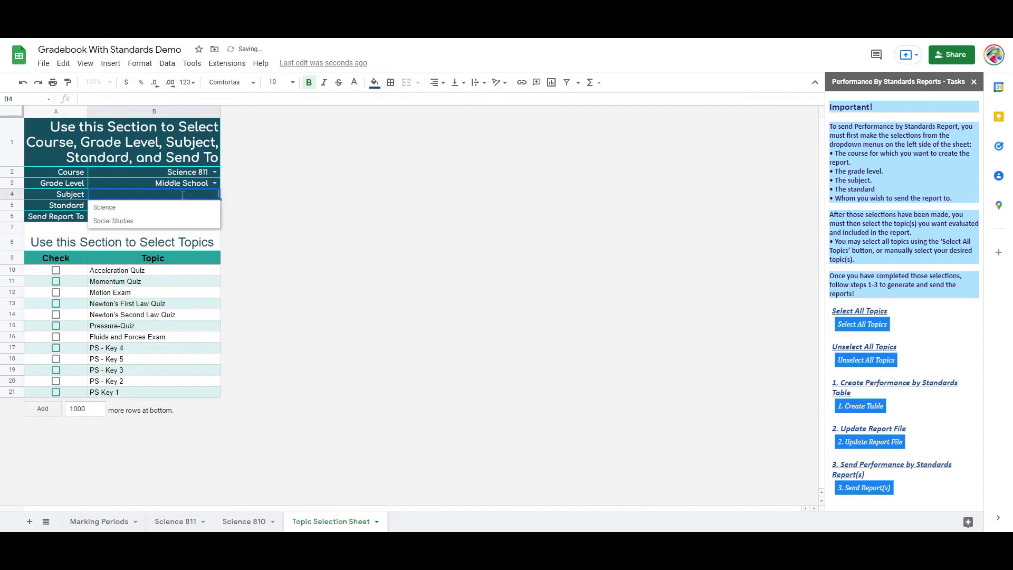
{"action": "left_click", "coordinate": [158, 209]}
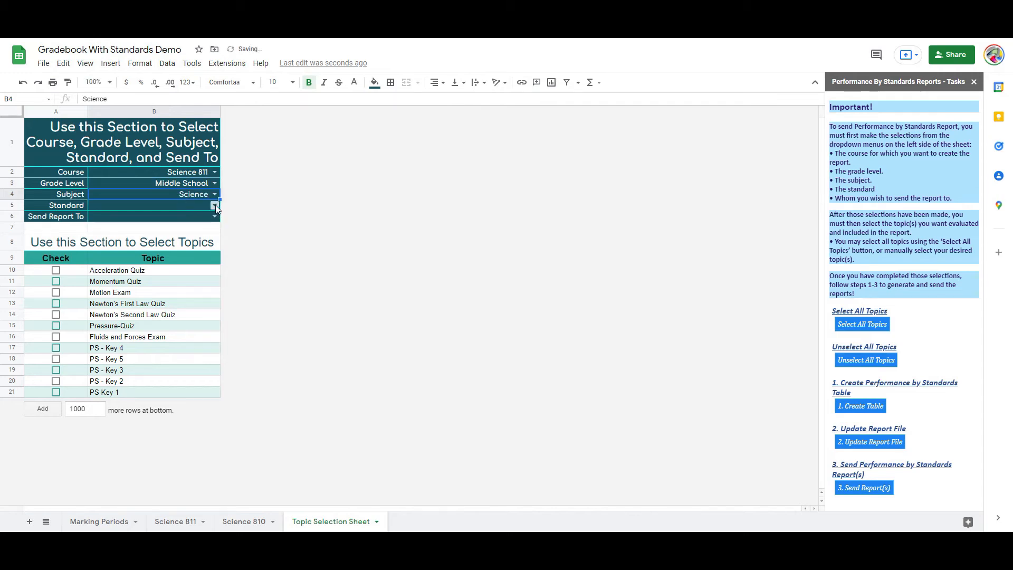
Set the report's standard to DCI Disciplinary Core Ideas and its recipient to To Teacher
{"action": "left_click", "coordinate": [216, 205]}
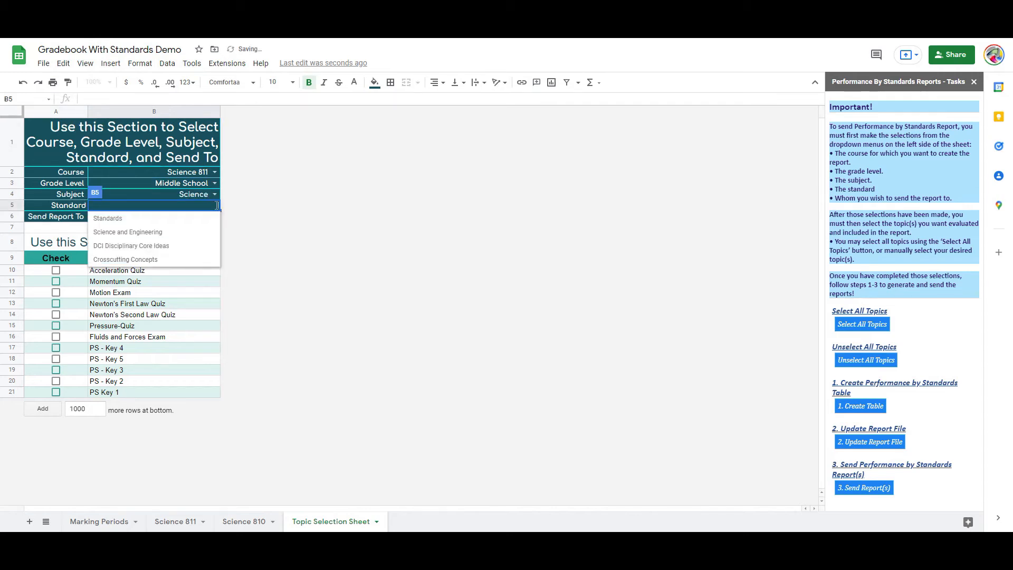
{"action": "left_click", "coordinate": [158, 246]}
{"action": "left_click", "coordinate": [215, 217]}
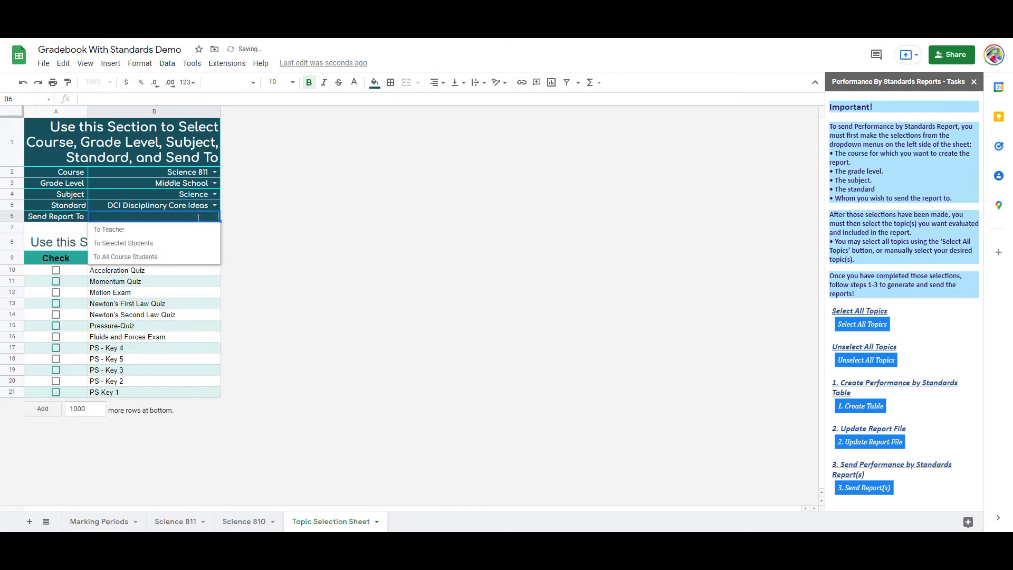
{"action": "left_click", "coordinate": [156, 230]}
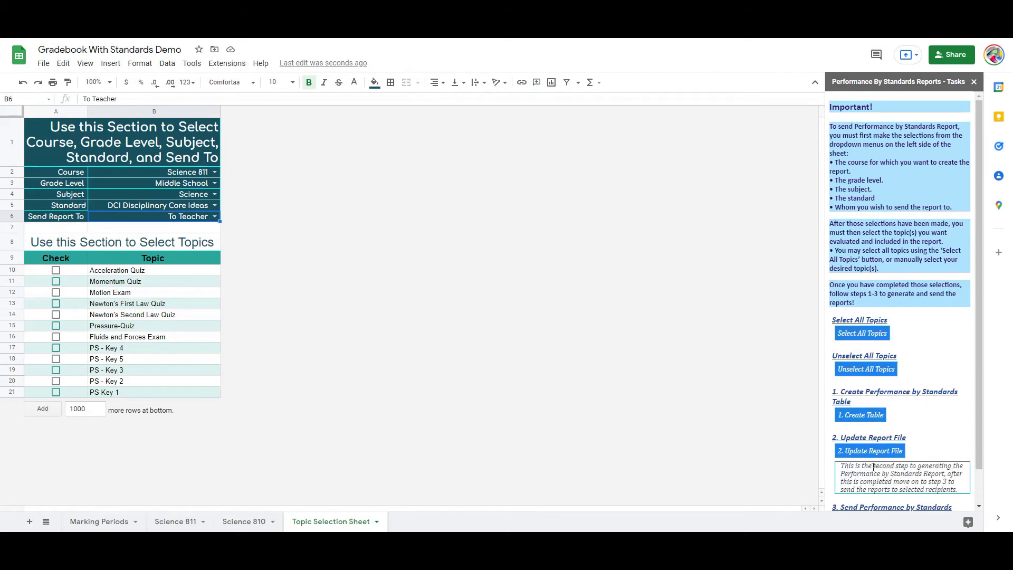
Select the topics Acceleration Quiz, Momentum Quiz, Motion Exam, Newton's First Law Quiz and Newton's Second Law Quiz for the report
{"action": "scroll", "coordinate": [874, 472], "scroll_direction": "down", "scroll_amount": 2}
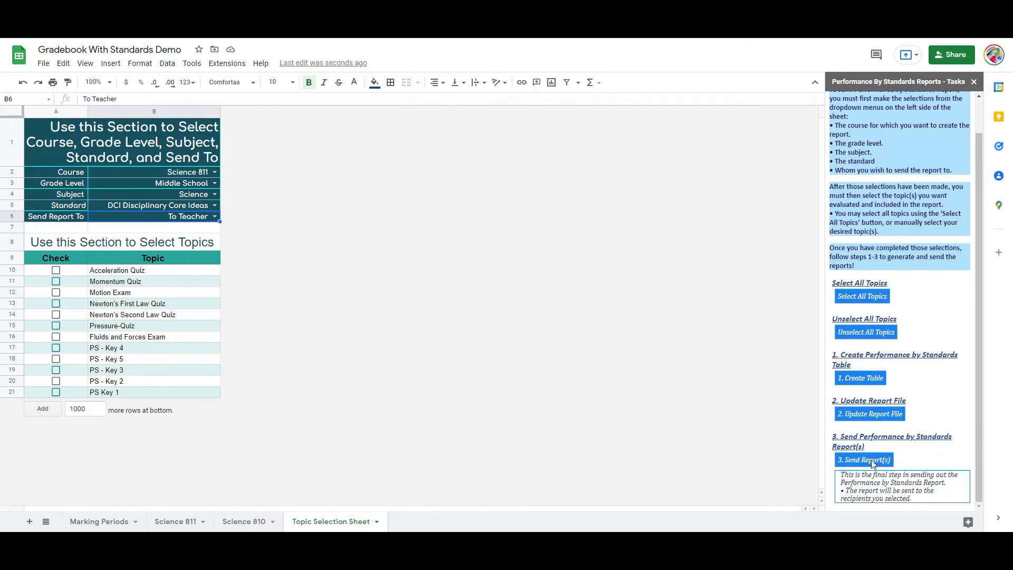
{"action": "scroll", "coordinate": [874, 464], "scroll_direction": "up", "scroll_amount": 1}
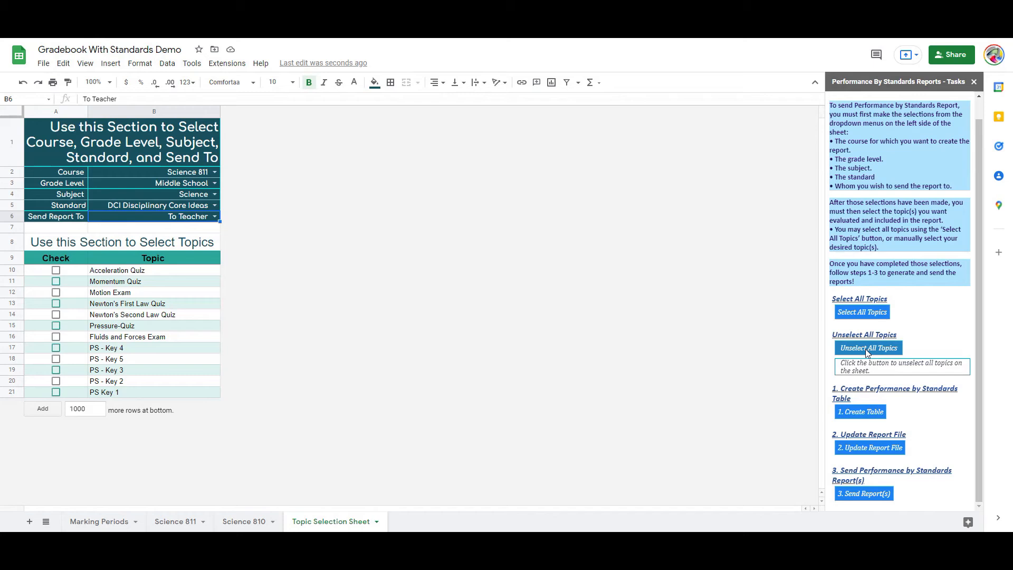
{"action": "left_click", "coordinate": [57, 270]}
{"action": "left_click", "coordinate": [57, 281]}
{"action": "left_click", "coordinate": [56, 292]}
{"action": "left_click", "coordinate": [57, 304]}
{"action": "left_click", "coordinate": [56, 314]}
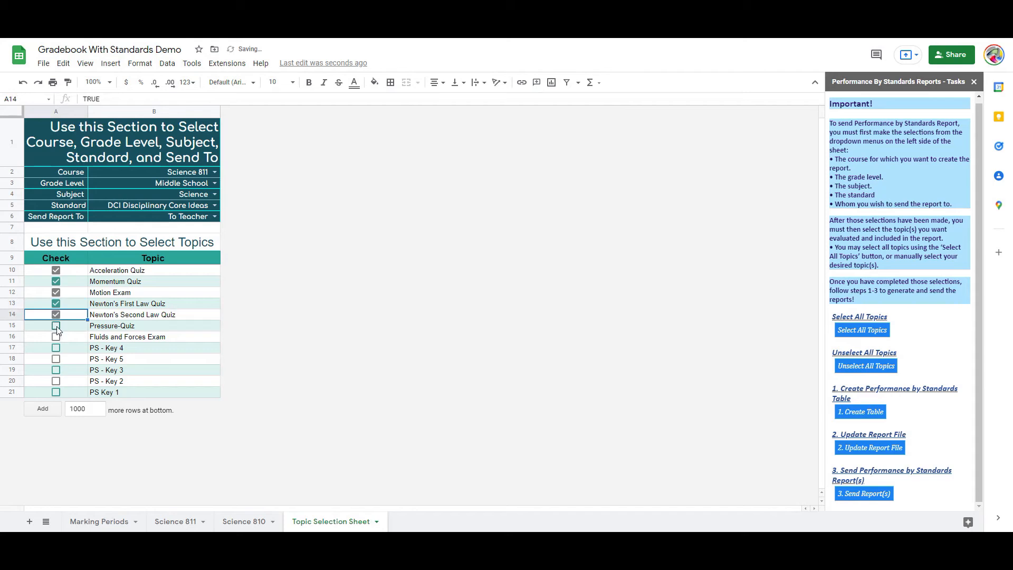
{"action": "left_click", "coordinate": [57, 337]}
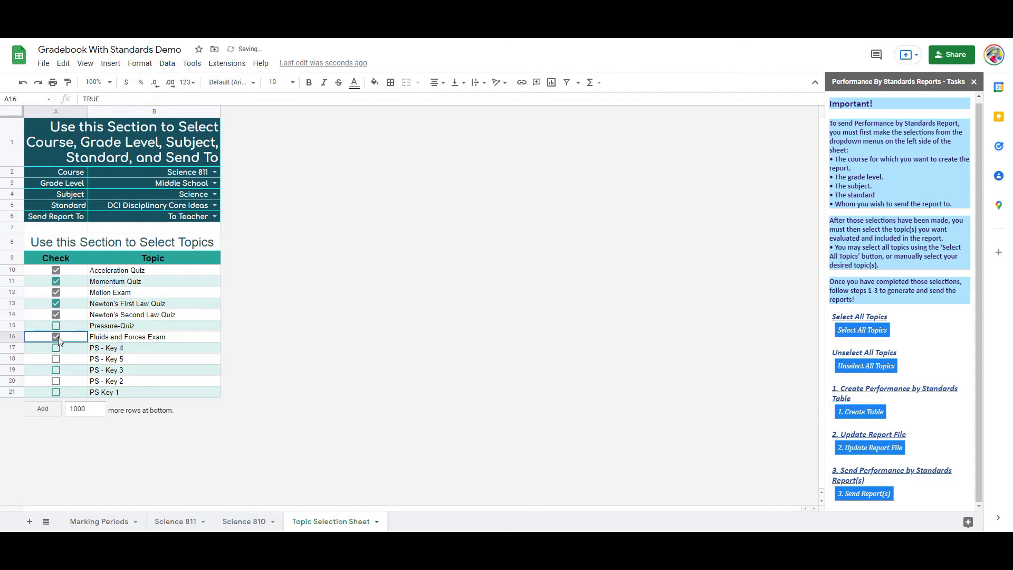
{"action": "left_click", "coordinate": [56, 337]}
Create the Performance by Standards table, update and send the report, and return to the Topic Selection Sheet
{"action": "left_click", "coordinate": [853, 413]}
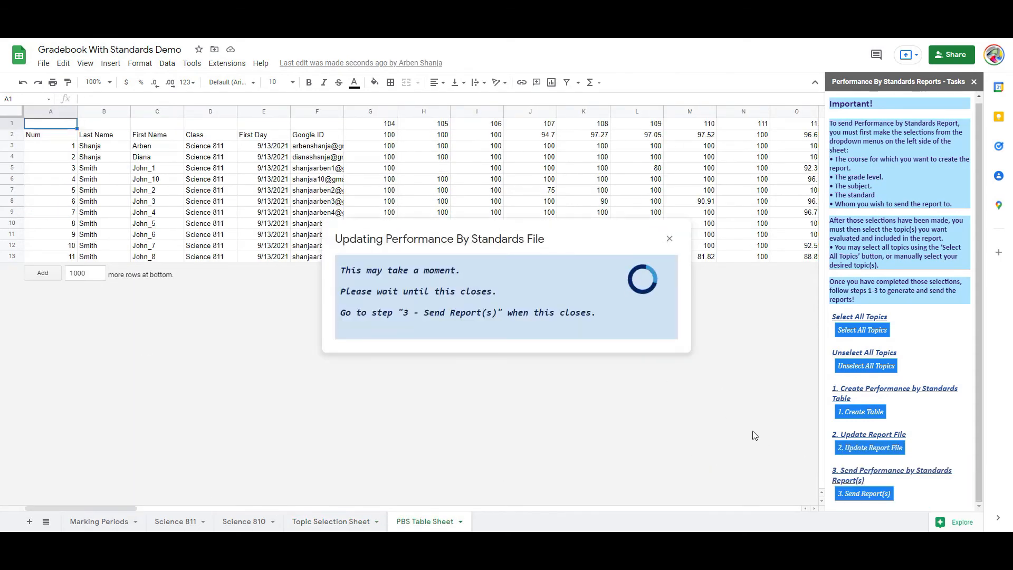
{"action": "left_click", "coordinate": [295, 521]}
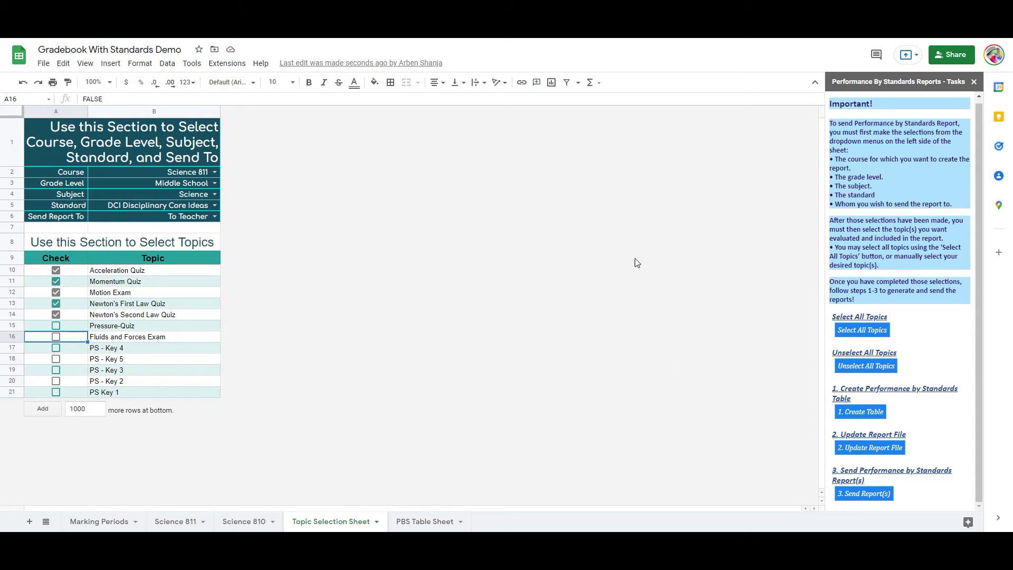
Switch to Gmail in a new tab and open the PDF attached to the newest Performance By Standard Report email
{"action": "key", "text": "ctrl+t"}
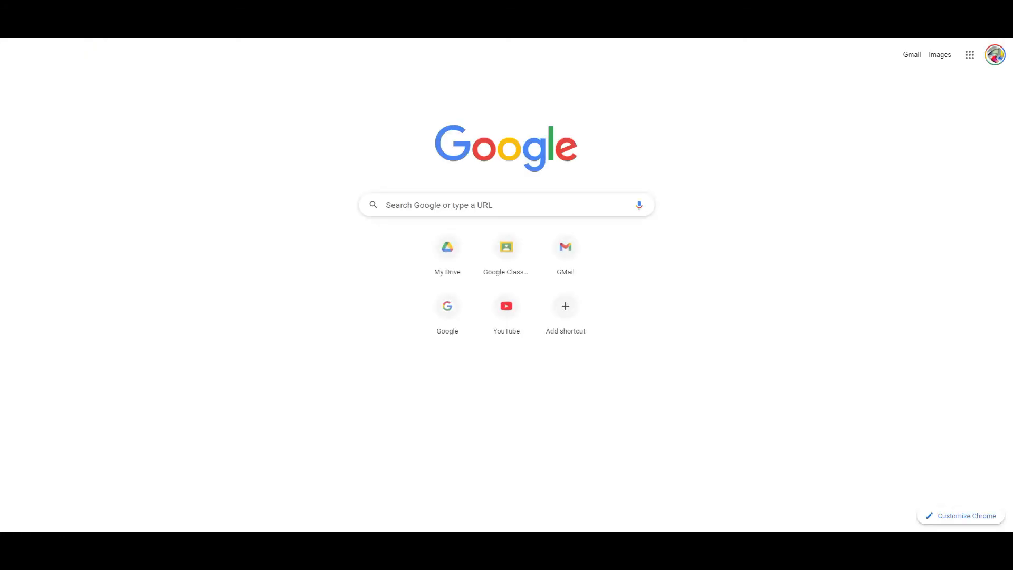
{"action": "left_click", "coordinate": [559, 248]}
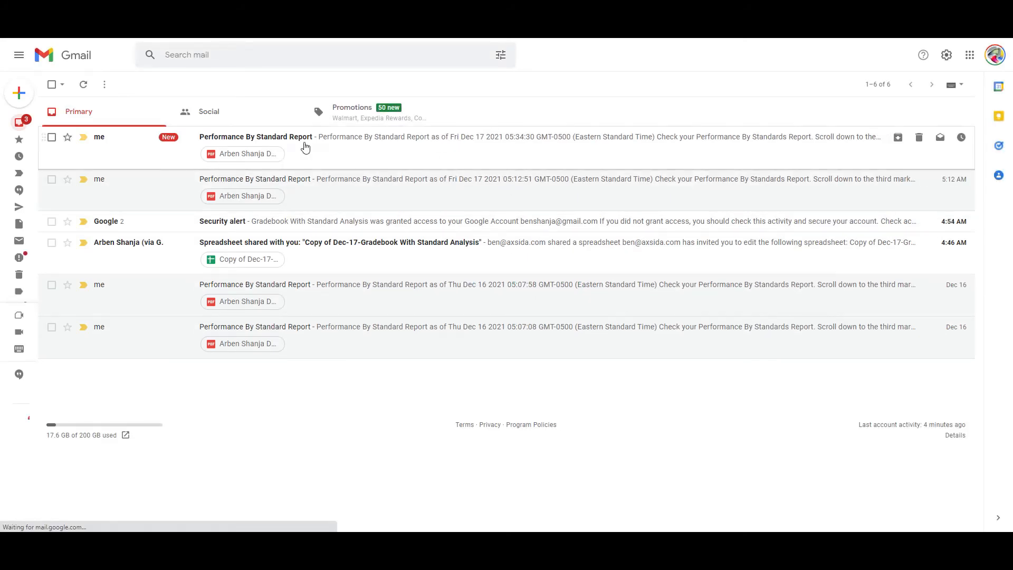
{"action": "left_click", "coordinate": [288, 146]}
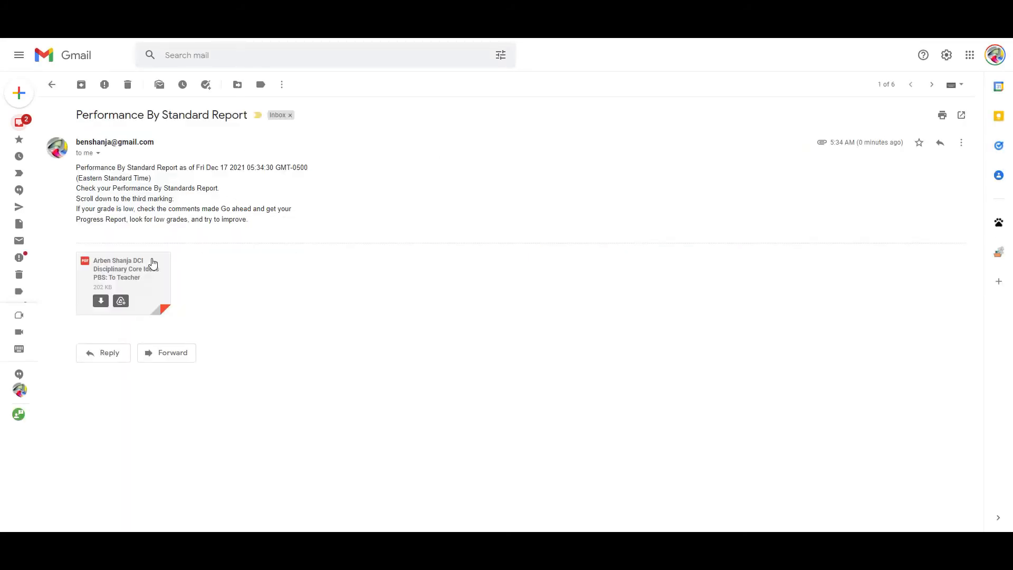
{"action": "left_click", "coordinate": [152, 265]}
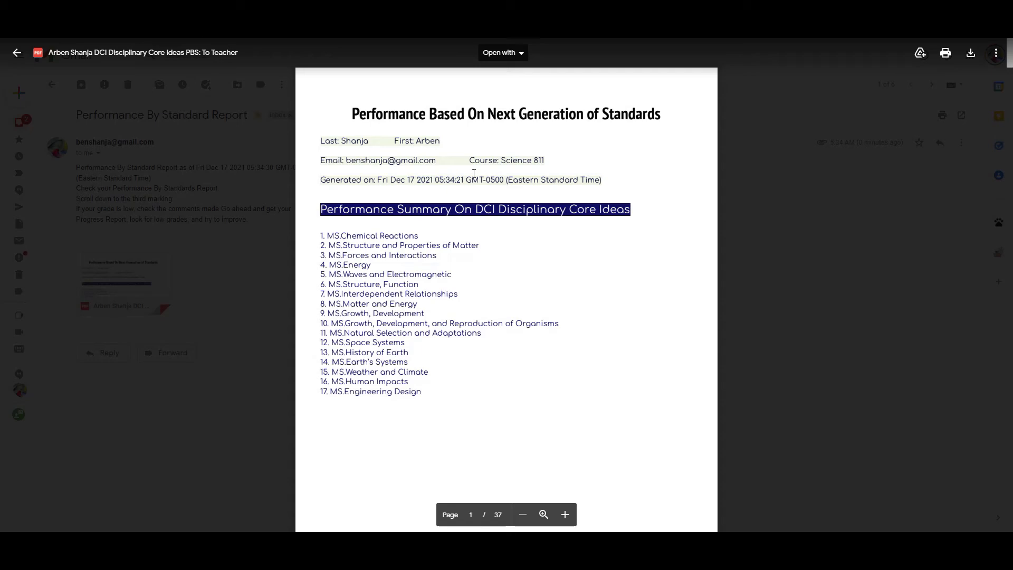
Review the report's DCI summary list and the first standards sections through MS.Energy, including the comment on the unmeasured skill
{"action": "scroll", "coordinate": [525, 214], "scroll_direction": "down", "scroll_amount": 3}
{"action": "scroll", "coordinate": [525, 215], "scroll_direction": "up", "scroll_amount": 2}
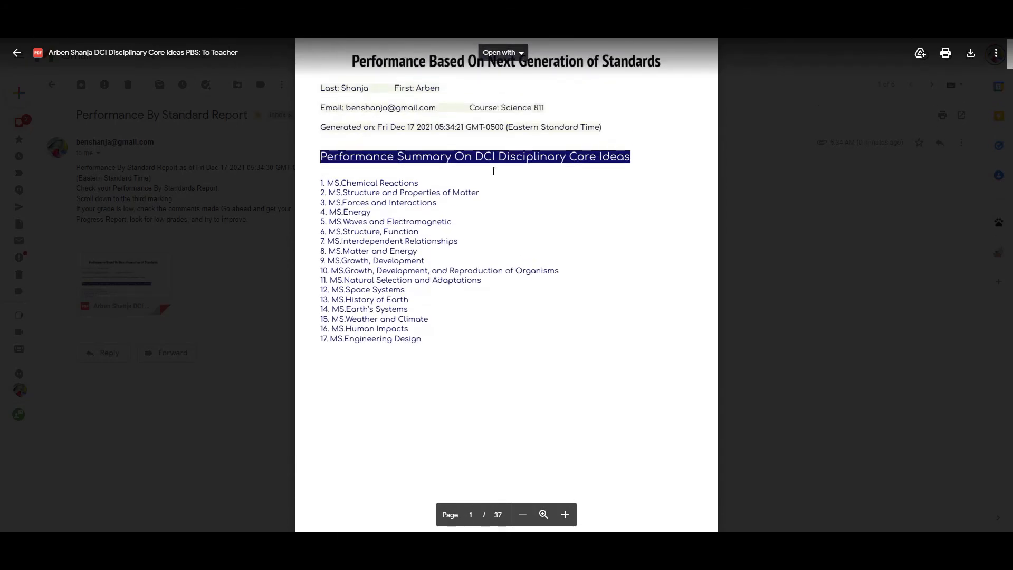
{"action": "scroll", "coordinate": [554, 238], "scroll_direction": "down", "scroll_amount": 12}
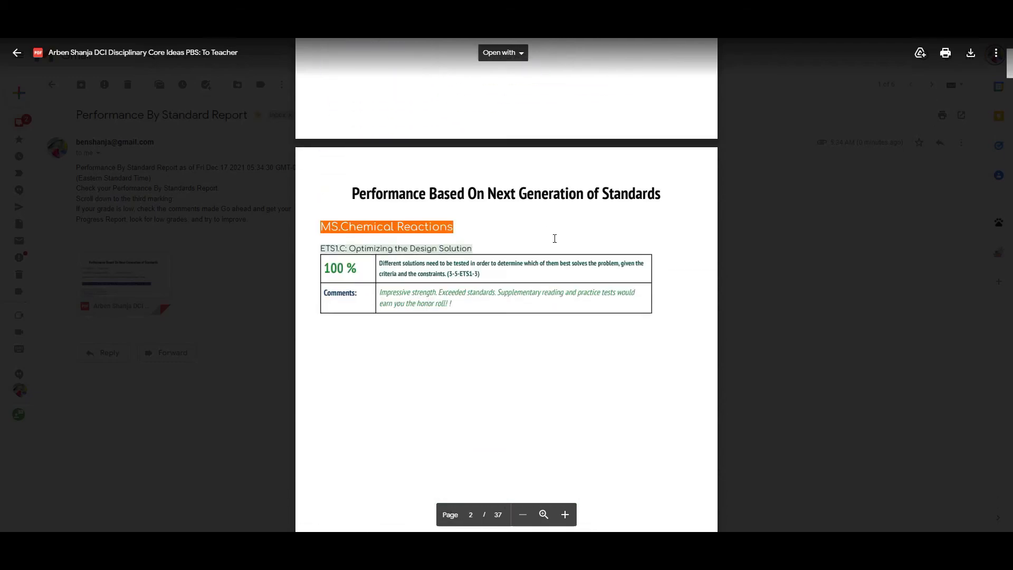
{"action": "scroll", "coordinate": [548, 264], "scroll_direction": "down", "scroll_amount": 15}
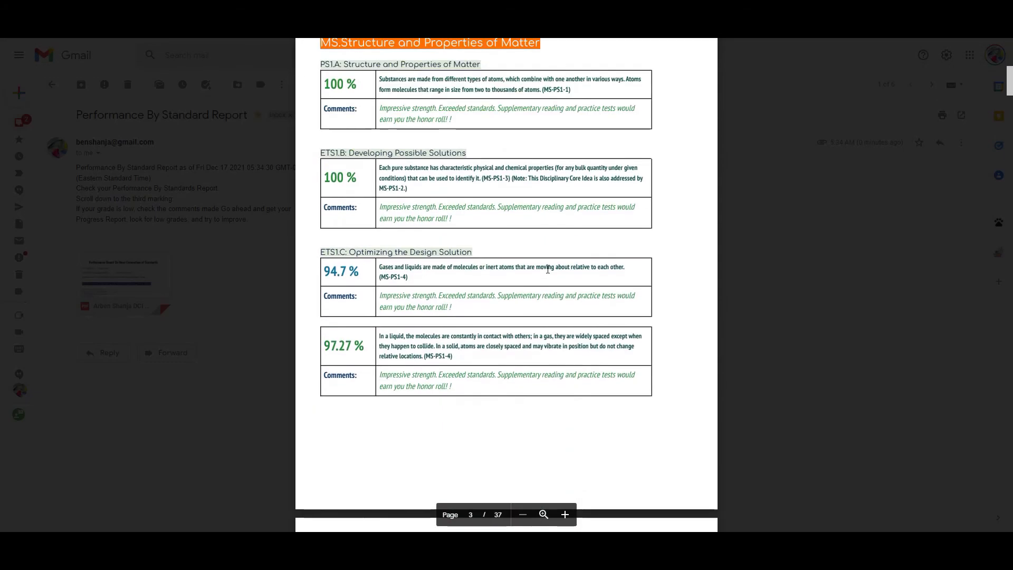
{"action": "scroll", "coordinate": [548, 282], "scroll_direction": "down", "scroll_amount": 15}
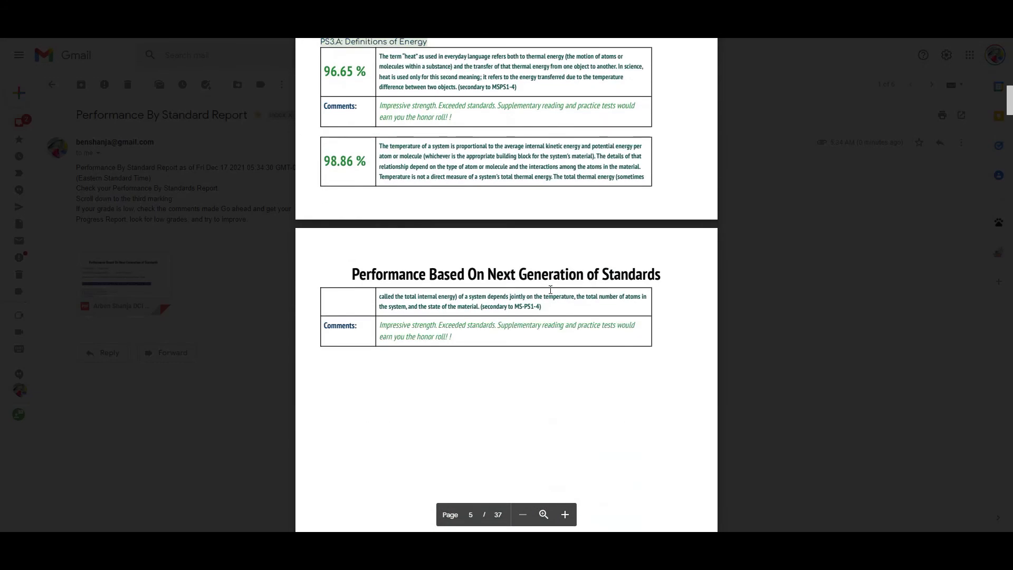
{"action": "scroll", "coordinate": [550, 292], "scroll_direction": "down", "scroll_amount": 15}
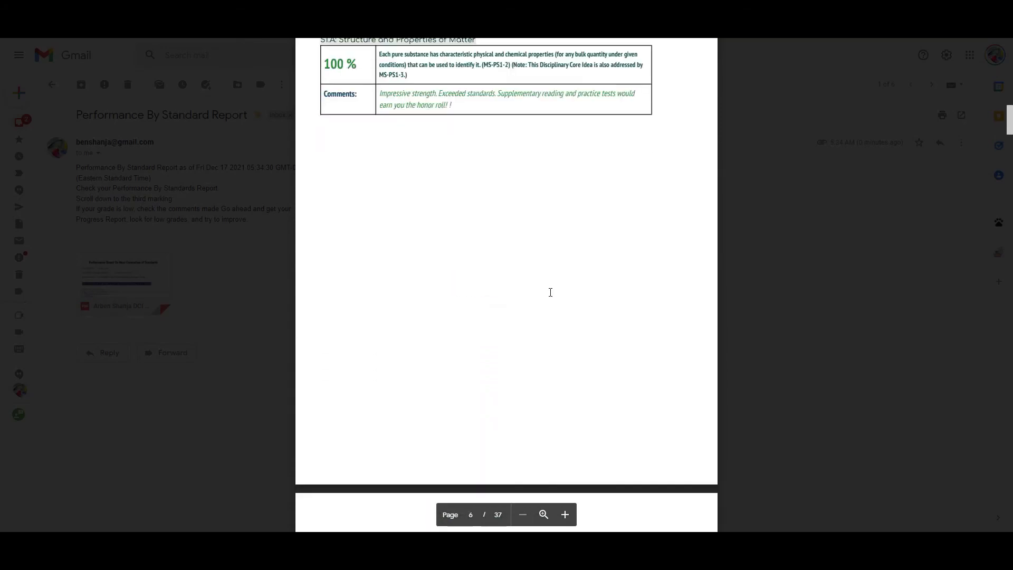
{"action": "scroll", "coordinate": [550, 292], "scroll_direction": "down", "scroll_amount": 2}
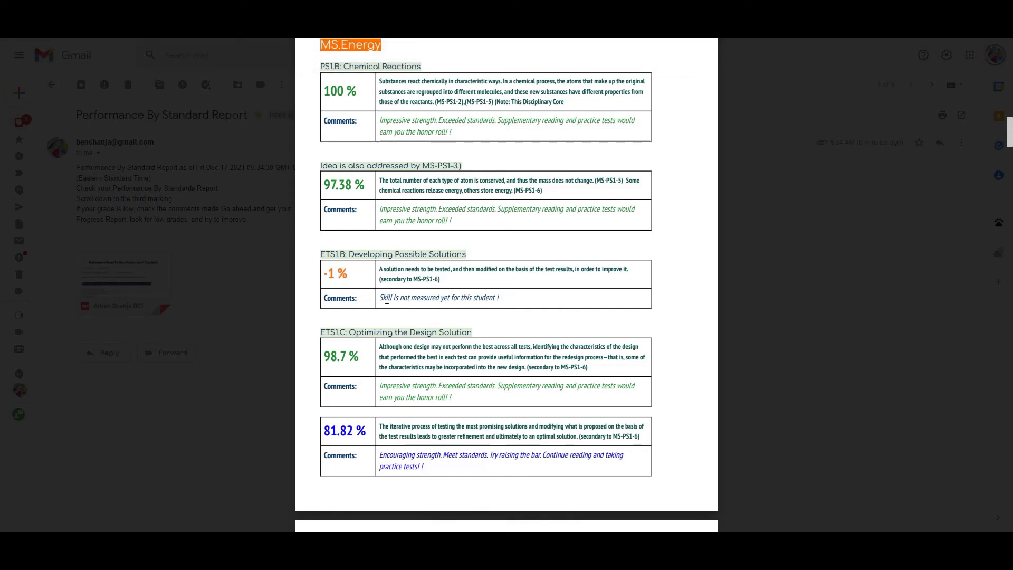
{"action": "left_click_drag", "start_coordinate": [499, 297], "coordinate": [379, 296]}
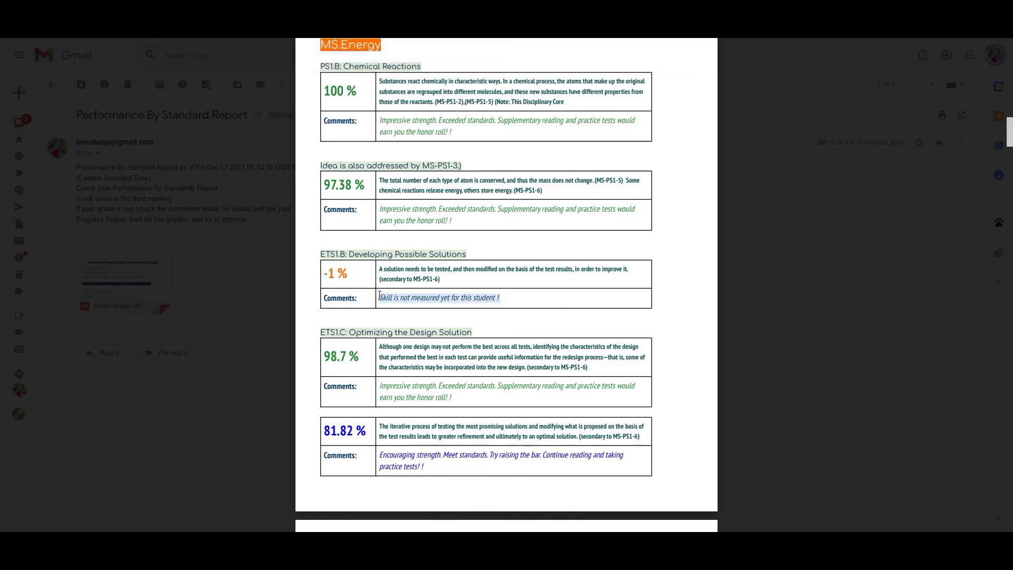
Examine the scores and comments from MS.Forces and Interactions through MS.Waves and Electromagnetic, and close the PDF
{"action": "scroll", "coordinate": [372, 322], "scroll_direction": "down", "scroll_amount": 5}
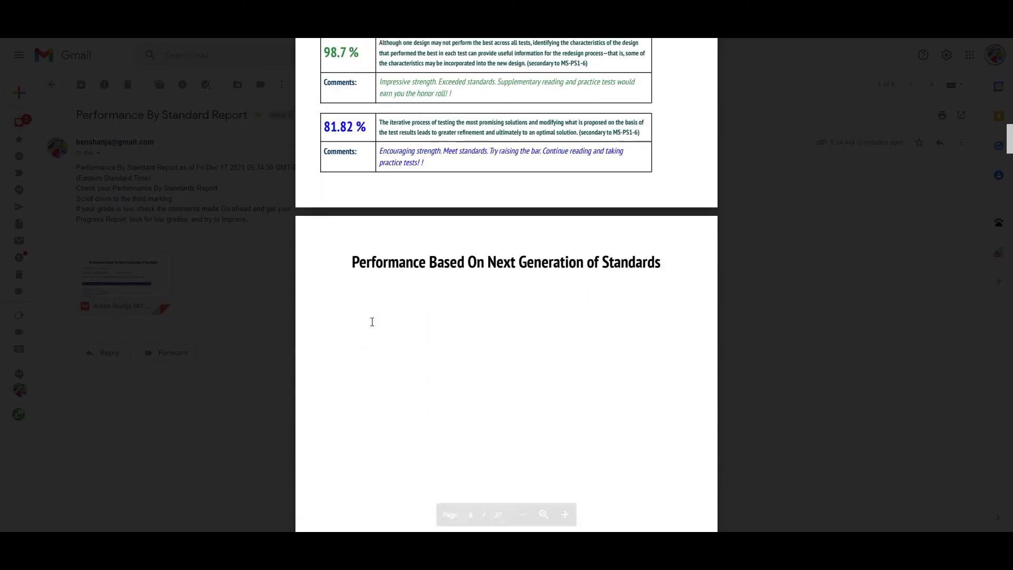
{"action": "scroll", "coordinate": [372, 322], "scroll_direction": "down", "scroll_amount": 13}
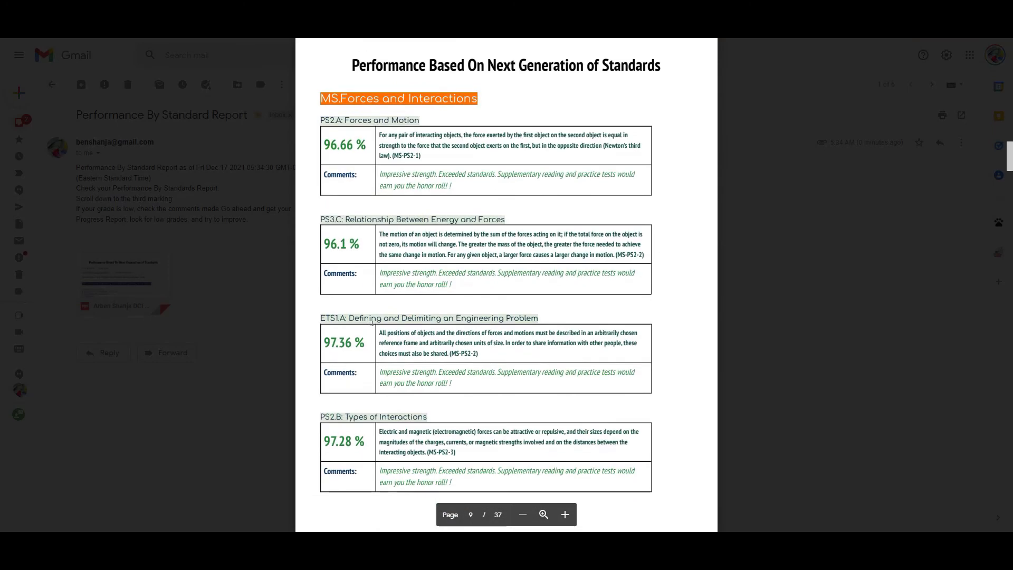
{"action": "scroll", "coordinate": [372, 322], "scroll_direction": "up", "scroll_amount": 5}
{"action": "scroll", "coordinate": [372, 323], "scroll_direction": "down", "scroll_amount": 20}
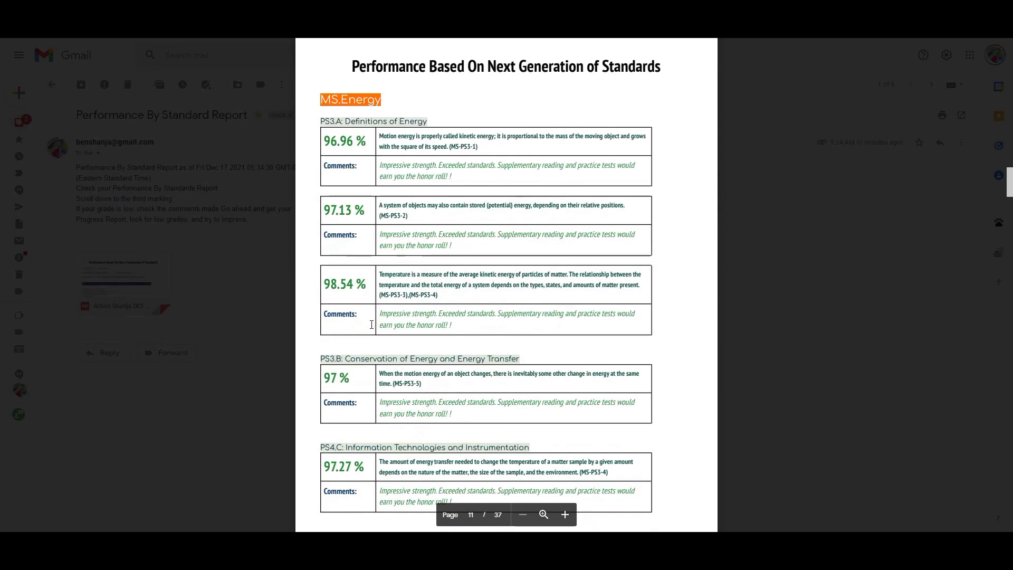
{"action": "scroll", "coordinate": [371, 330], "scroll_direction": "down", "scroll_amount": 10}
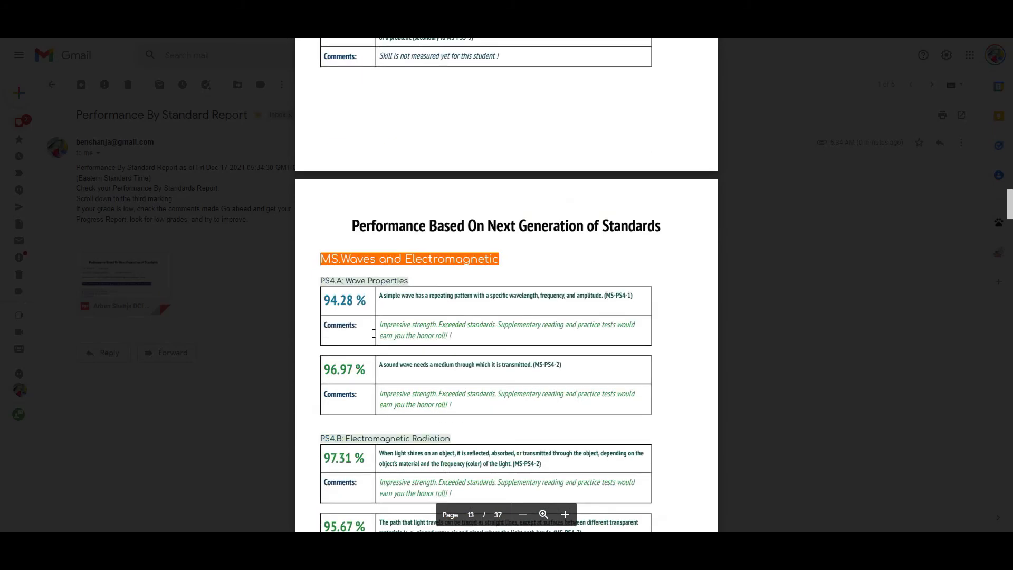
{"action": "scroll", "coordinate": [343, 189], "scroll_direction": "up", "scroll_amount": 2}
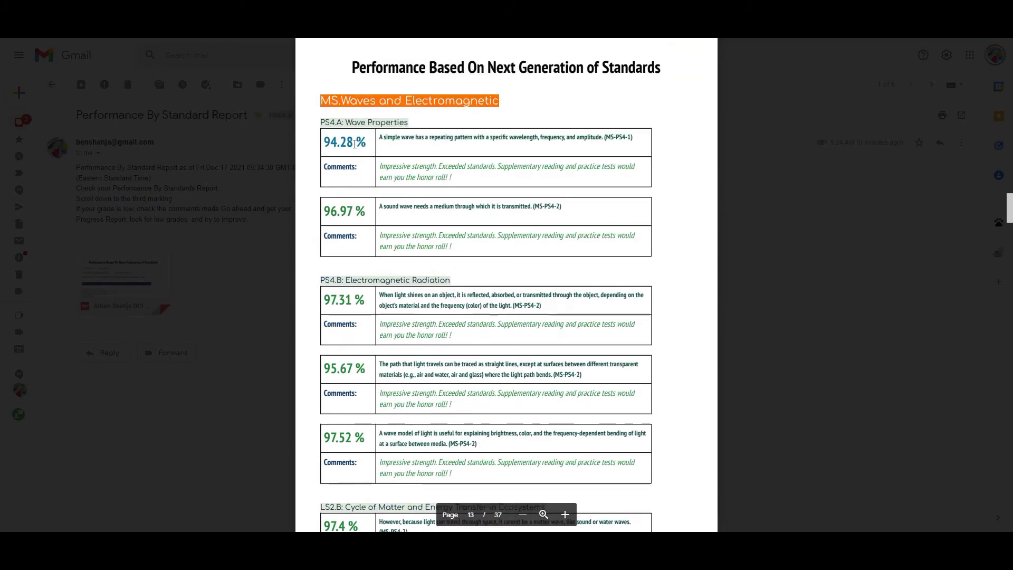
{"action": "scroll", "coordinate": [410, 310], "scroll_direction": "down", "scroll_amount": 3}
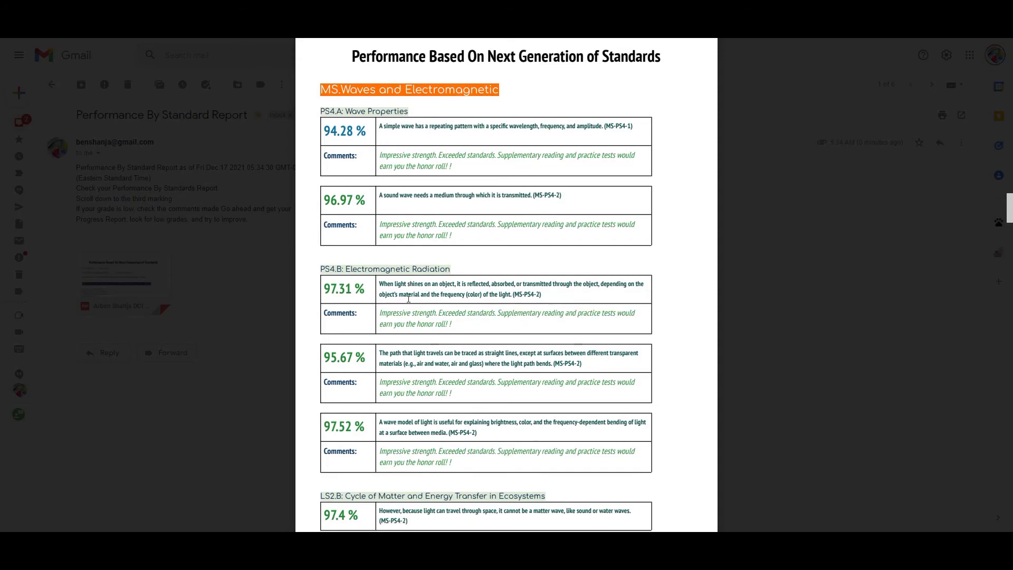
{"action": "scroll", "coordinate": [410, 310], "scroll_direction": "down", "scroll_amount": 5}
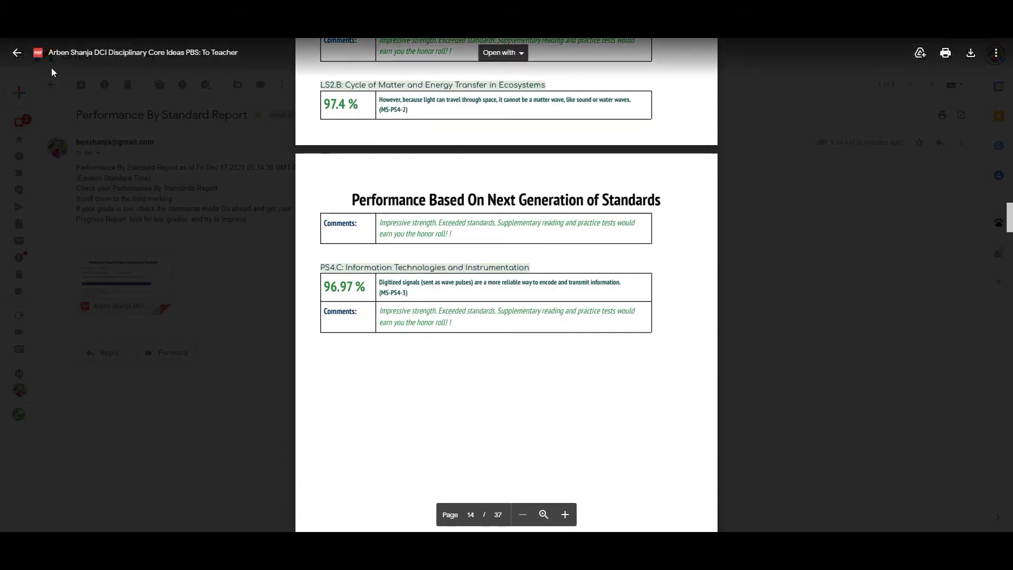
{"action": "left_click", "coordinate": [15, 57]}
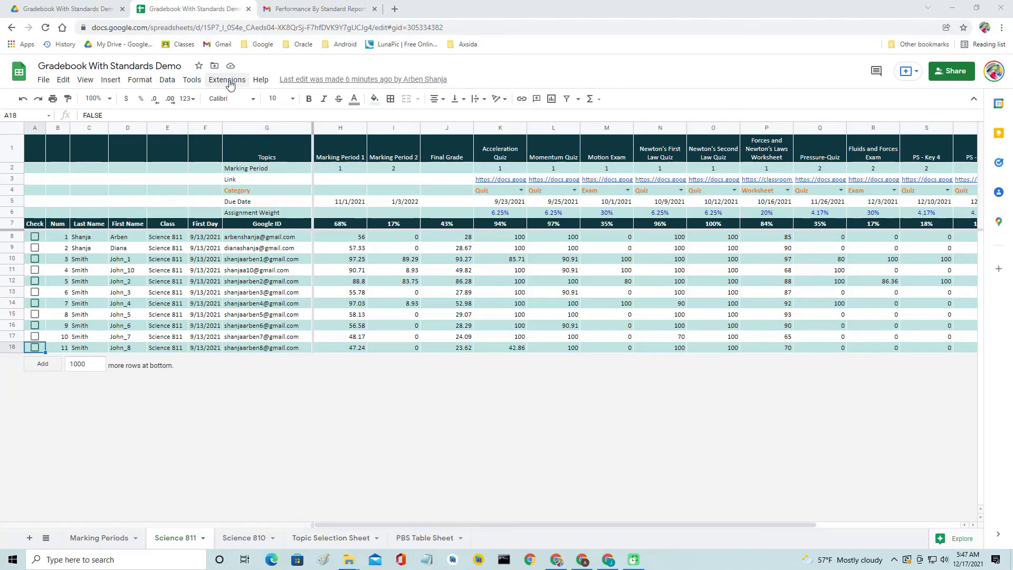
{"action": "left_click", "coordinate": [229, 80]}
{"action": "mouse_move", "coordinate": [265, 185]}
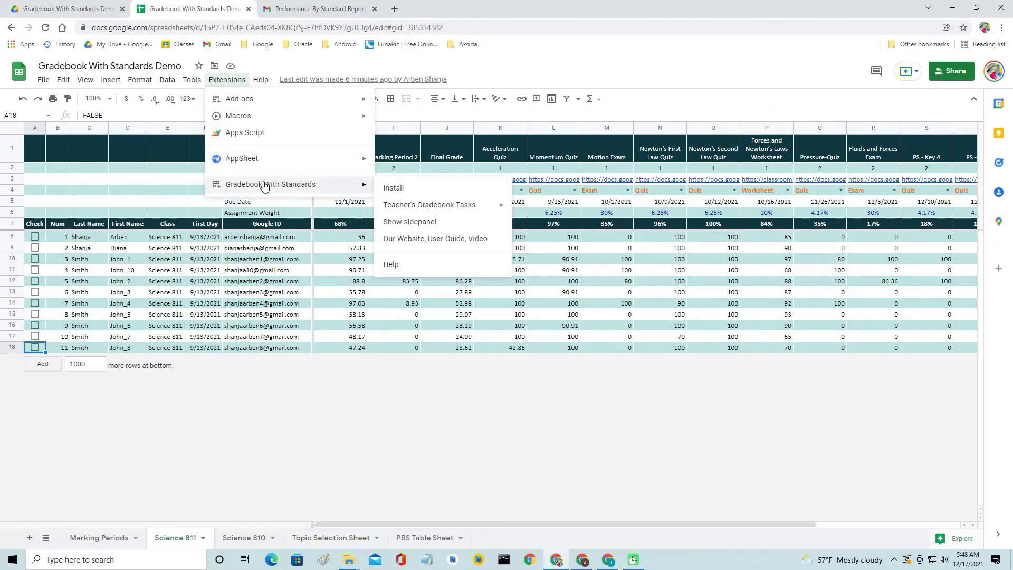
{"action": "mouse_move", "coordinate": [425, 207]}
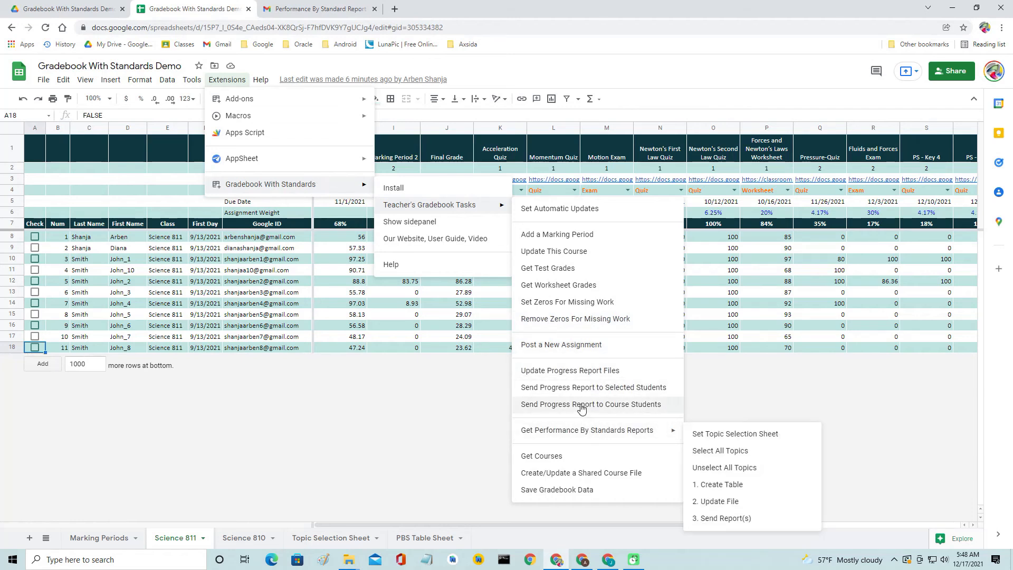
{"action": "left_click", "coordinate": [559, 456]}
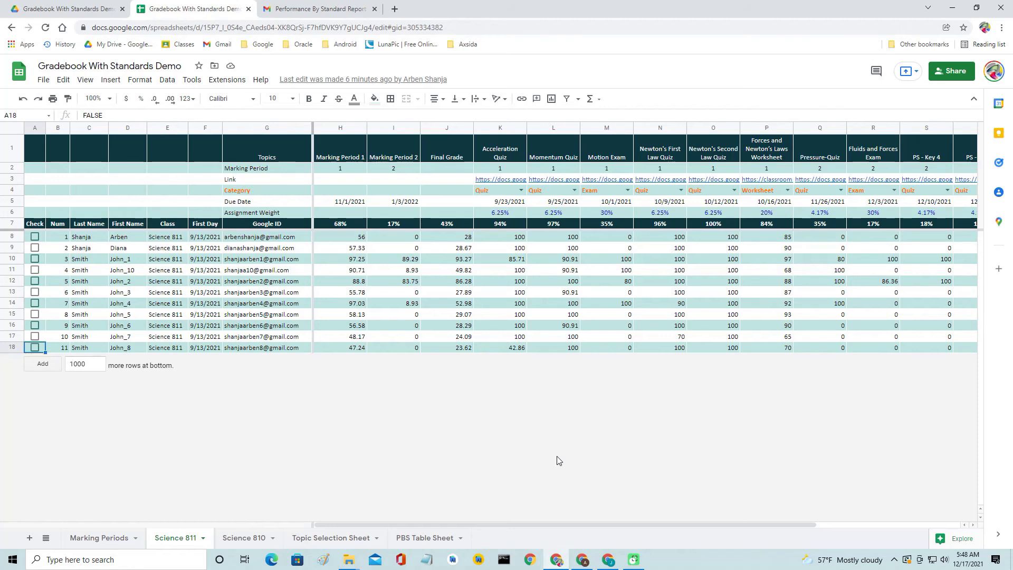
Create or update the shared course file for Science 811 with the add-on's teacher gradebook tasks
{"action": "left_click", "coordinate": [227, 80]}
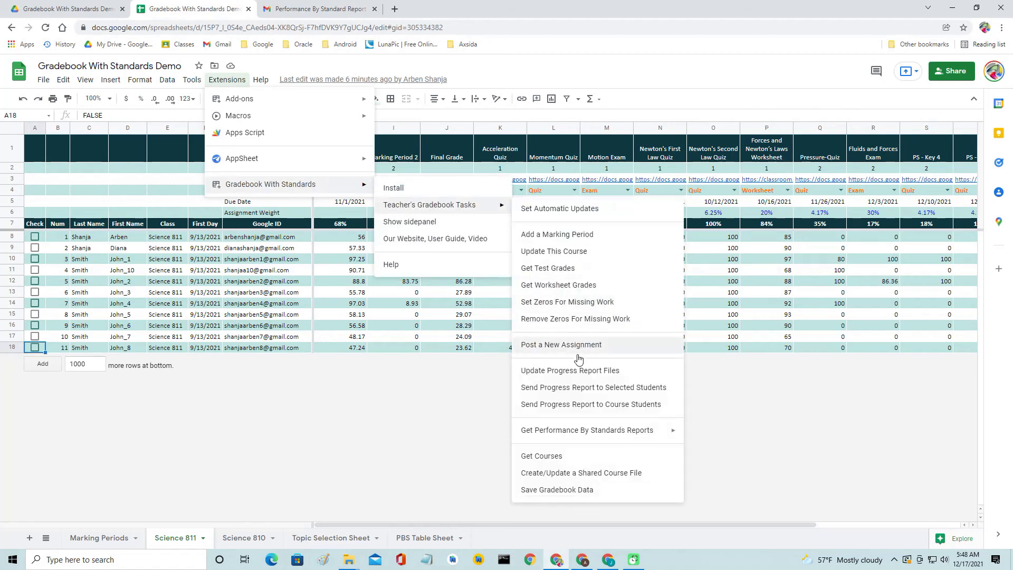
{"action": "left_click", "coordinate": [574, 474]}
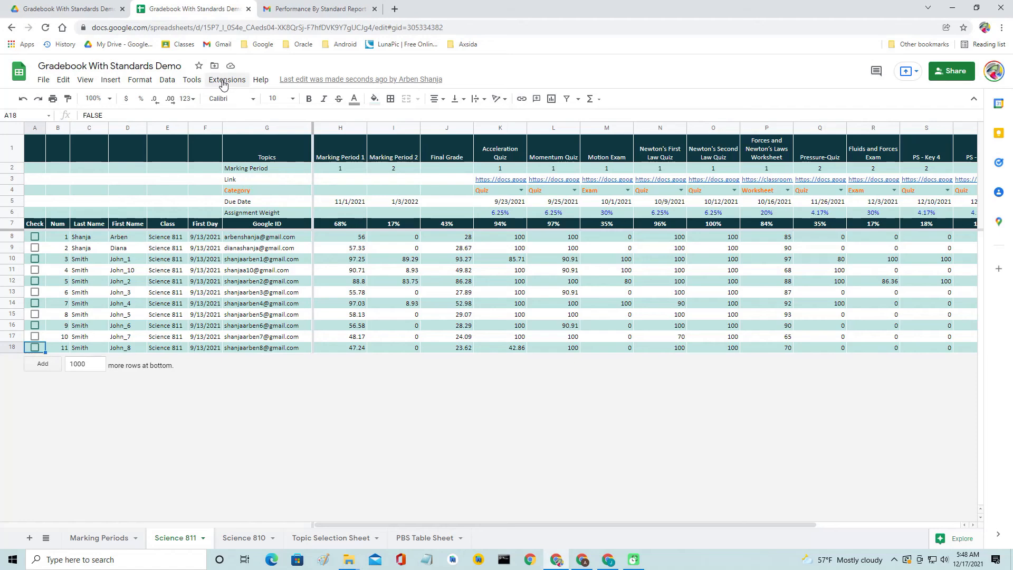
Open the gradebook's Drive folder in a new tab and view the Shared Science 811 spreadsheet from Shared Courses
{"action": "left_click", "coordinate": [215, 66]}
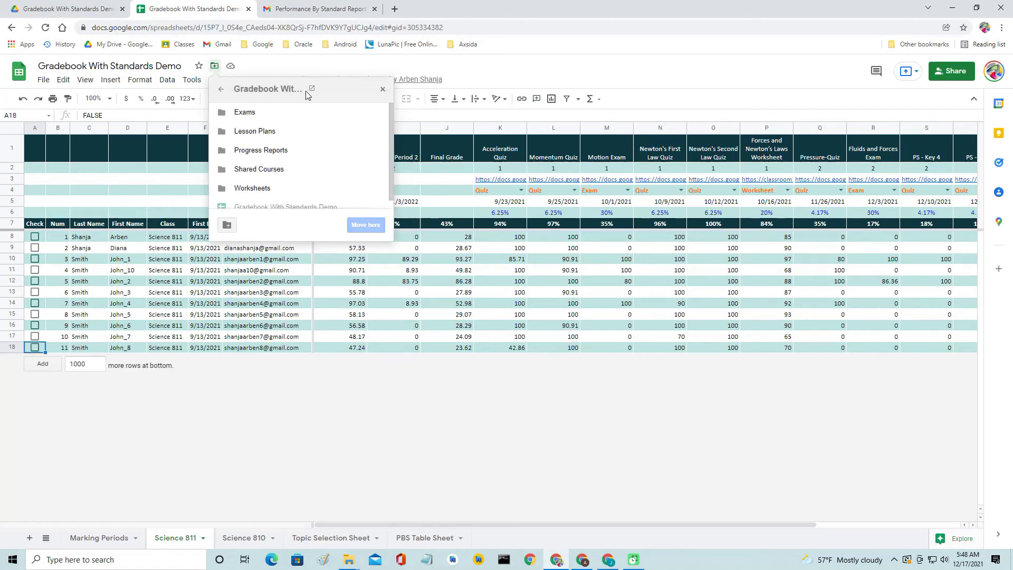
{"action": "left_click", "coordinate": [312, 91]}
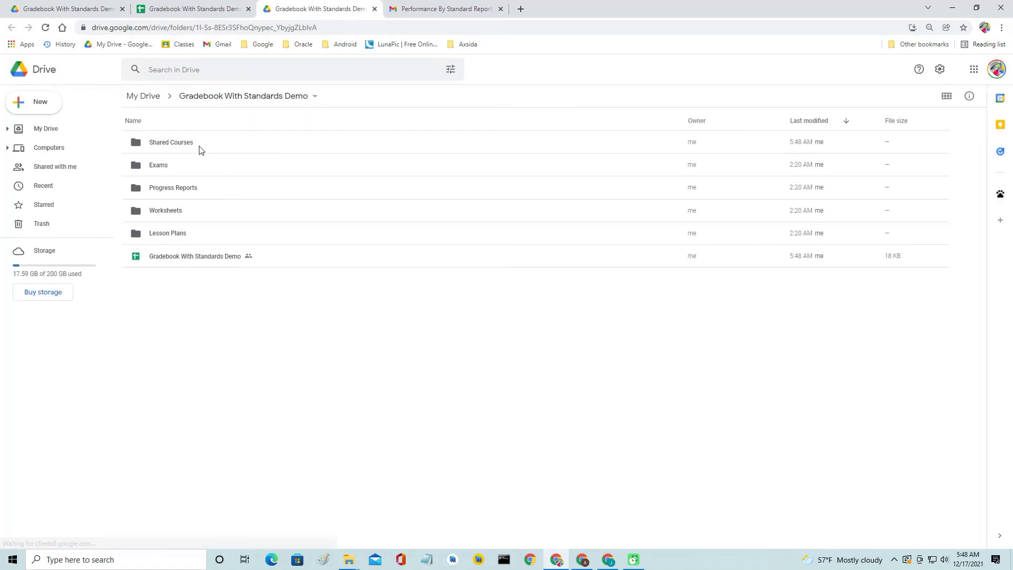
{"action": "double_click", "coordinate": [157, 145]}
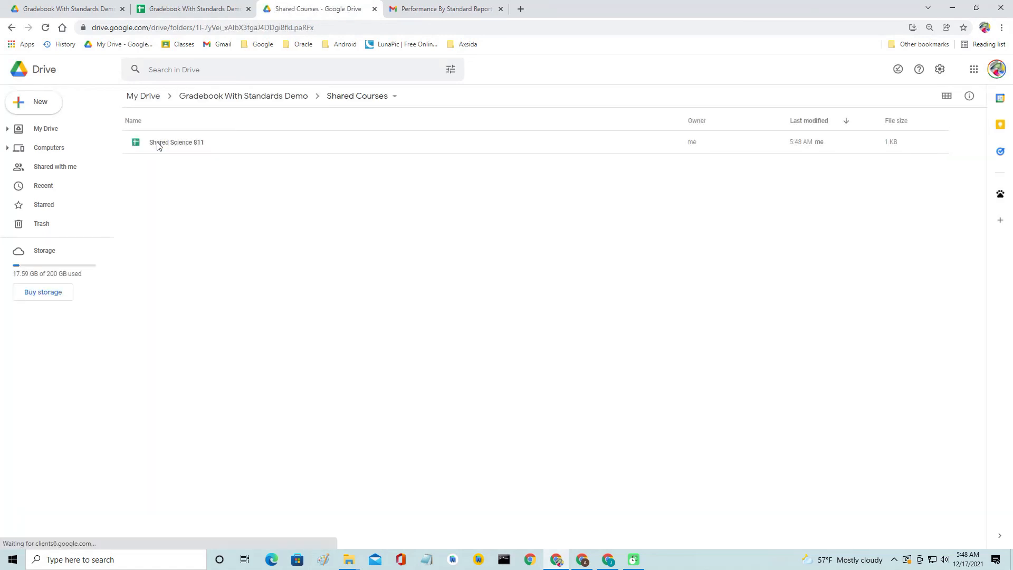
{"action": "left_click", "coordinate": [157, 145]}
{"action": "double_click", "coordinate": [157, 141]}
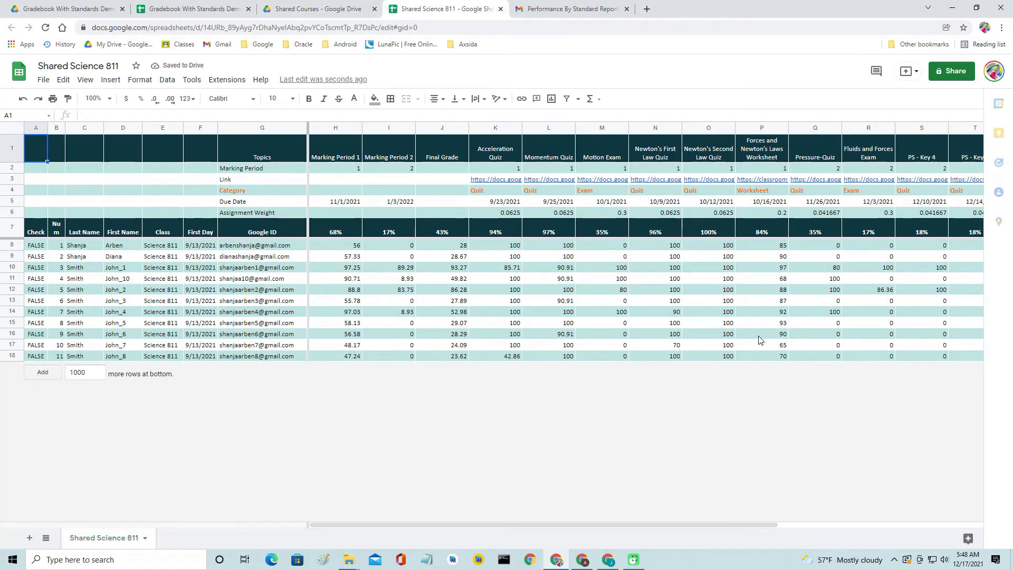
{"action": "left_click_drag", "start_coordinate": [567, 526], "coordinate": [502, 515]}
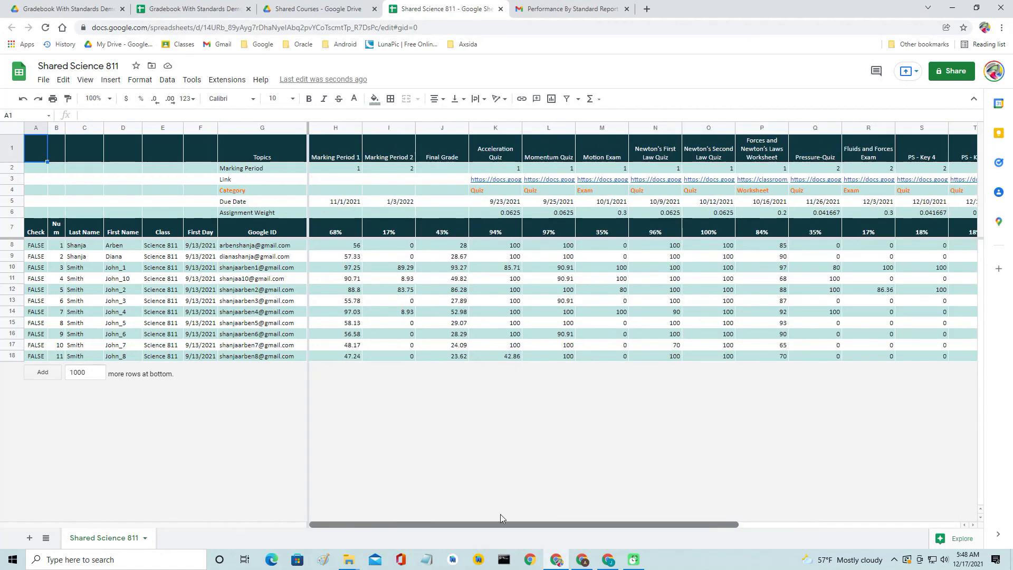
Share the Shared Science 811 spreadsheet with another person by entering their e-mail address, and close the file
{"action": "left_click", "coordinate": [44, 80]}
{"action": "mouse_move", "coordinate": [77, 185]}
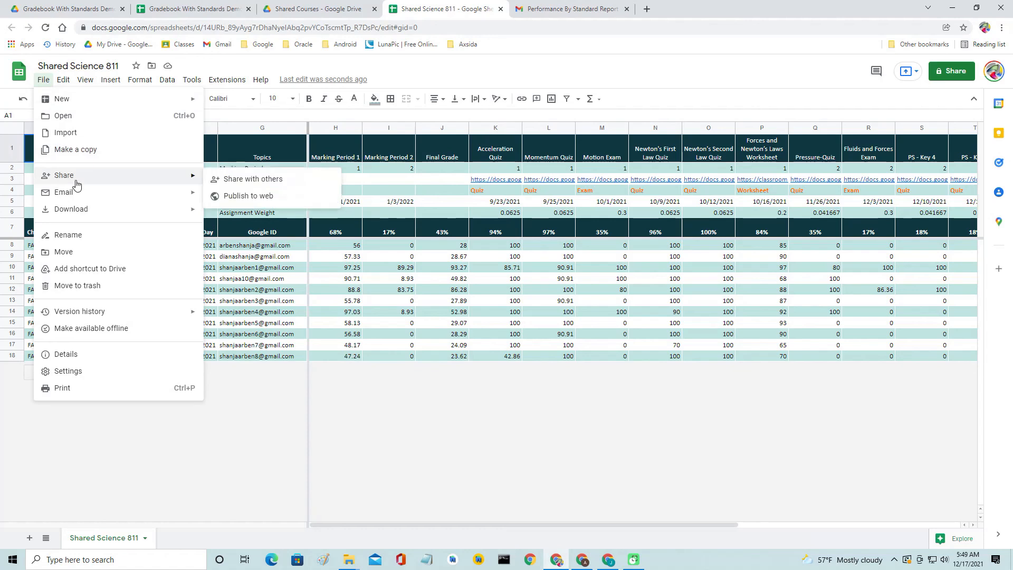
{"action": "left_click", "coordinate": [248, 180]}
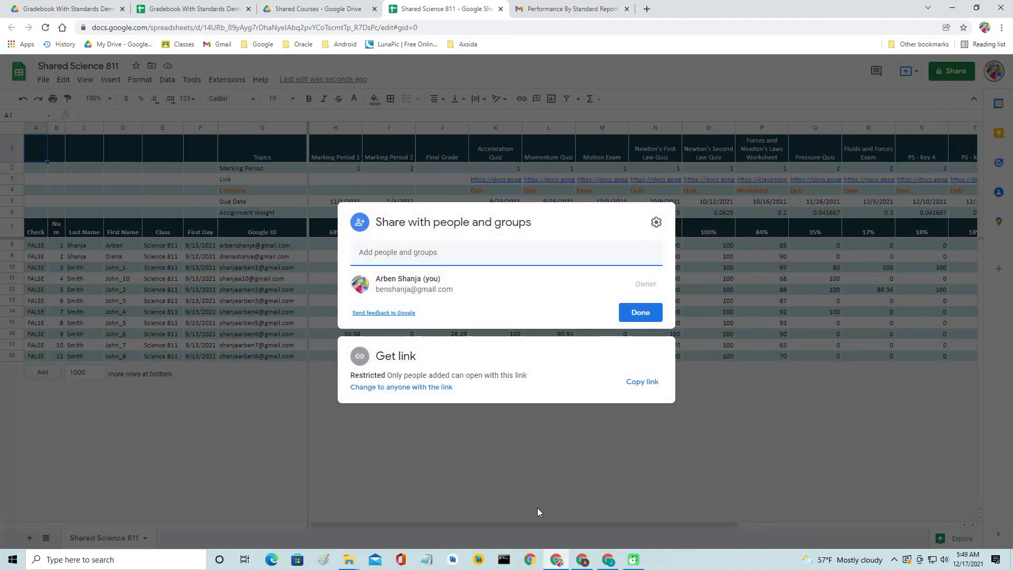
{"action": "type", "text": "be"}
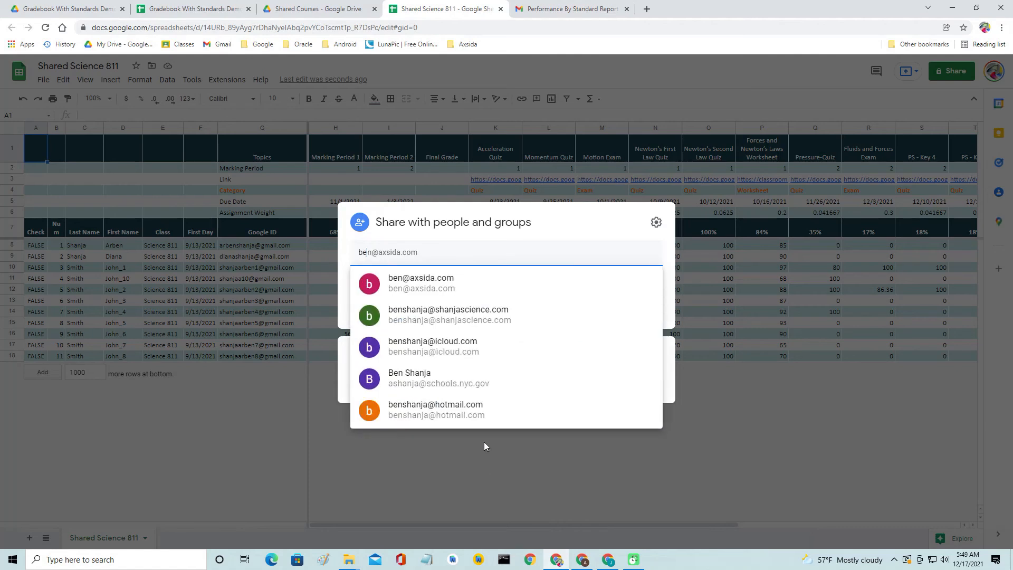
{"action": "left_click", "coordinate": [449, 287]}
{"action": "left_click", "coordinate": [654, 388]}
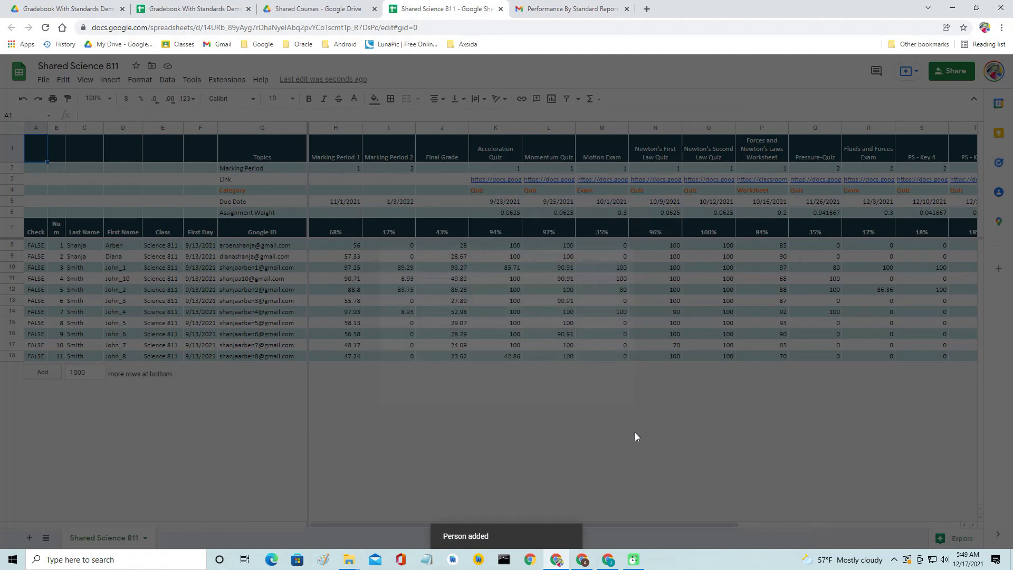
{"action": "key", "text": "ctrl+w"}
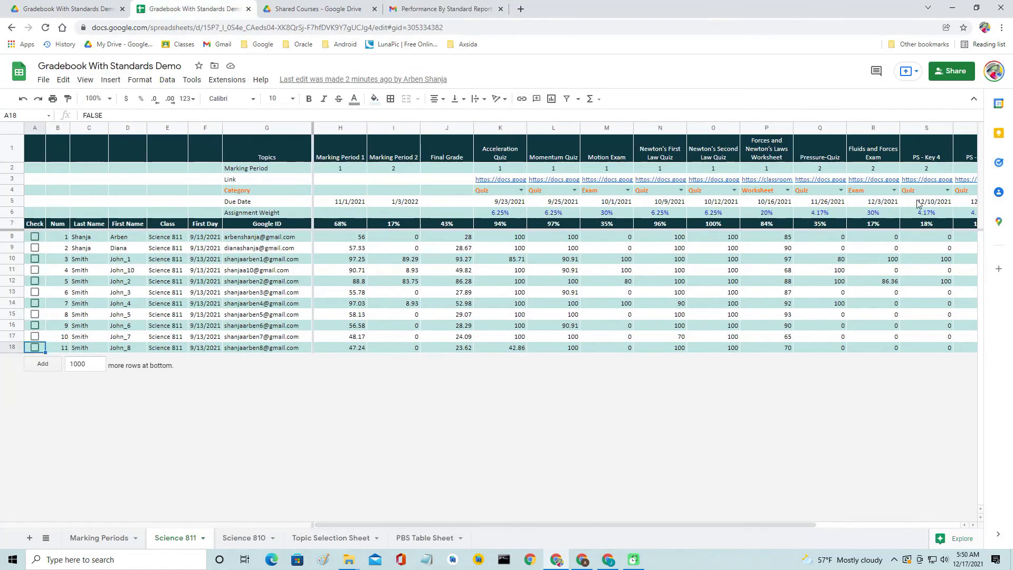
Show the Gradebook With Standards task list beside the Science 811 sheet and save the gradebook data from it
{"action": "left_click", "coordinate": [226, 80]}
{"action": "mouse_move", "coordinate": [317, 185]}
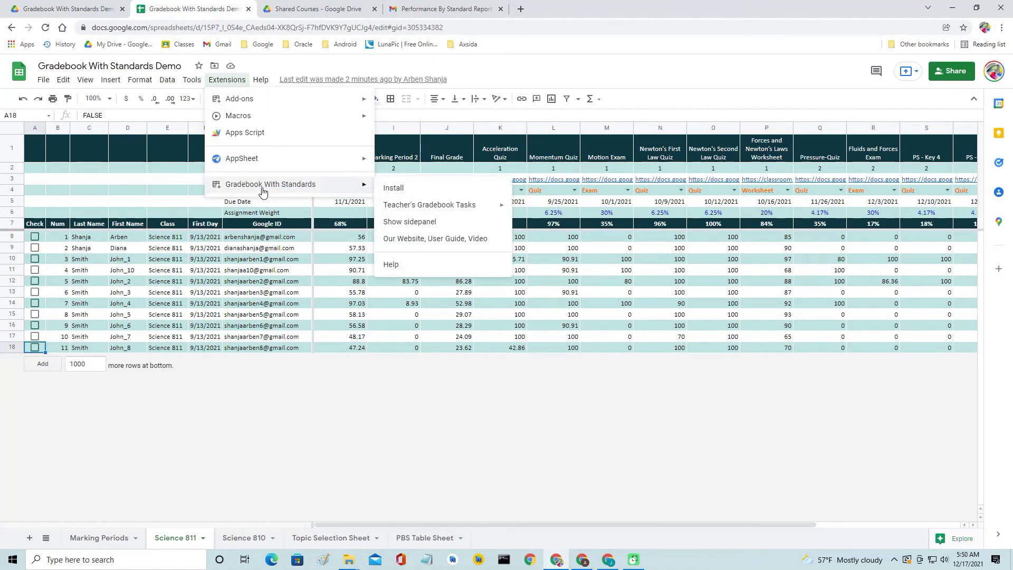
{"action": "mouse_move", "coordinate": [464, 204]}
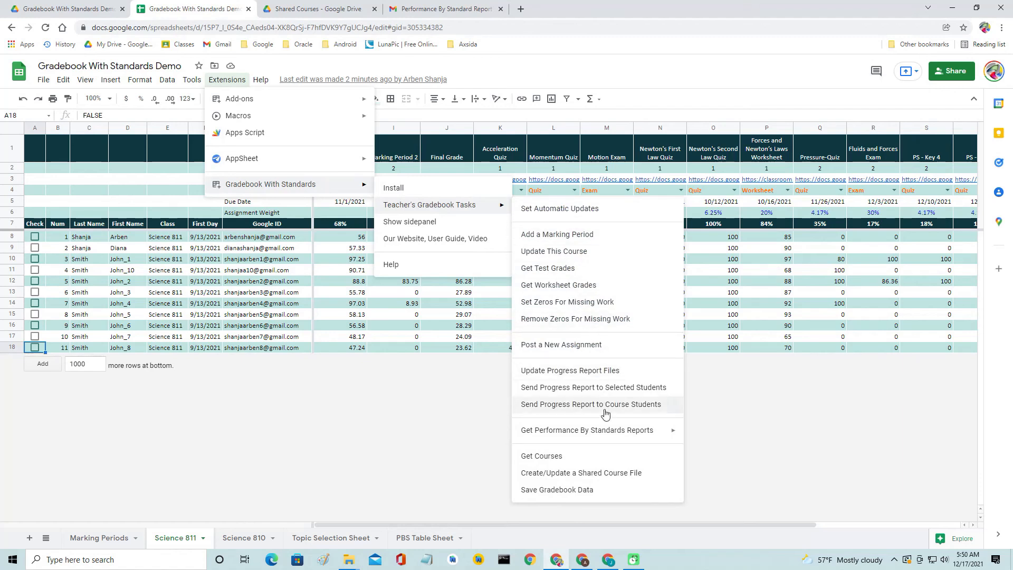
{"action": "left_click", "coordinate": [421, 222]}
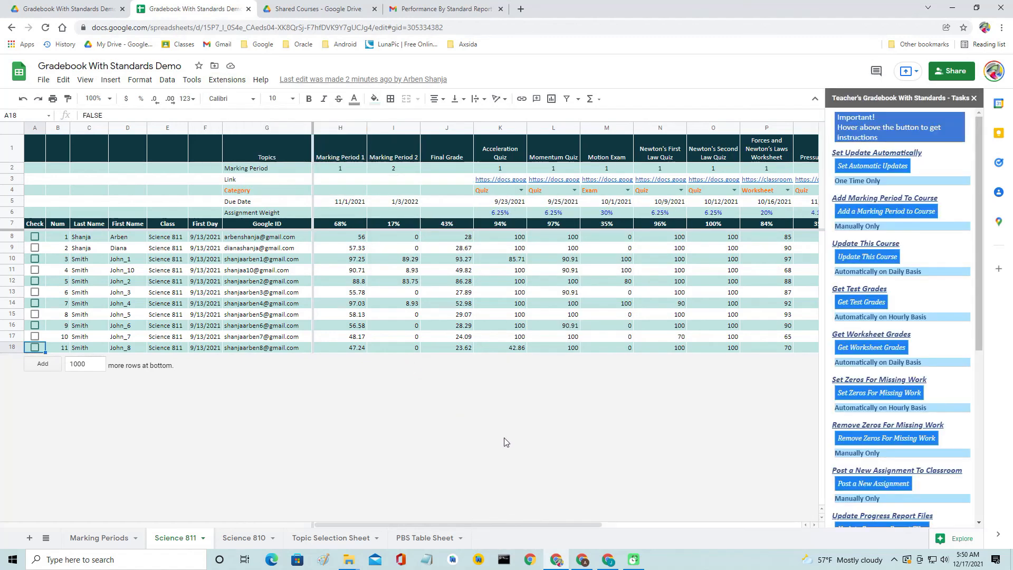
{"action": "scroll", "coordinate": [962, 410], "scroll_direction": "down", "scroll_amount": 3}
{"action": "scroll", "coordinate": [962, 411], "scroll_direction": "down", "scroll_amount": 3}
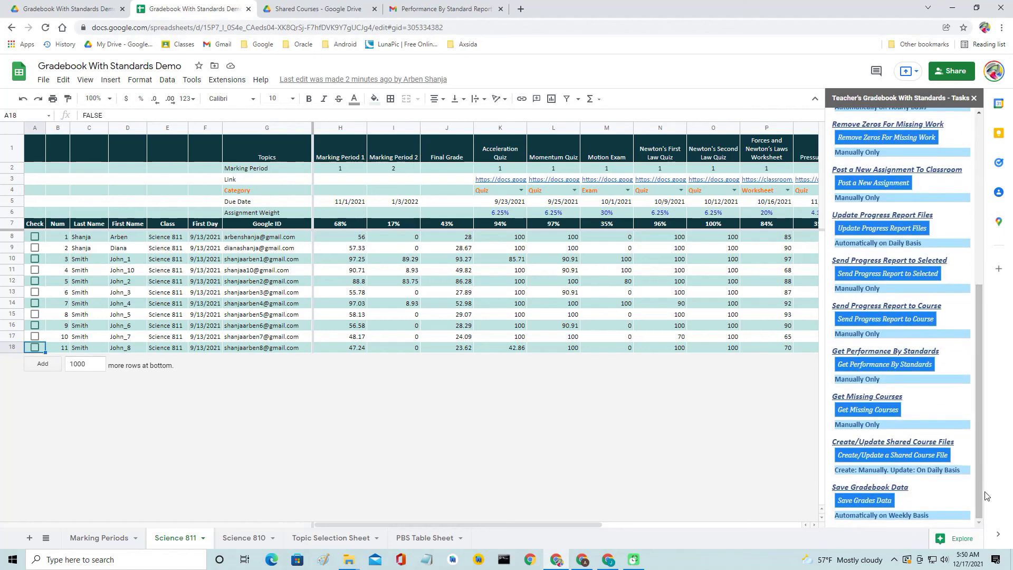
{"action": "left_click", "coordinate": [864, 500]}
Open Gradebook As Values from the gradebook's Drive folder and examine the saved Science 811 and Science 810 copies
{"action": "left_click", "coordinate": [213, 66]}
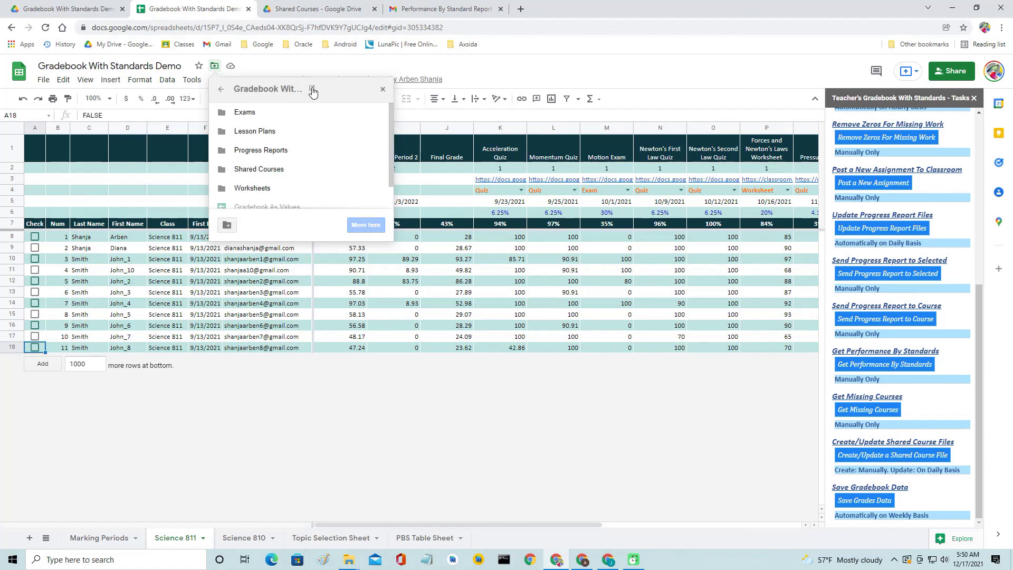
{"action": "left_click", "coordinate": [312, 90]}
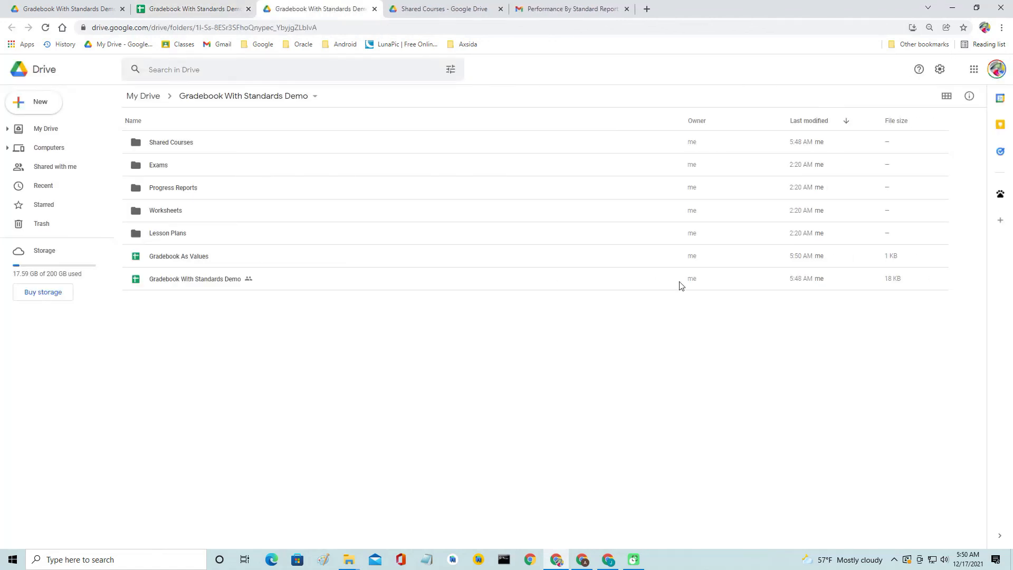
{"action": "double_click", "coordinate": [222, 259]}
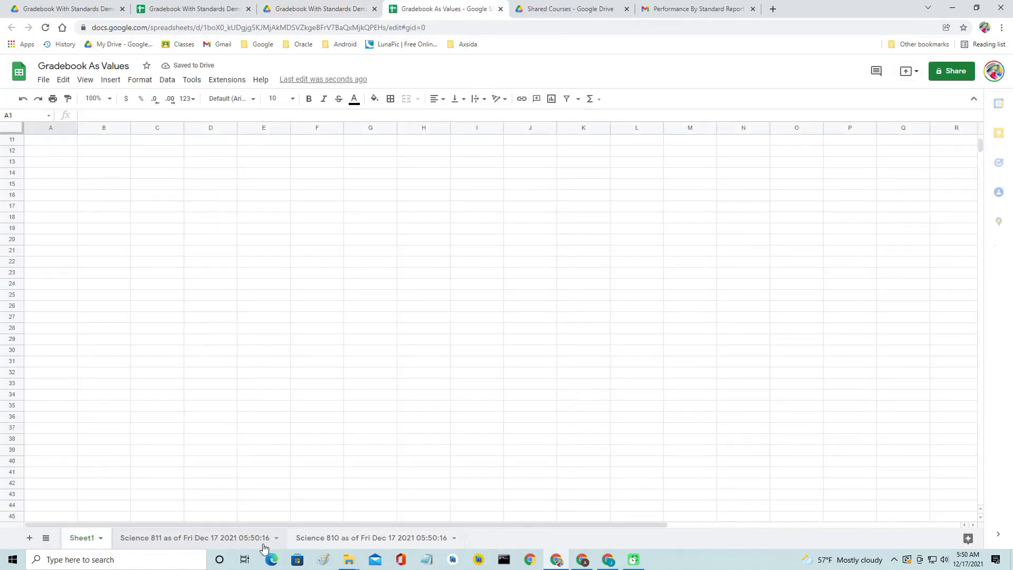
{"action": "left_click", "coordinate": [225, 545]}
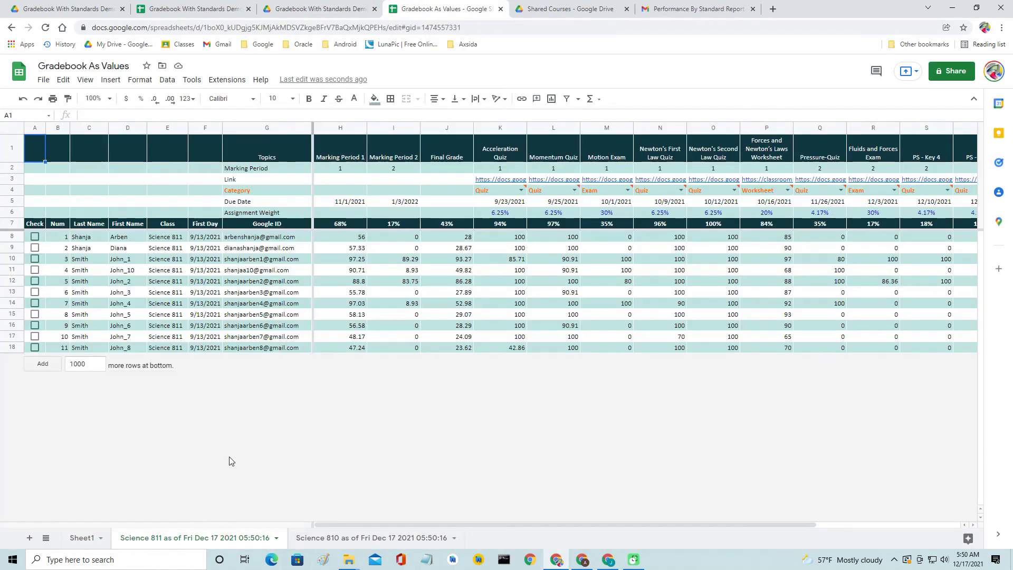
{"action": "left_click", "coordinate": [379, 539]}
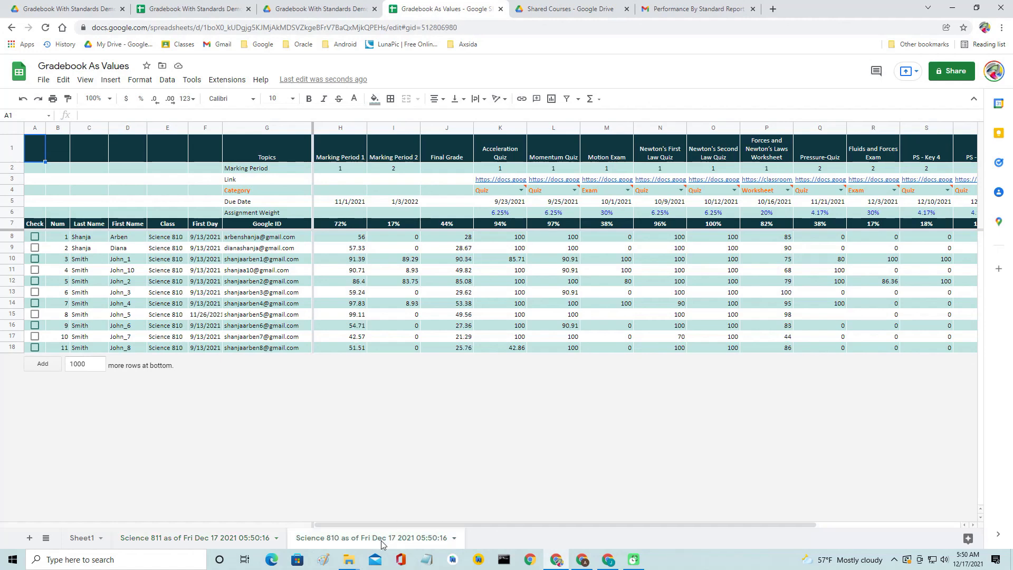
{"action": "left_click_drag", "start_coordinate": [369, 524], "coordinate": [629, 508]}
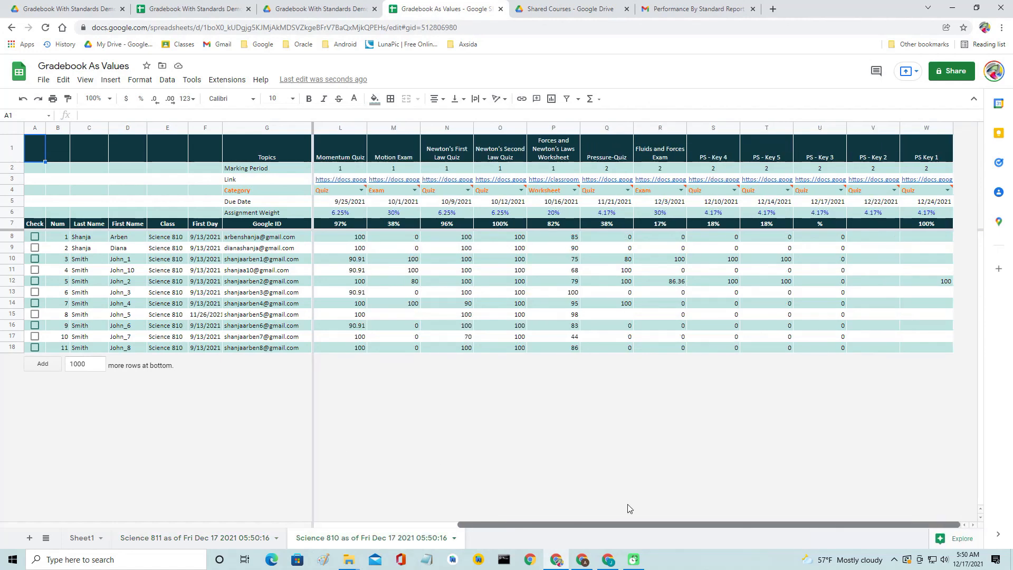
{"action": "left_click_drag", "start_coordinate": [526, 524], "coordinate": [280, 514]}
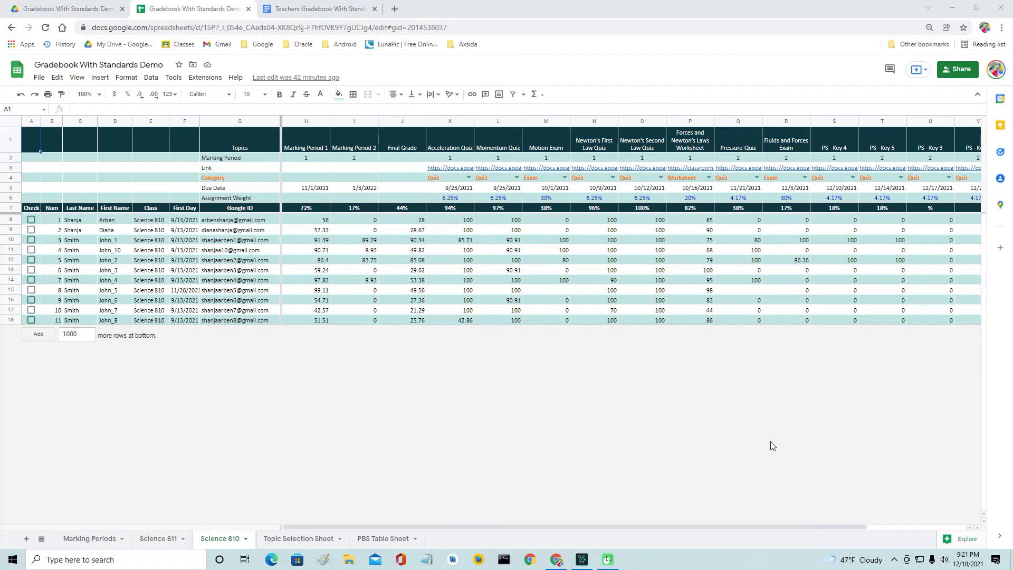
Open the Momentum Quiz form linked in the Science 810 gradebook for editing and select its first multiple-choice question
{"action": "left_click", "coordinate": [511, 170]}
{"action": "left_click", "coordinate": [528, 185]}
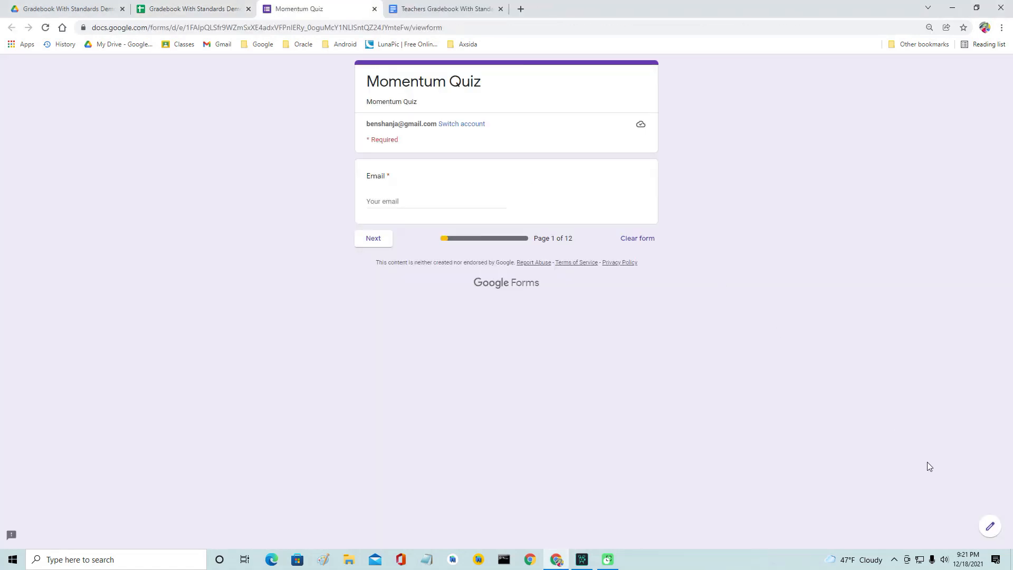
{"action": "left_click", "coordinate": [992, 527]}
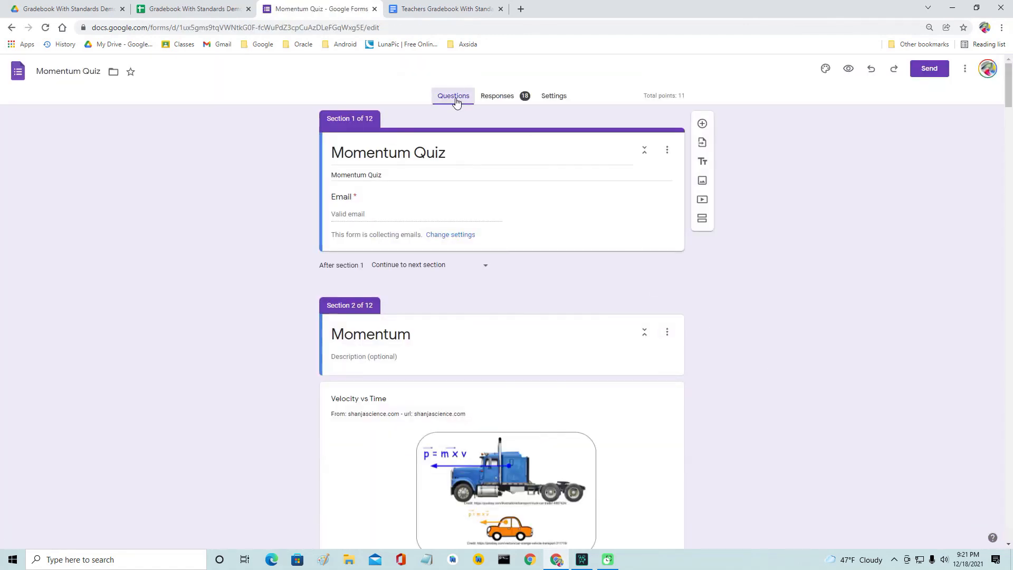
{"action": "scroll", "coordinate": [473, 208], "scroll_direction": "down", "scroll_amount": 4}
{"action": "left_click", "coordinate": [428, 455]}
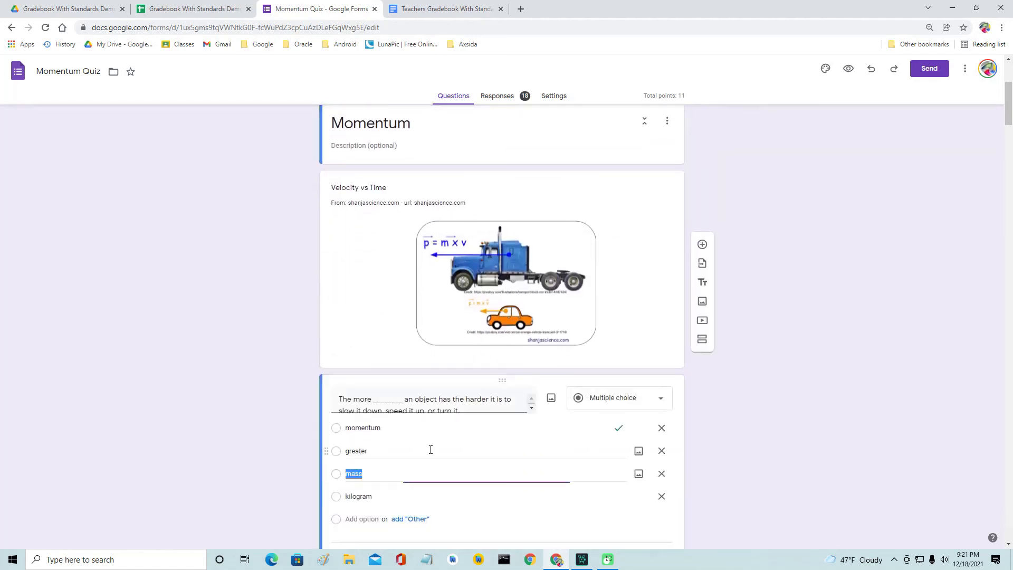
{"action": "scroll", "coordinate": [429, 454], "scroll_direction": "down", "scroll_amount": 4}
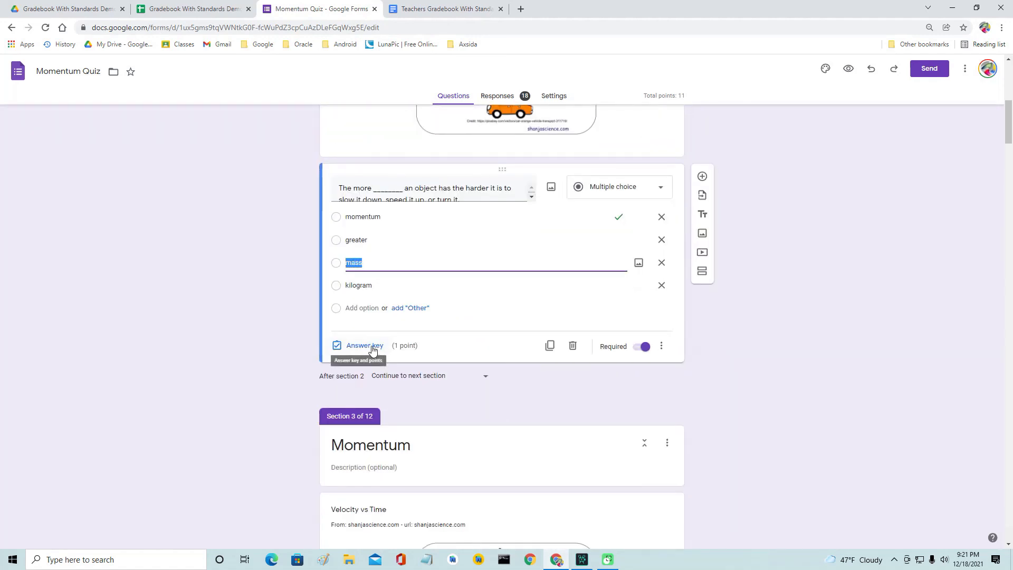
{"action": "left_click", "coordinate": [586, 241]}
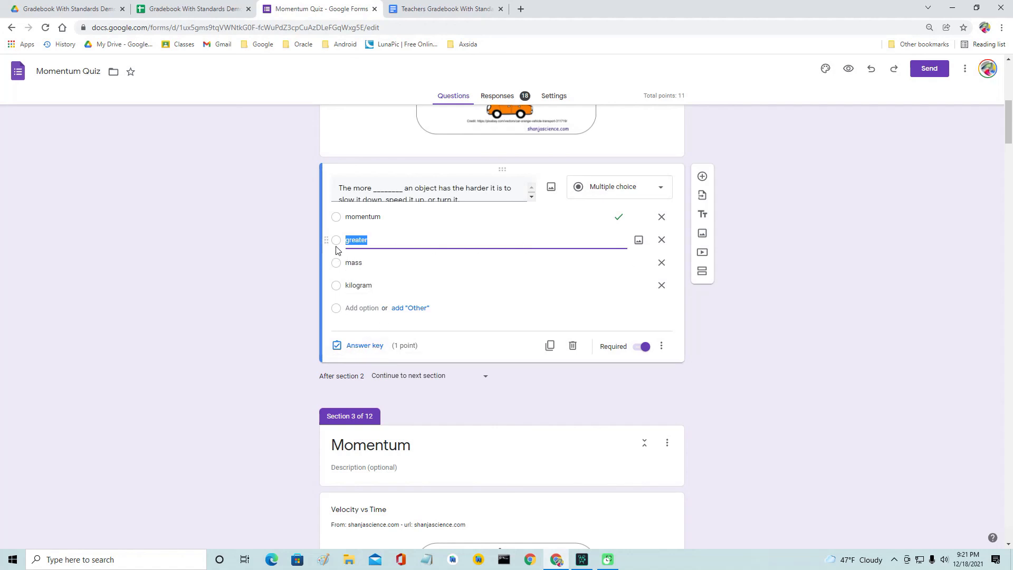
Set "momentum" as the correct answer in the first question's answer key
{"action": "left_click", "coordinate": [370, 346]}
{"action": "left_click", "coordinate": [364, 255]}
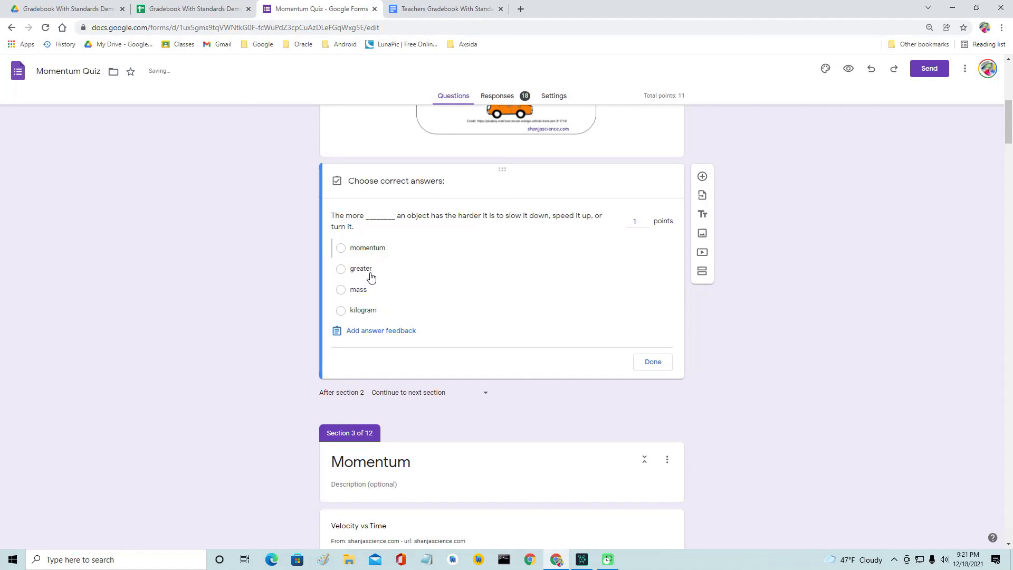
{"action": "left_click", "coordinate": [369, 274]}
{"action": "left_click", "coordinate": [367, 271]}
{"action": "left_click", "coordinate": [366, 249]}
{"action": "left_click", "coordinate": [652, 364]}
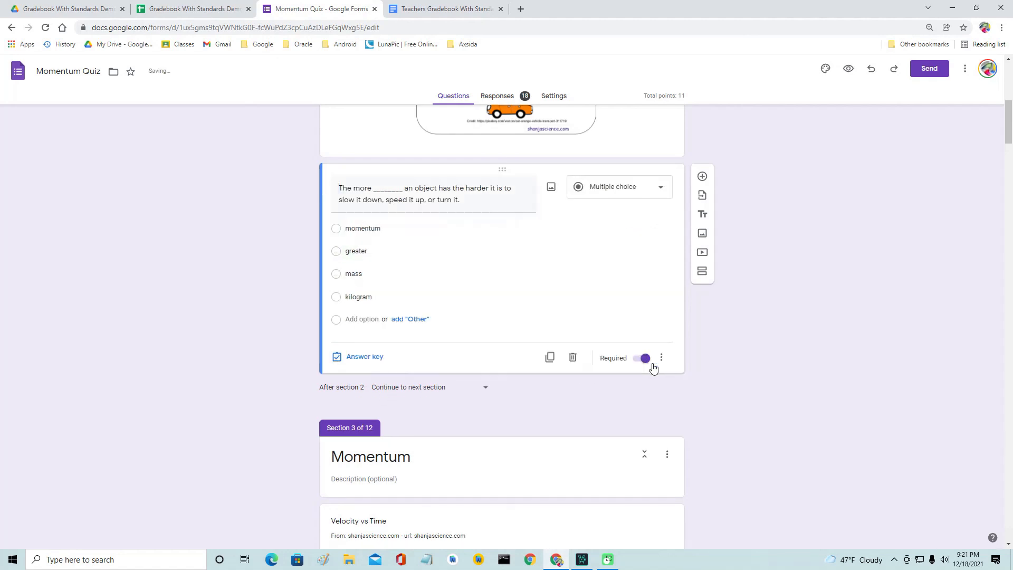
Review the Momentum Quiz settings for grade release, respondents and point values, and expand the response collection settings
{"action": "scroll", "coordinate": [649, 362], "scroll_direction": "up", "scroll_amount": 6}
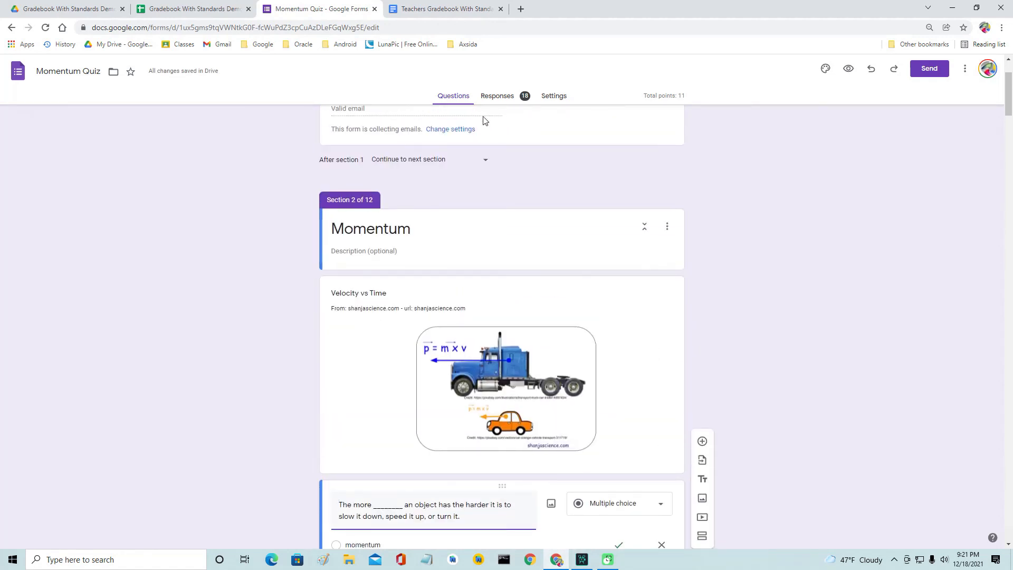
{"action": "scroll", "coordinate": [581, 203], "scroll_direction": "up", "scroll_amount": 3}
{"action": "left_click", "coordinate": [455, 236]}
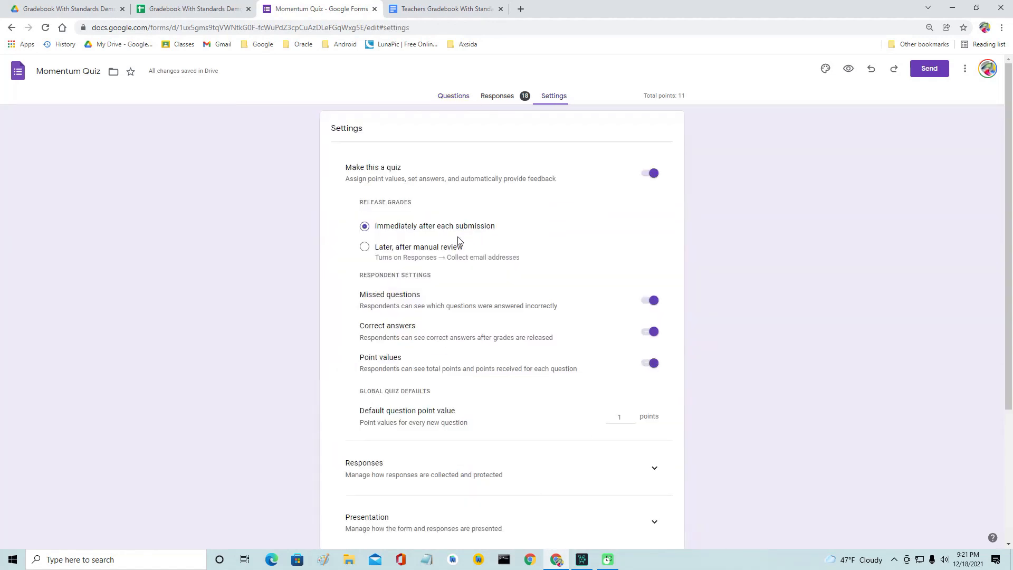
{"action": "scroll", "coordinate": [463, 253], "scroll_direction": "up", "scroll_amount": 2}
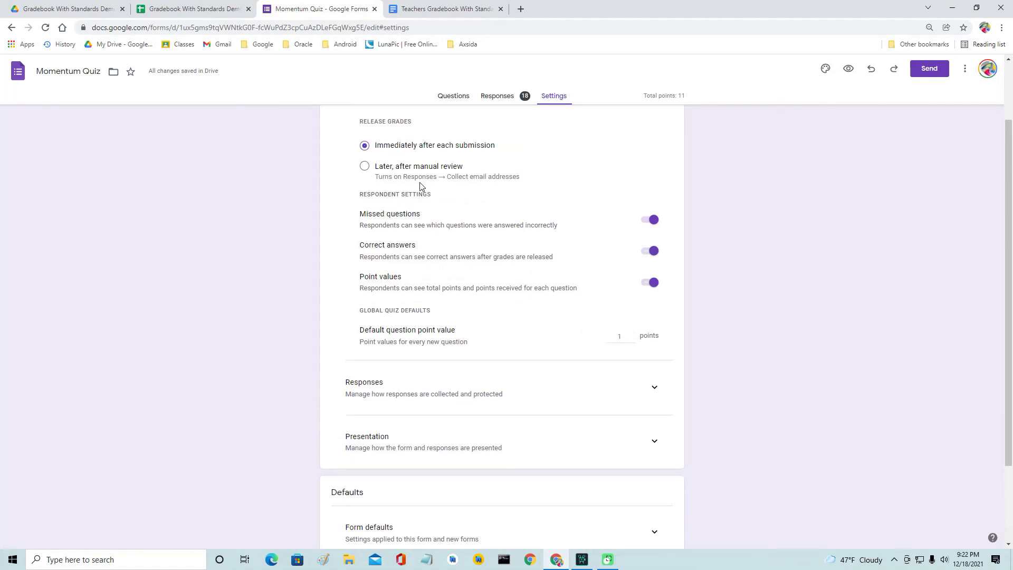
{"action": "left_click", "coordinate": [657, 389]}
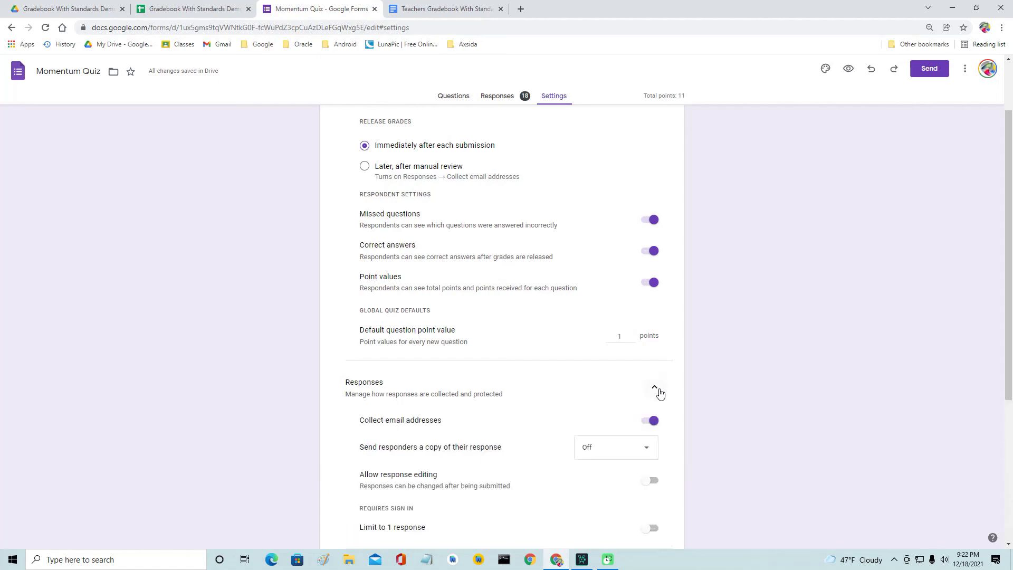
{"action": "scroll", "coordinate": [651, 387], "scroll_direction": "down", "scroll_amount": 3}
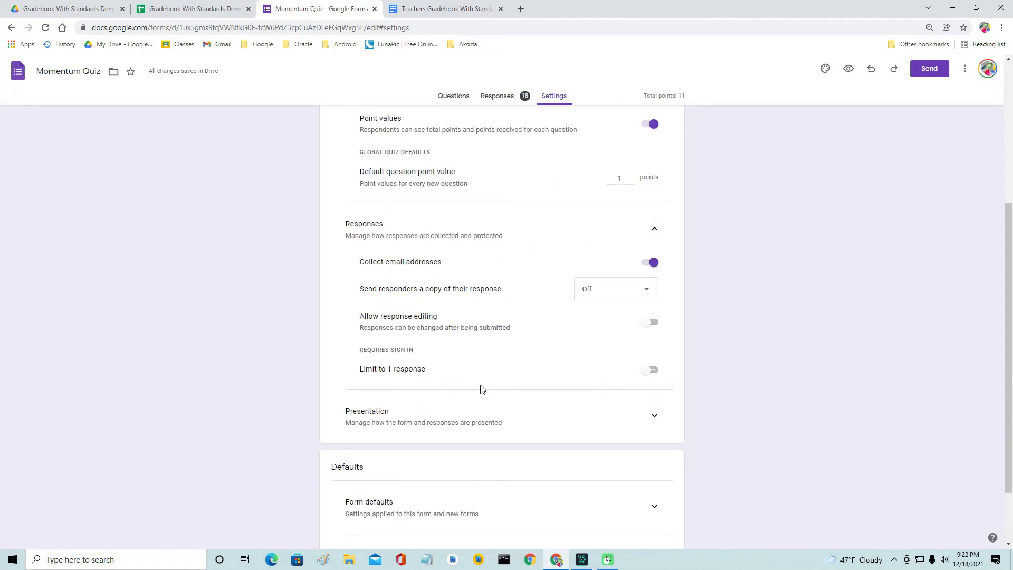
Turn the quiz's Limit to 1 response setting on and back off, and look over the response settings
{"action": "left_click", "coordinate": [655, 370]}
{"action": "left_click", "coordinate": [652, 372]}
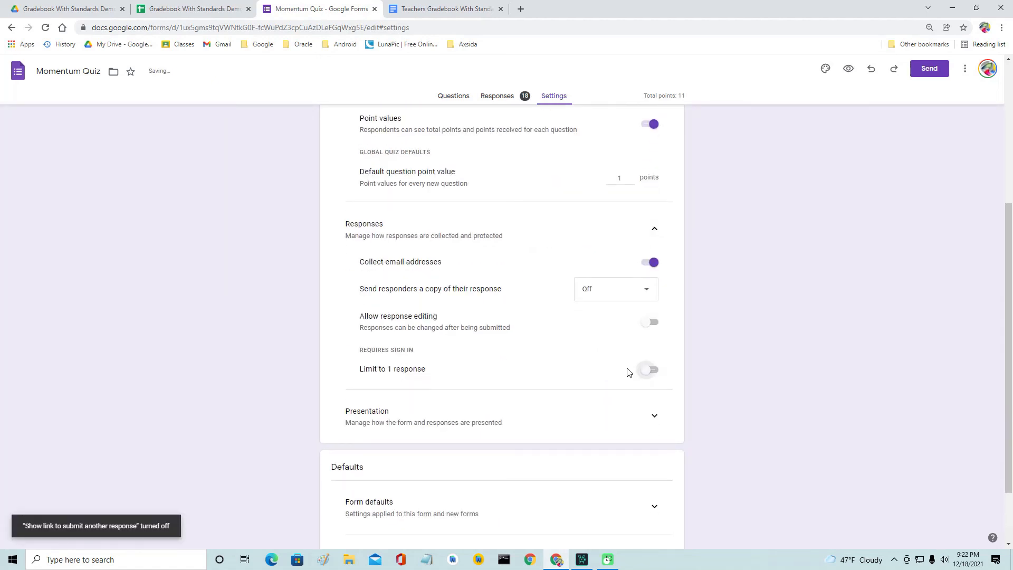
{"action": "scroll", "coordinate": [576, 287], "scroll_direction": "down", "scroll_amount": 2}
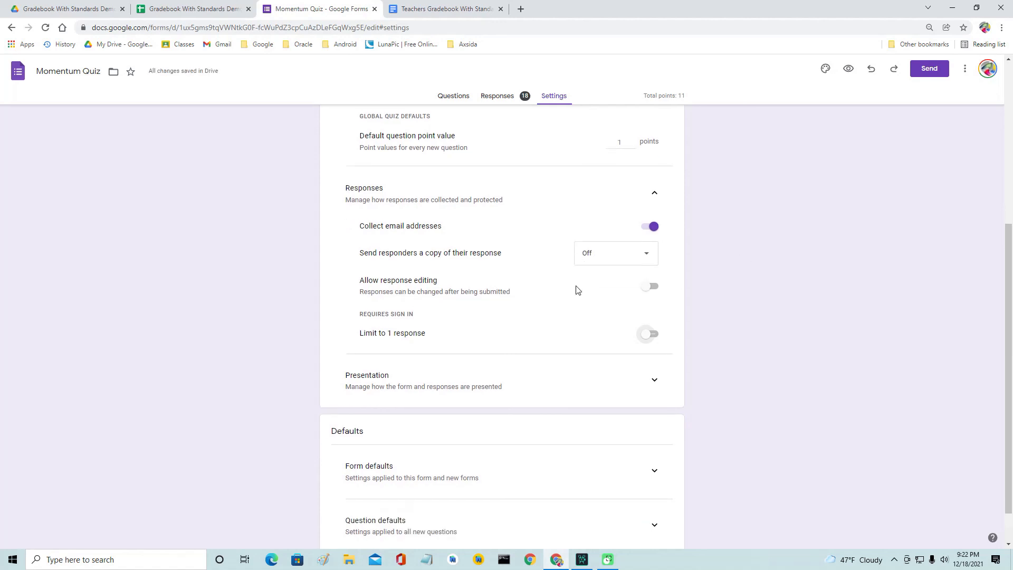
{"action": "scroll", "coordinate": [577, 289], "scroll_direction": "up", "scroll_amount": 2}
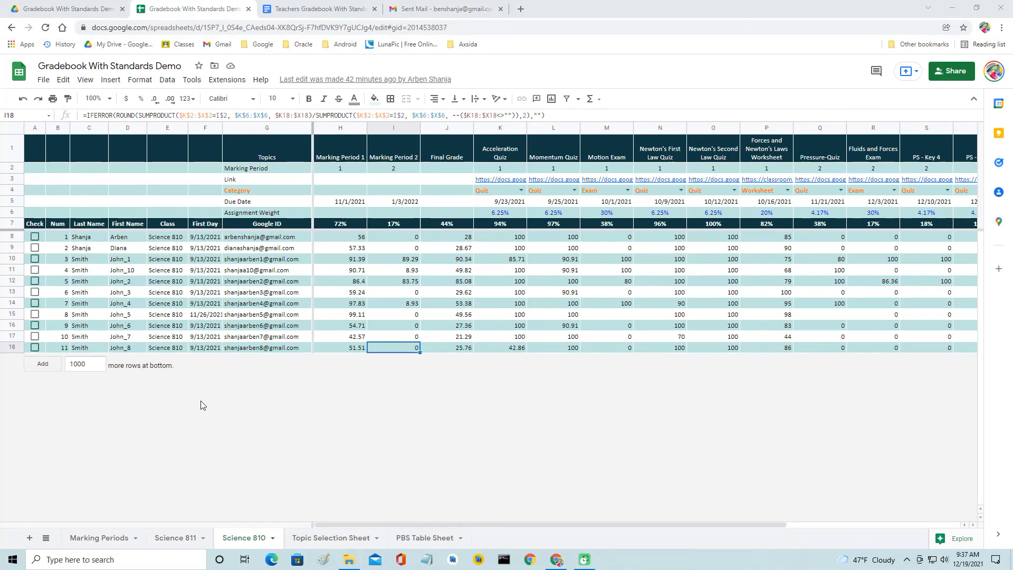
Run Set Automatic Updates from the add-on's teacher gradebook tasks in the Gradebook With Standards Demo spreadsheet
{"action": "left_click", "coordinate": [220, 81]}
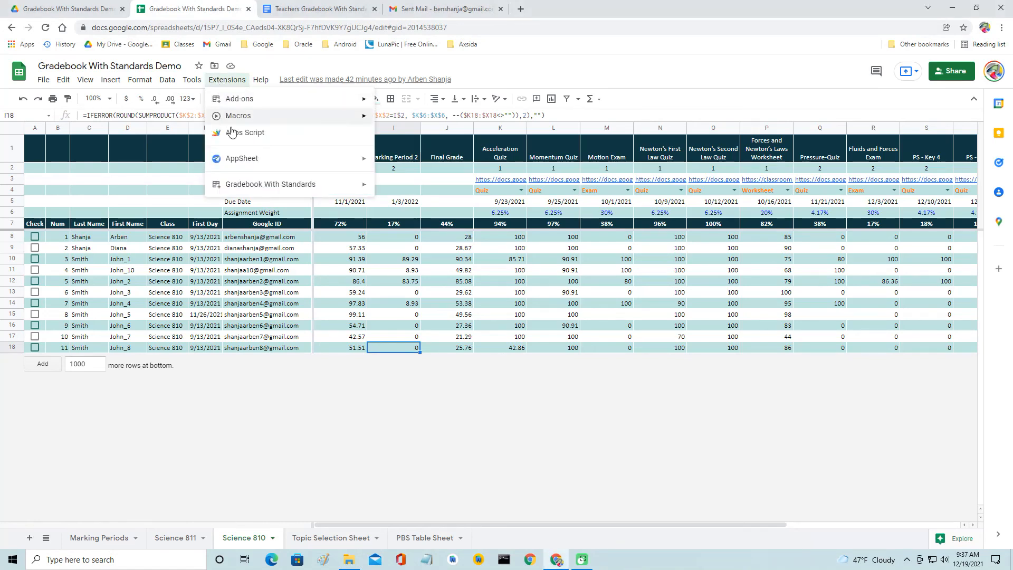
{"action": "mouse_move", "coordinate": [298, 187]}
{"action": "mouse_move", "coordinate": [408, 204]}
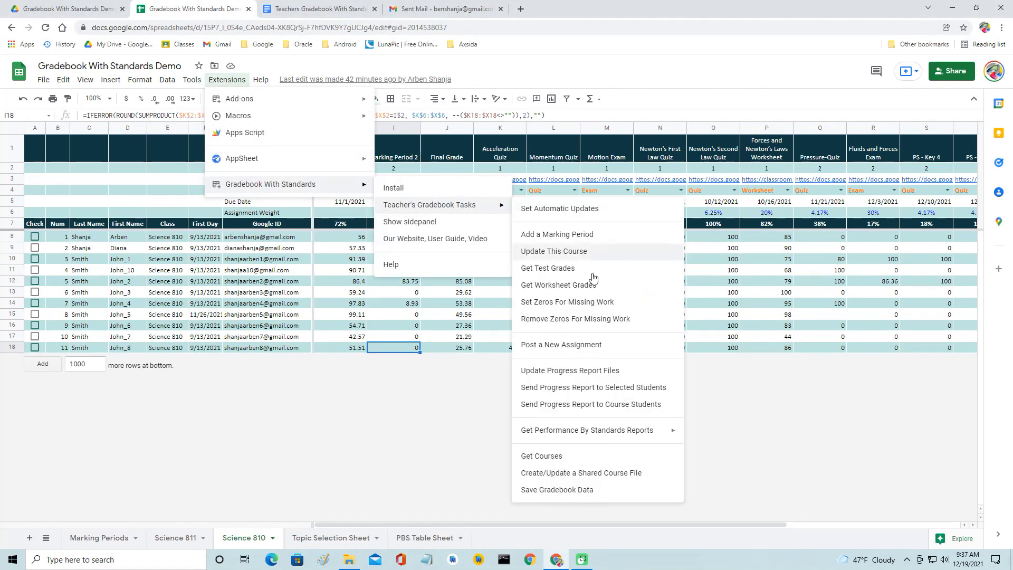
{"action": "left_click", "coordinate": [569, 210]}
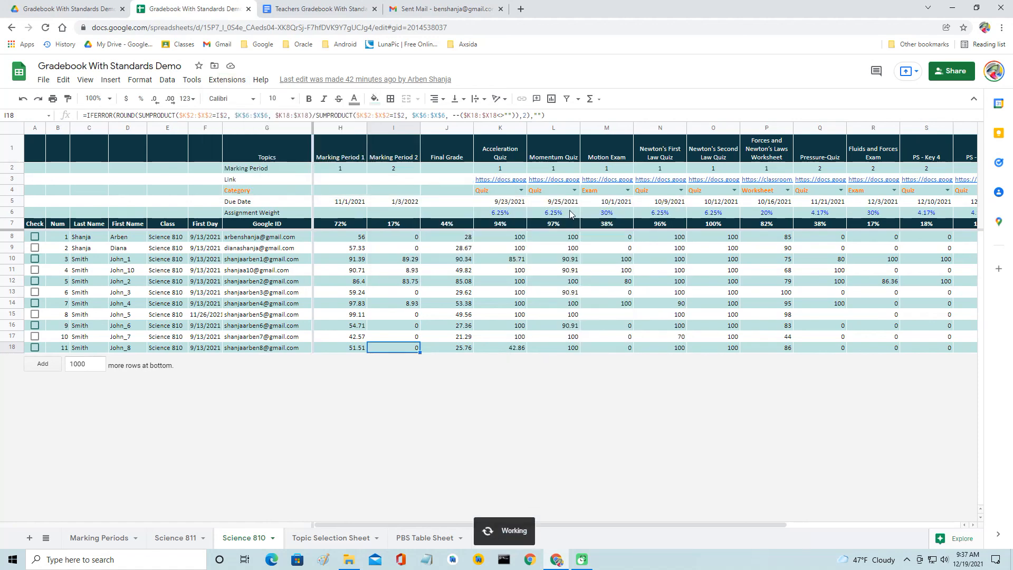